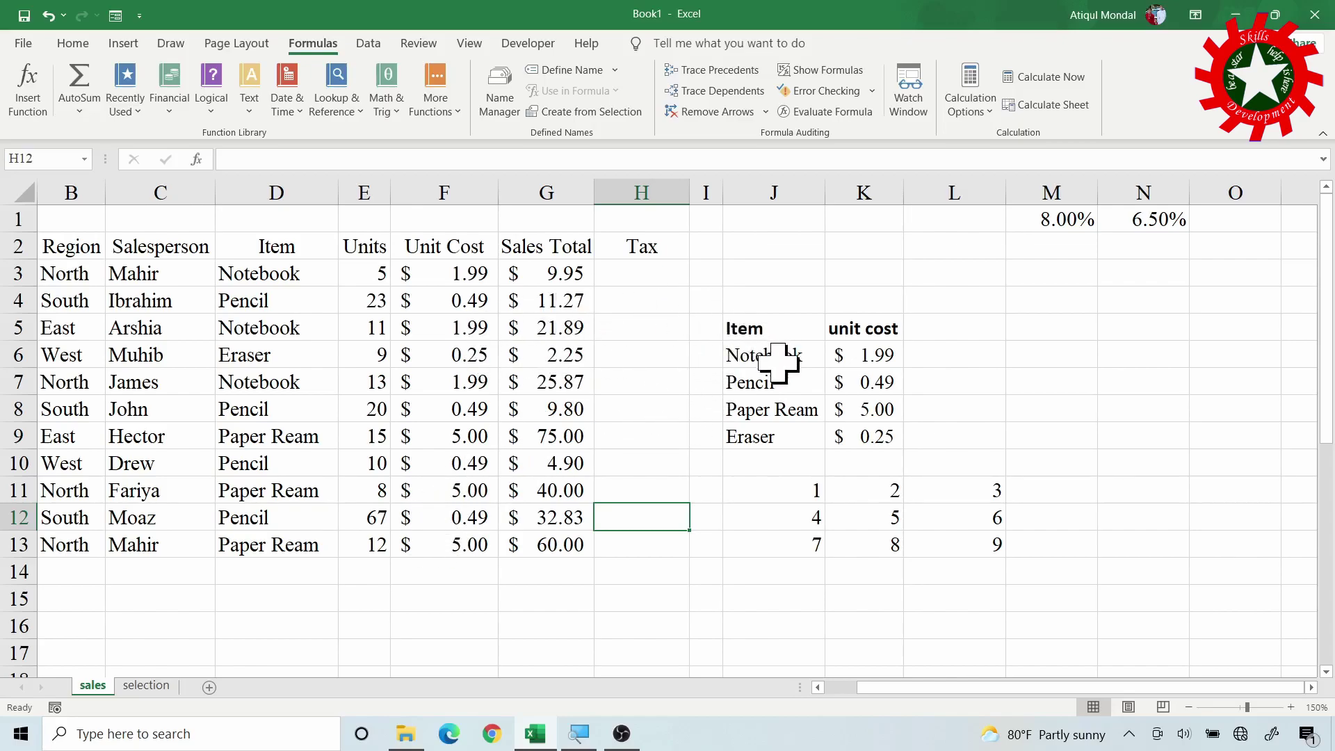
- Enter =G3*M1 in H3 and fill the formula down the Tax column to H13
click(634, 272)
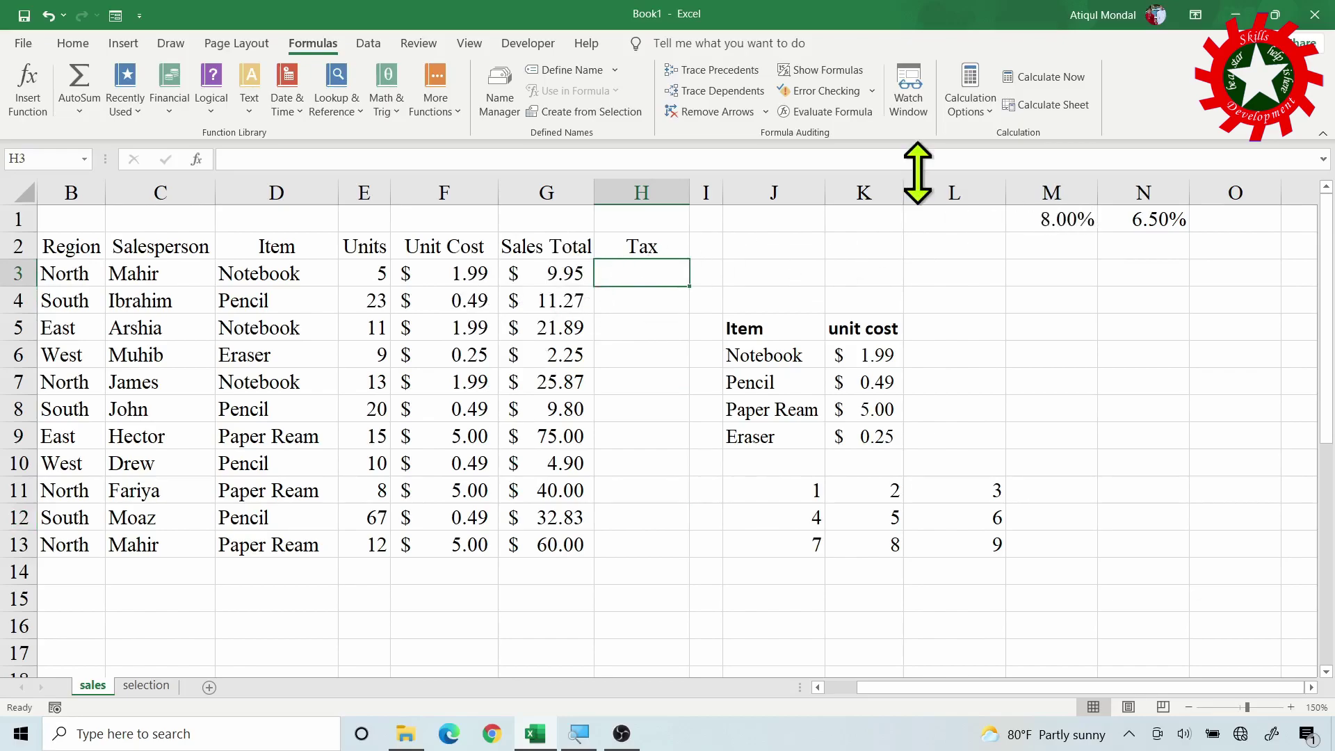
text(=)
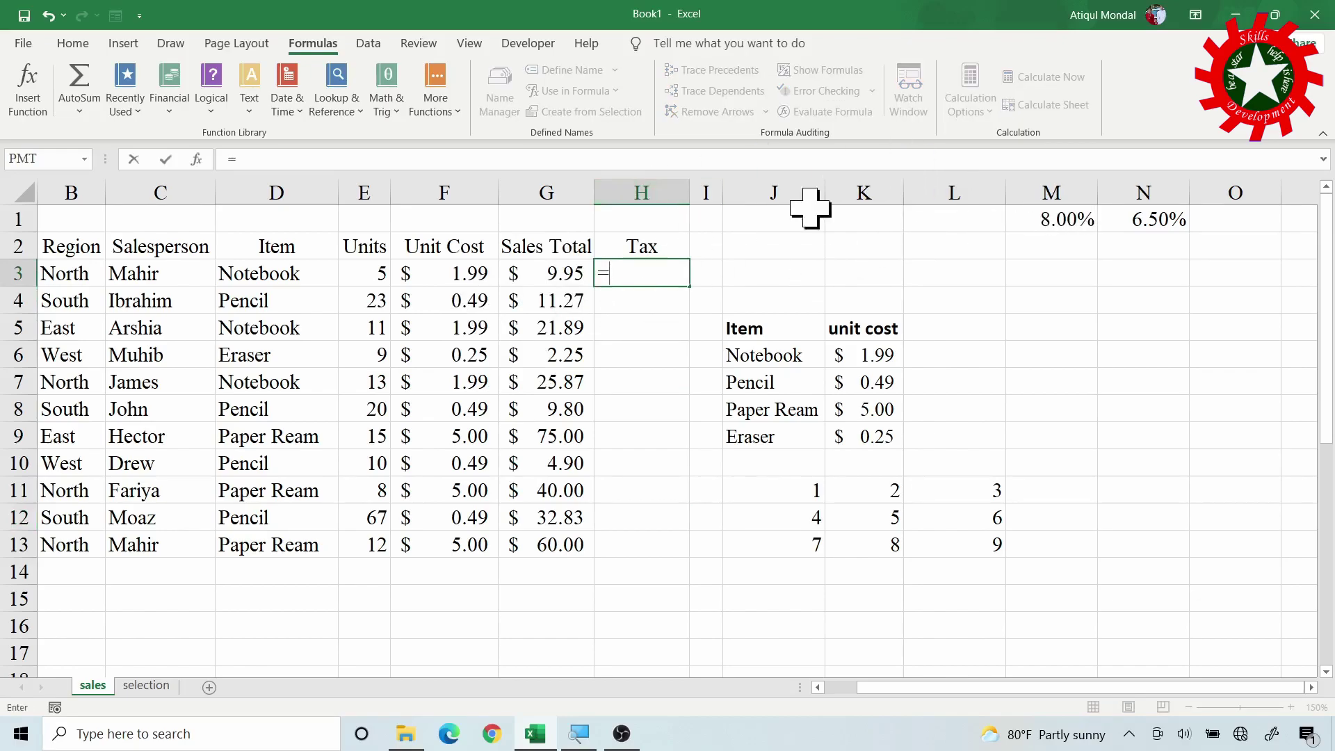
click(560, 273)
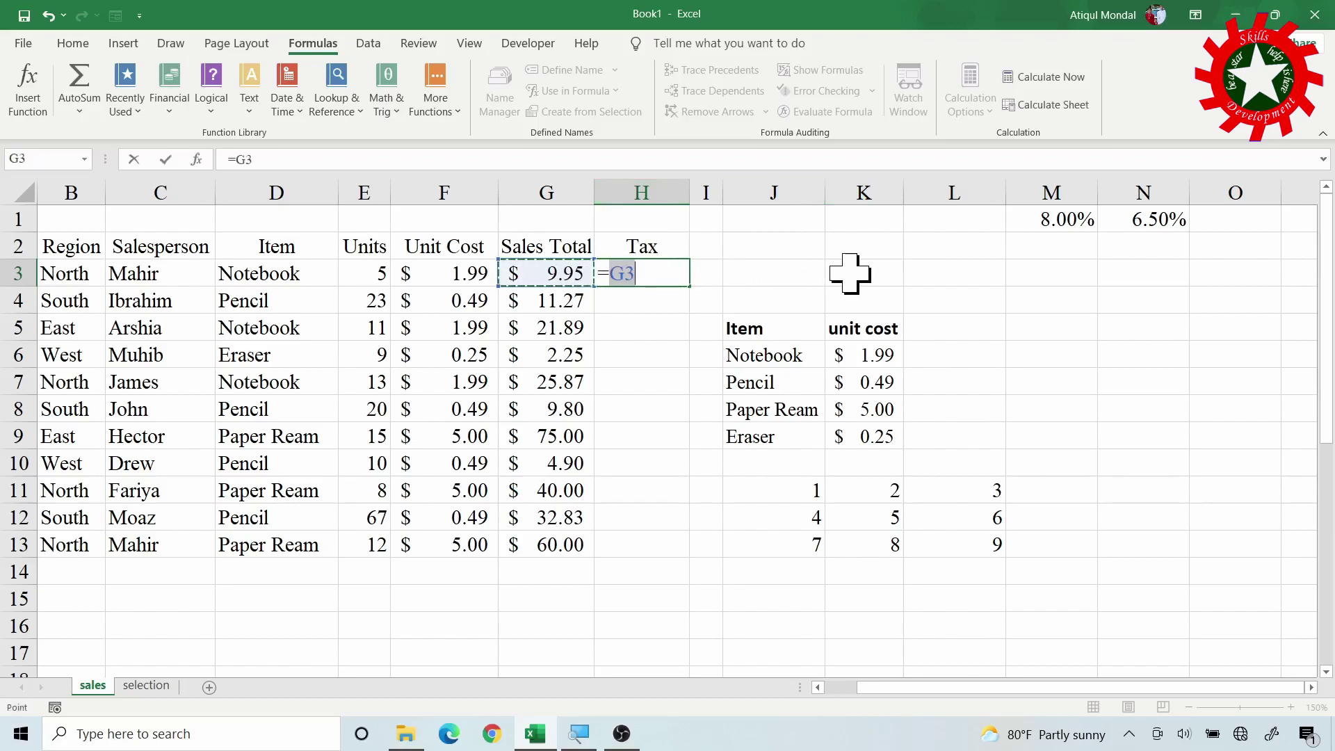
click(1068, 221)
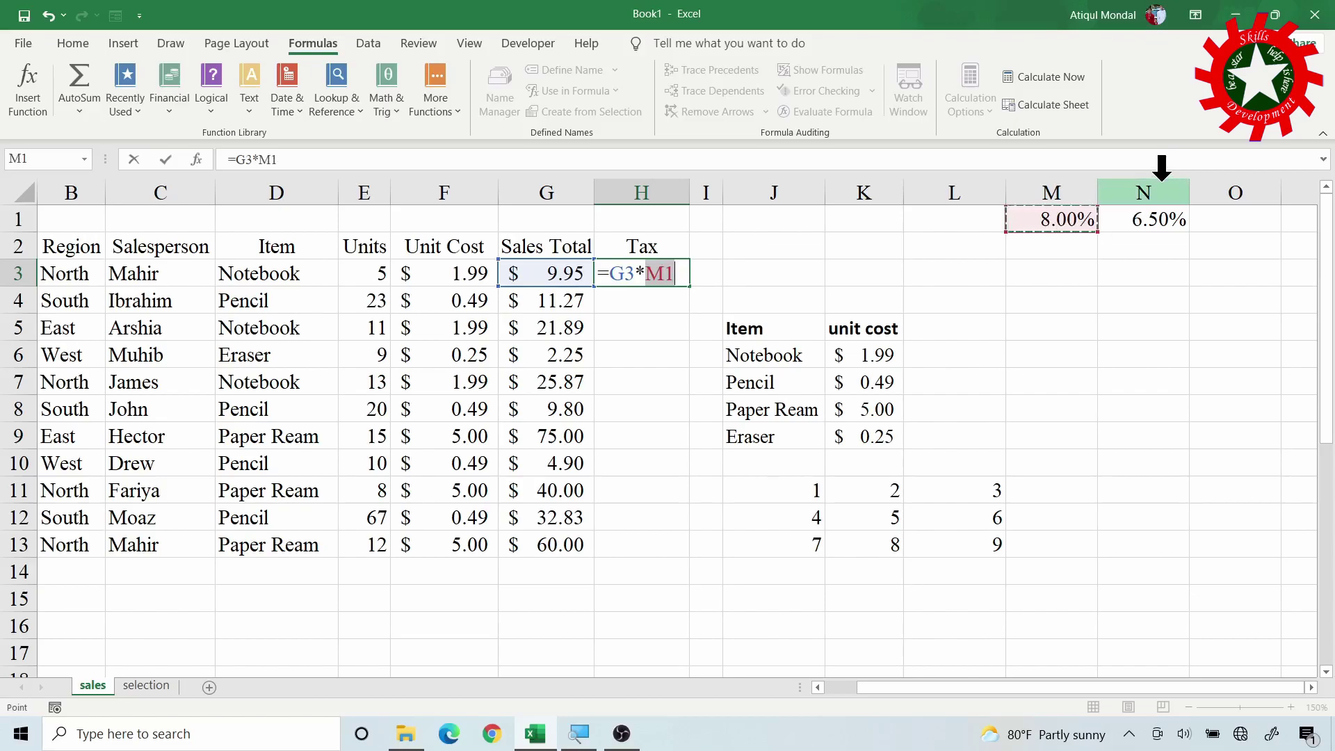
key(Return)
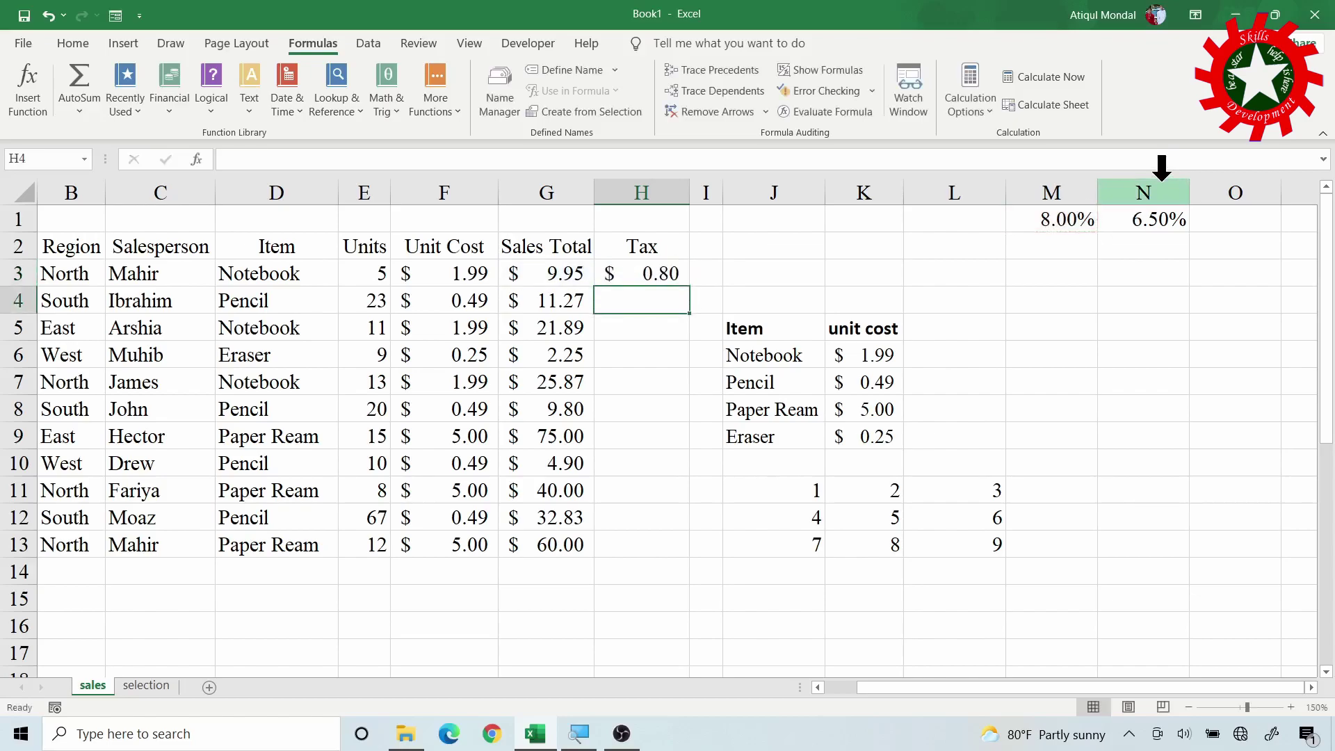
click(637, 276)
double_click(688, 287)
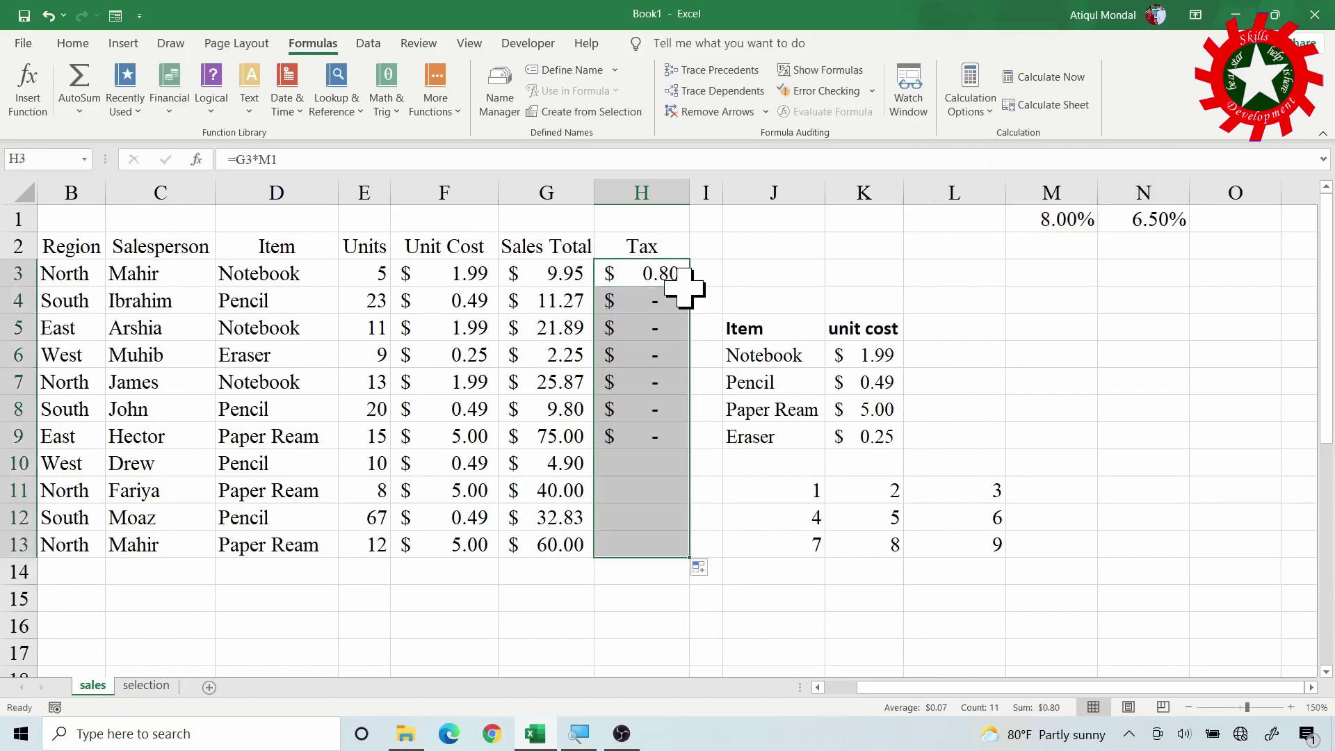
- Examine the cell references in the Tax formulas of H3, H4, H5 and H13, and the rate cell M1
click(668, 300)
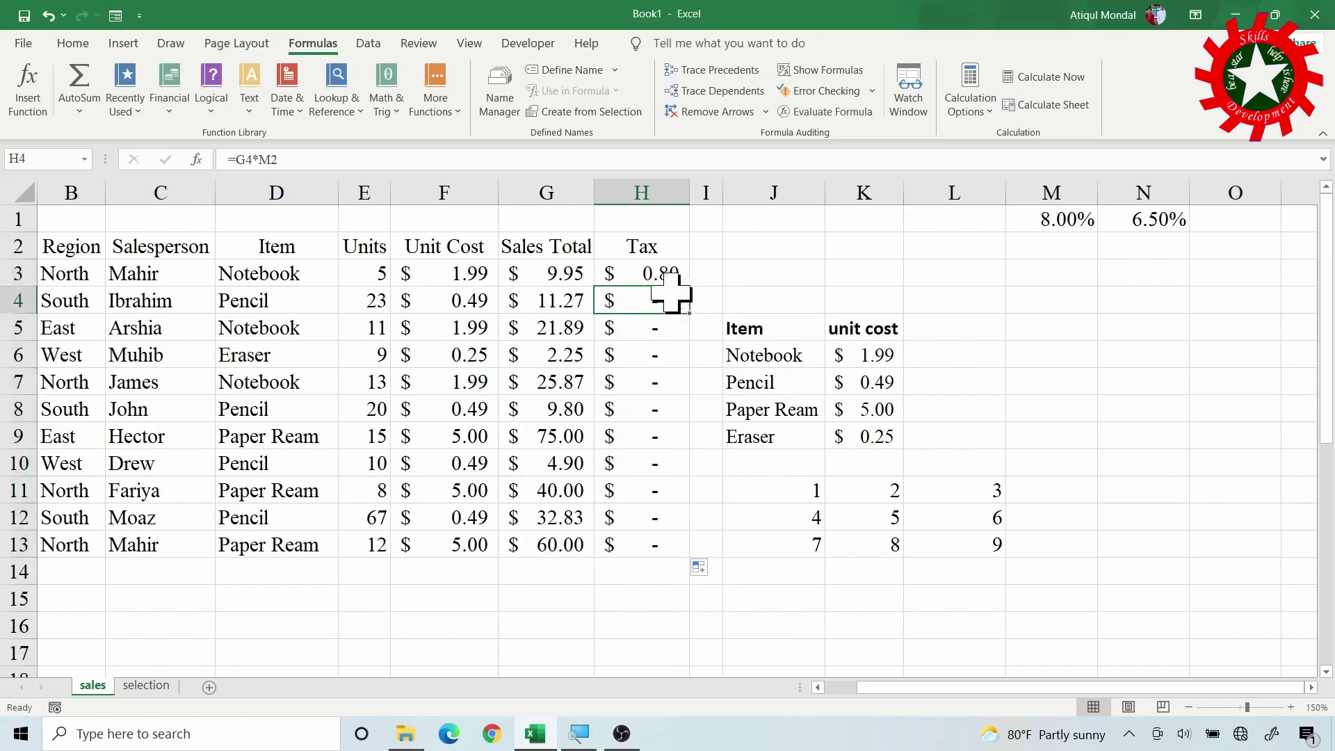
click(669, 273)
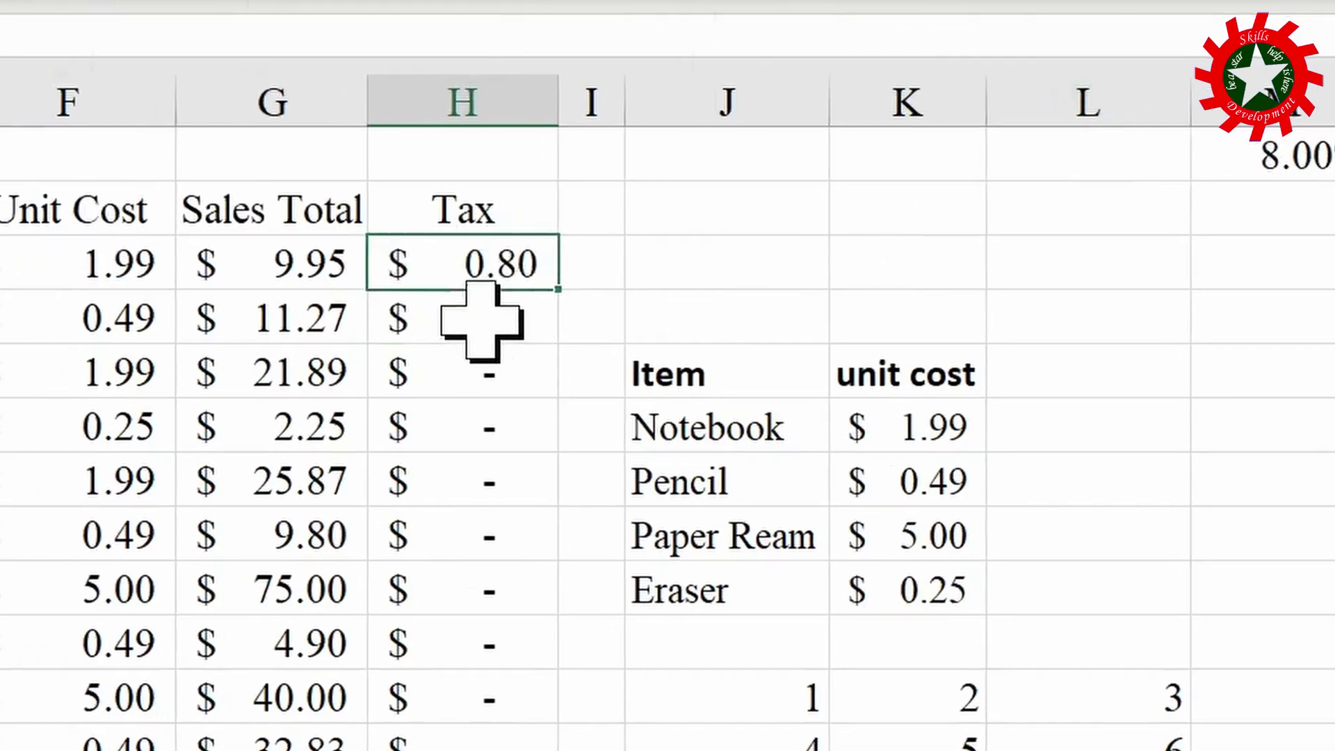
click(431, 316)
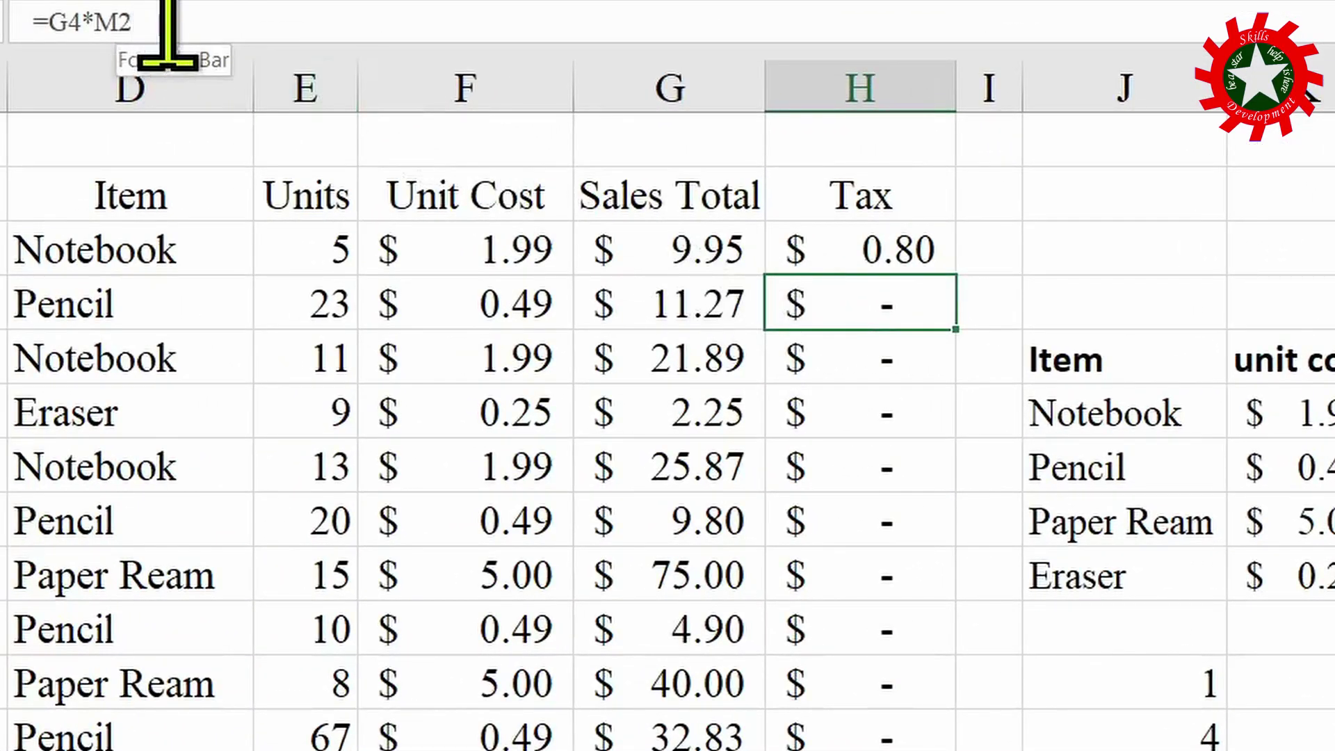
click(893, 358)
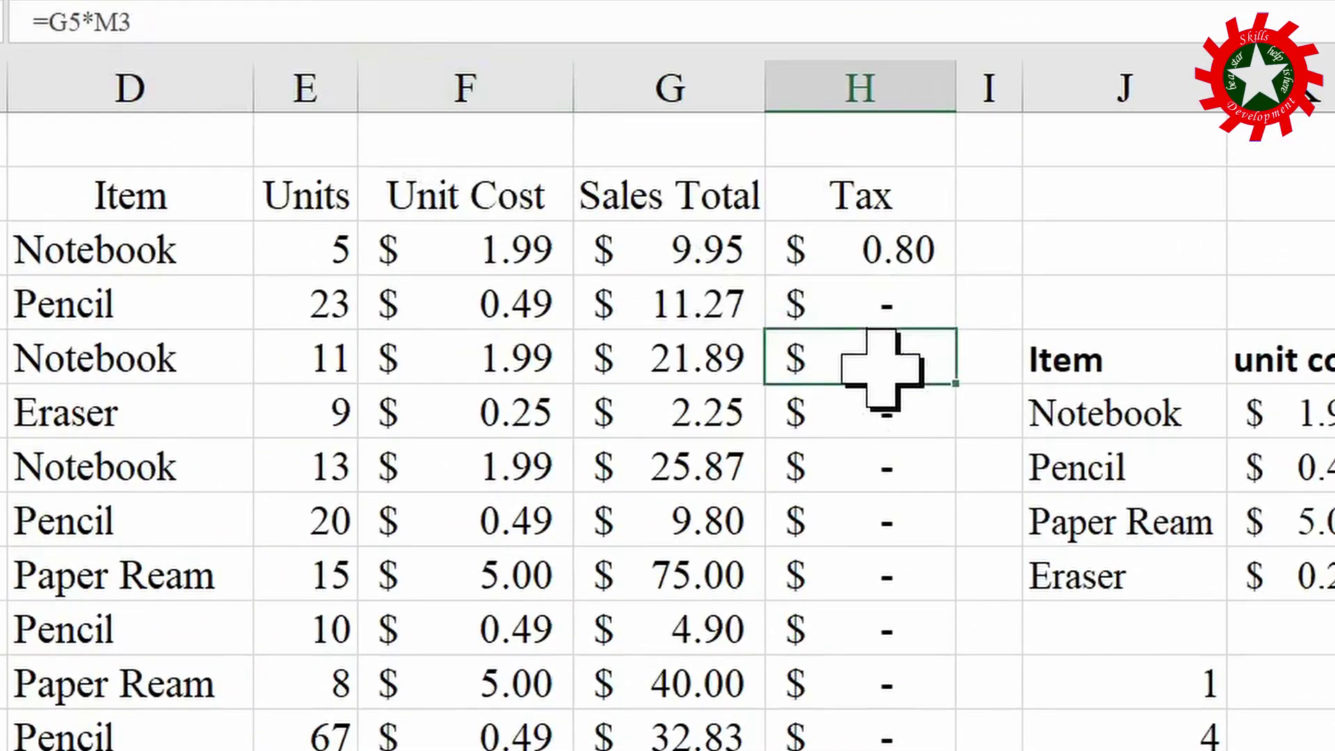
click(859, 750)
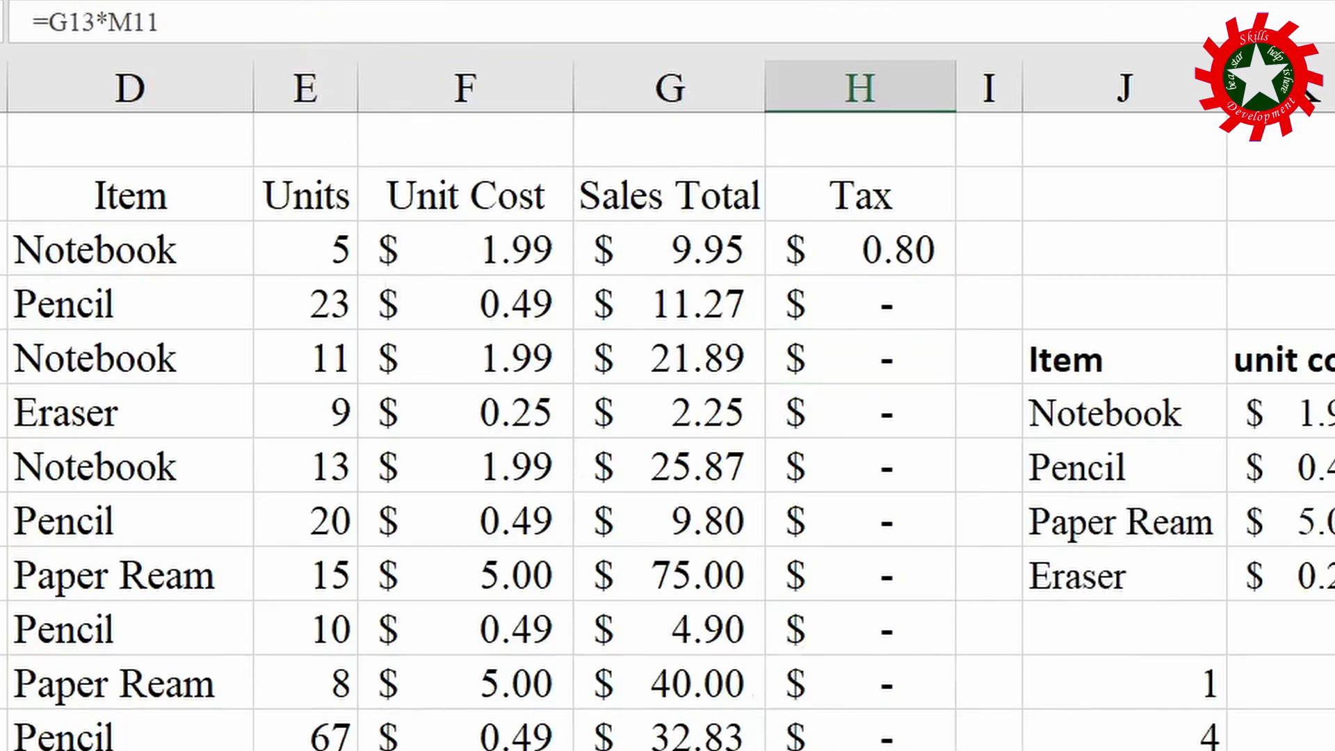
click(1251, 207)
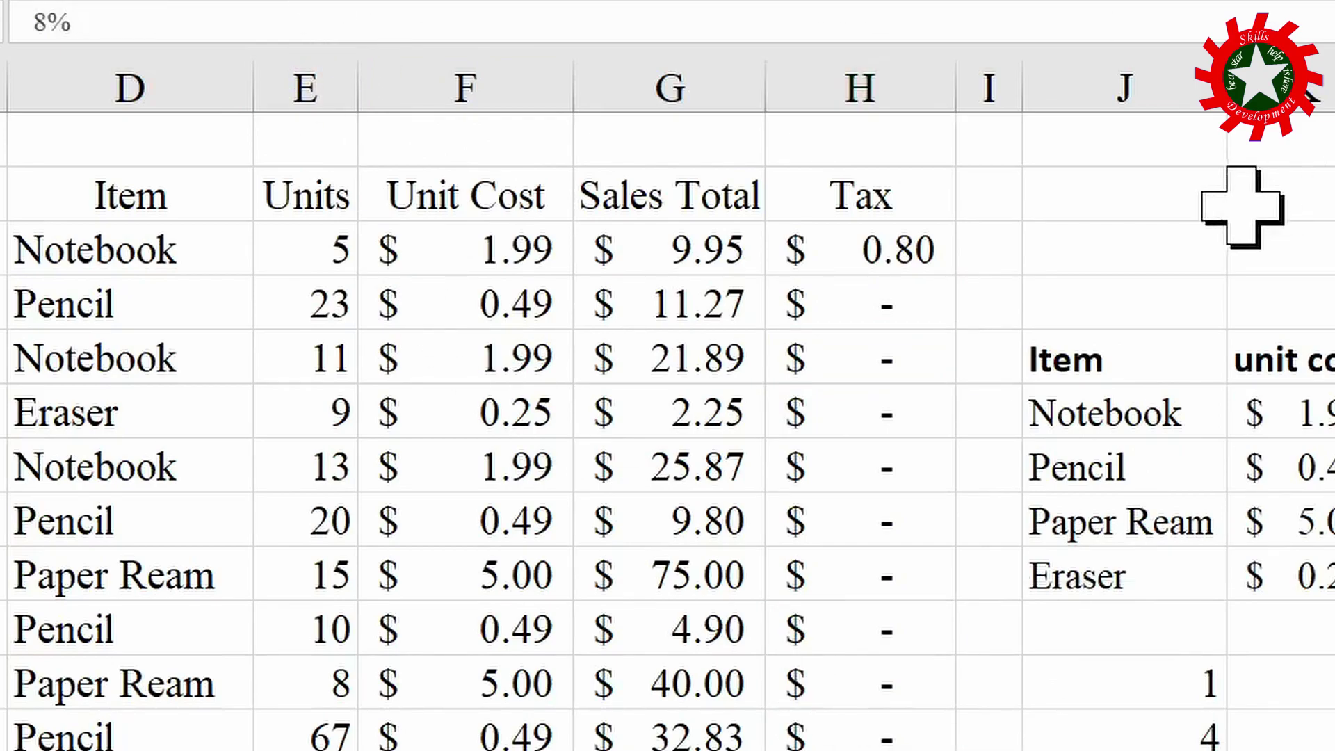
- Make the M1 reference in H3's formula absolute, giving =G3*$M$1, and refill the Tax column down to H13
click(864, 240)
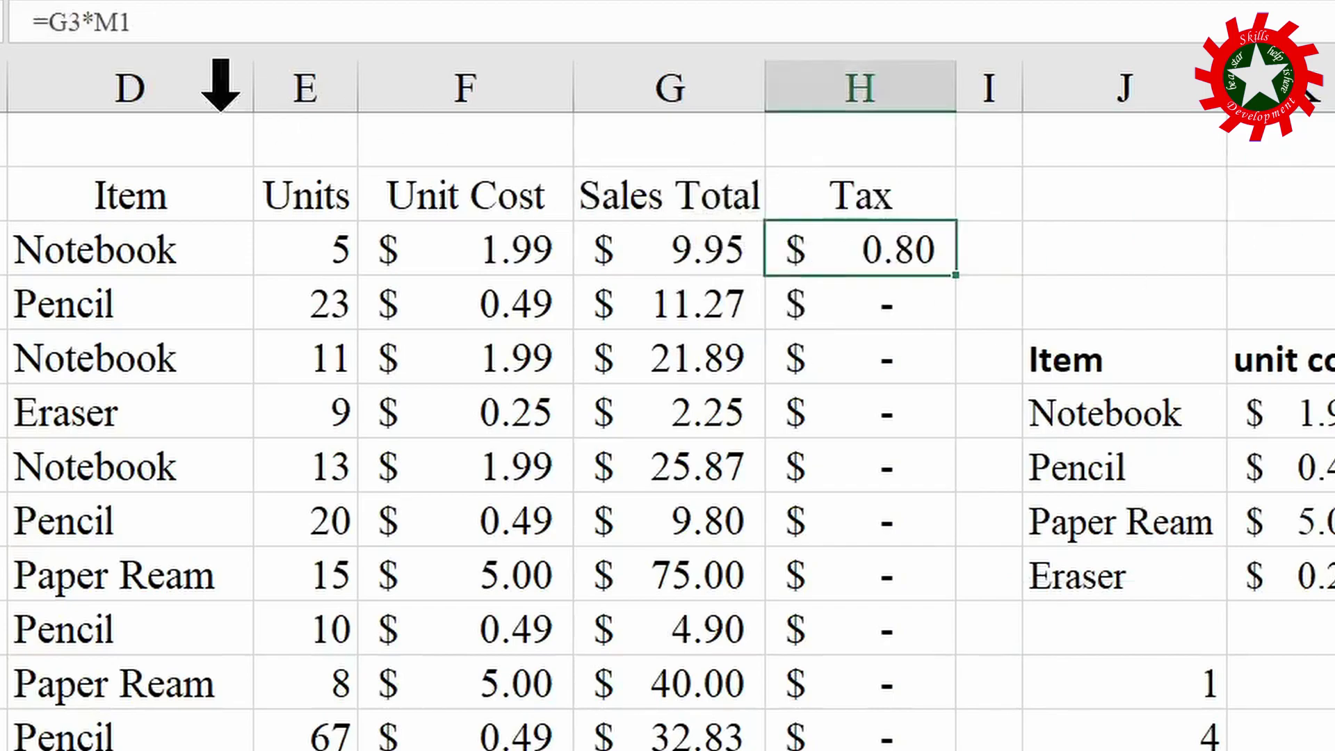
click(160, 32)
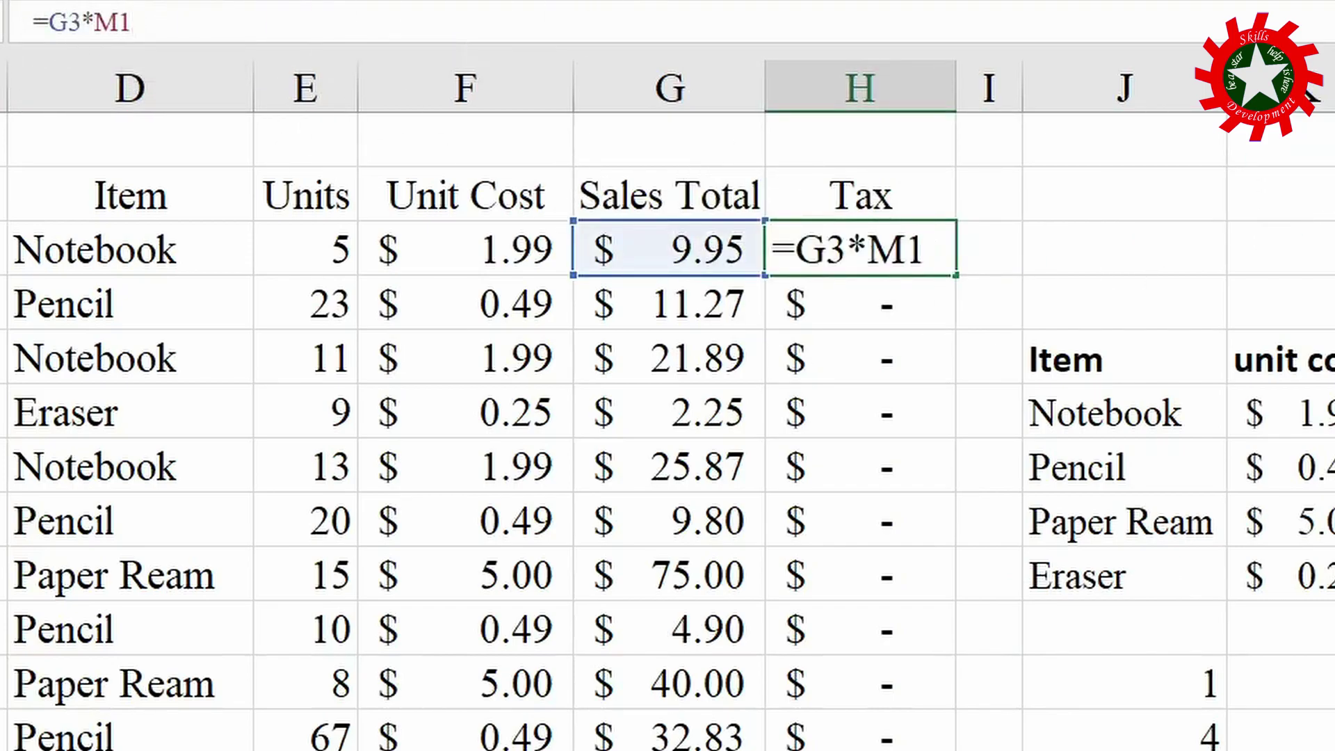
key(Left)
key(F4)
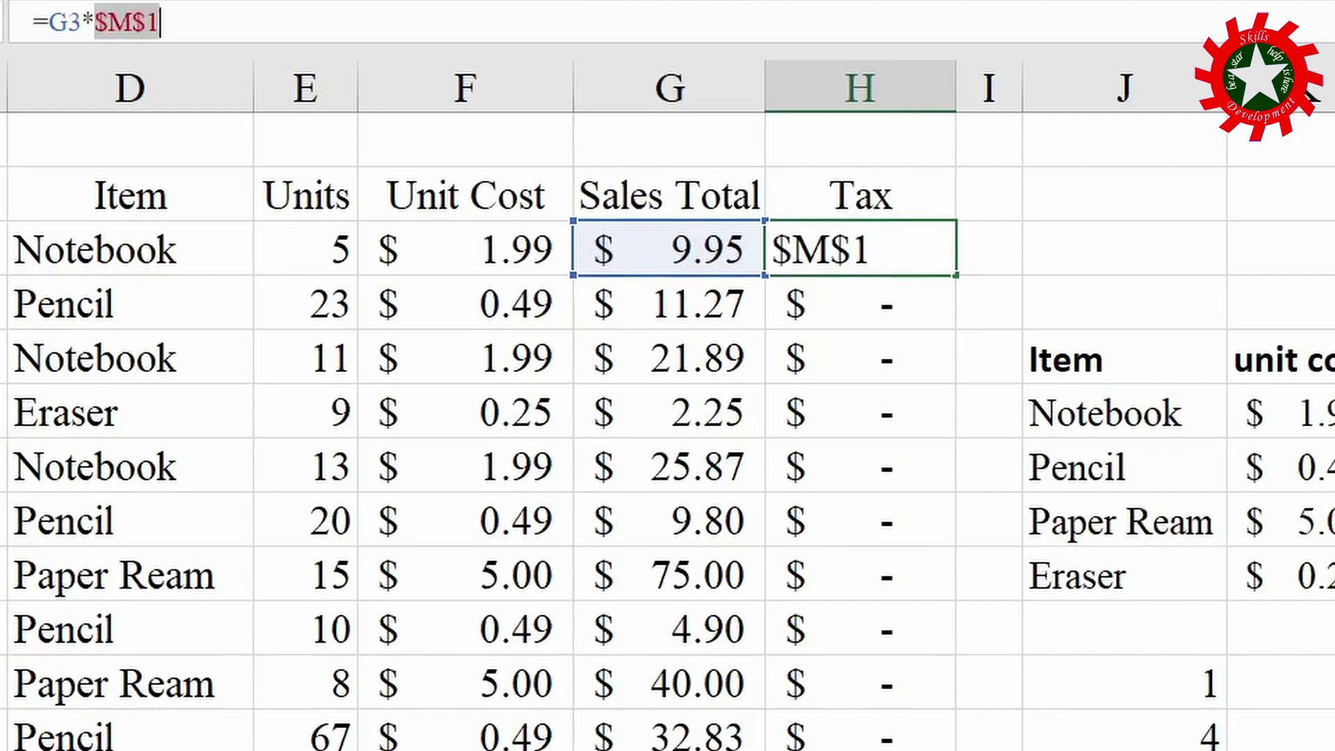
key(Return)
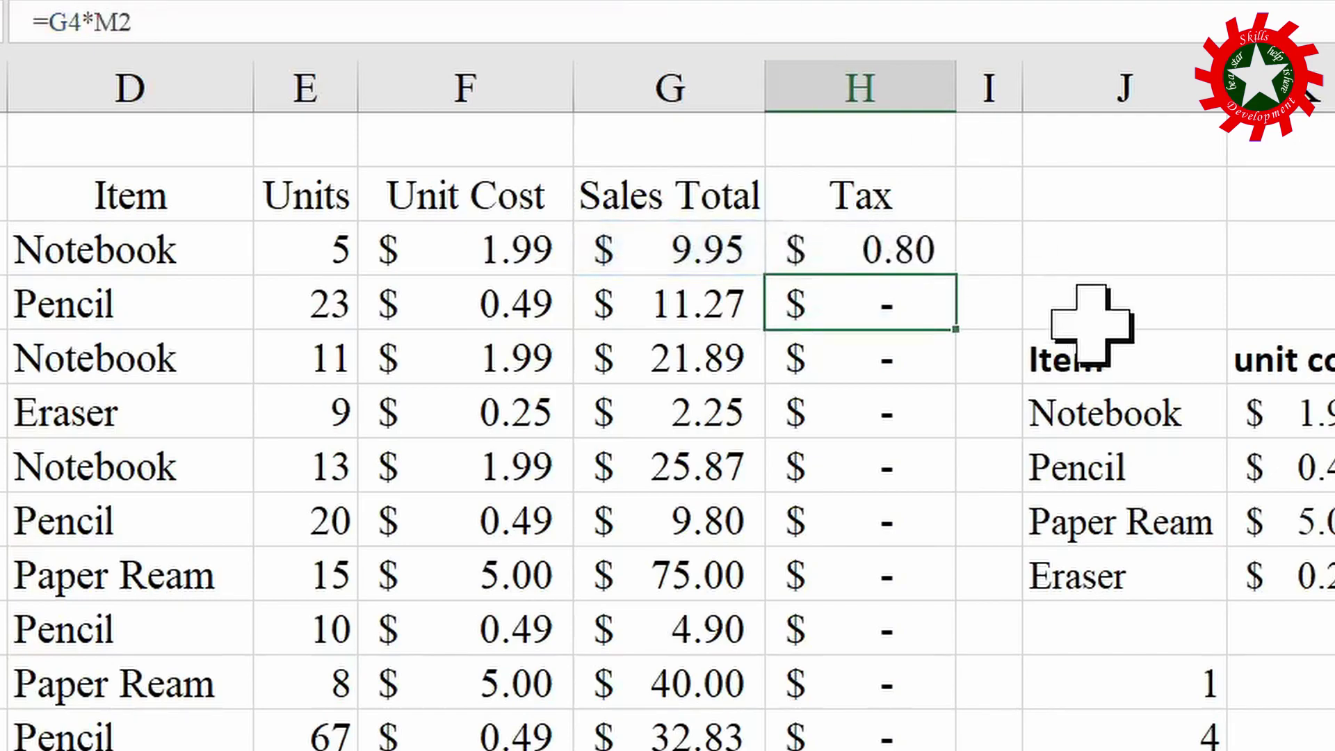
click(885, 253)
double_click(956, 276)
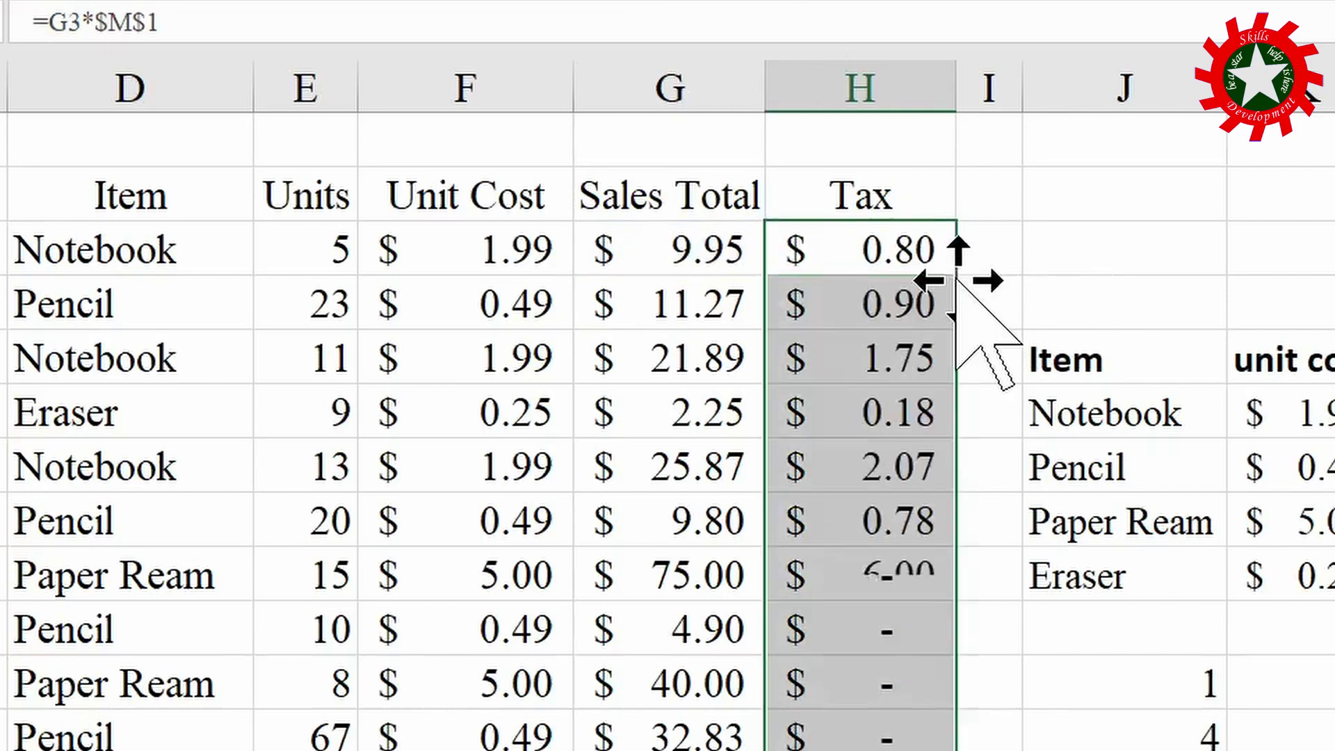
- Check the cell references in the Tax formulas of H4, H6 and H9, and the rate cell M1
click(894, 309)
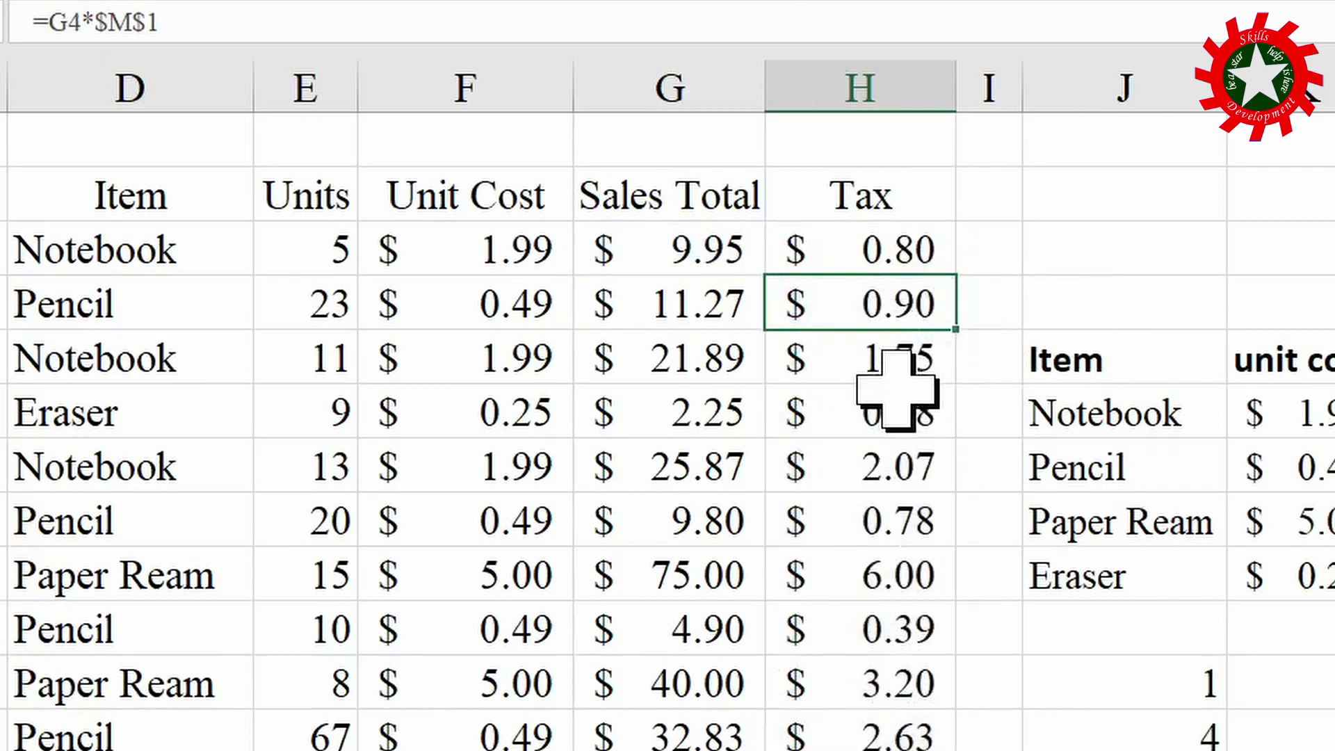
click(884, 417)
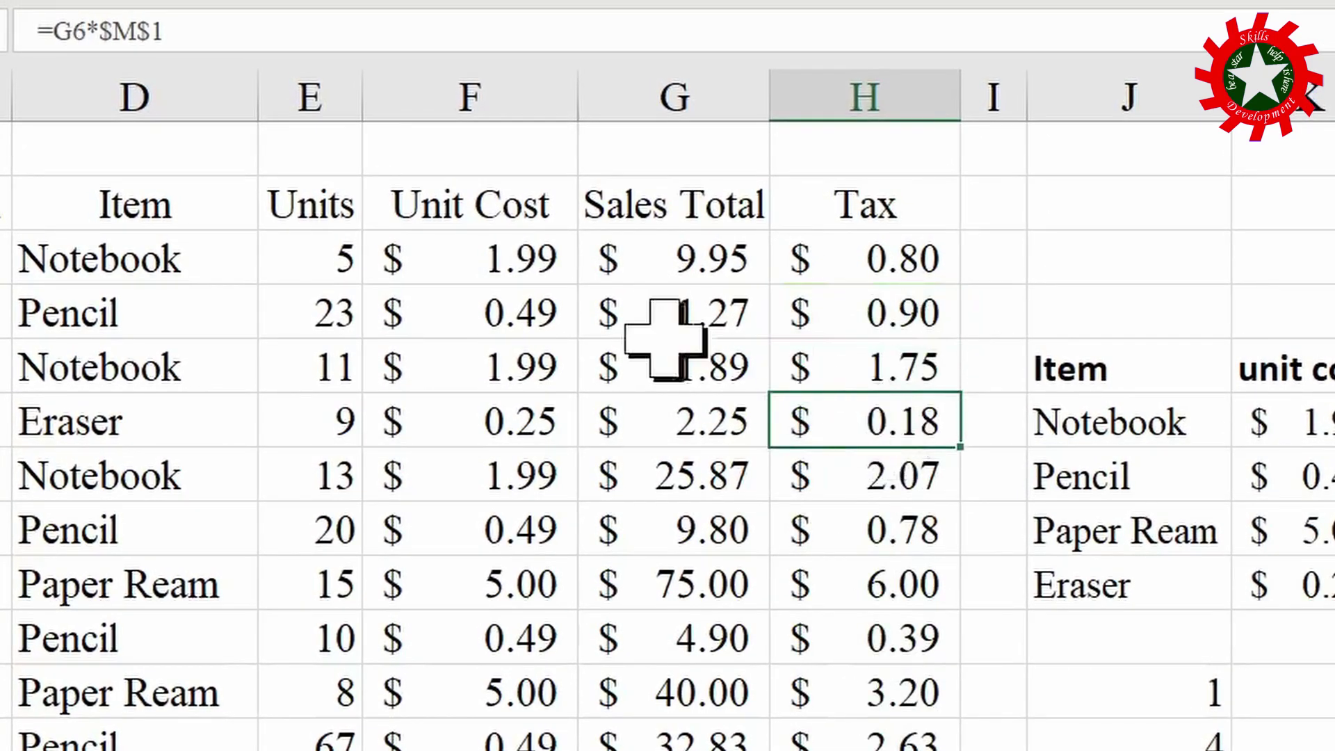
click(900, 601)
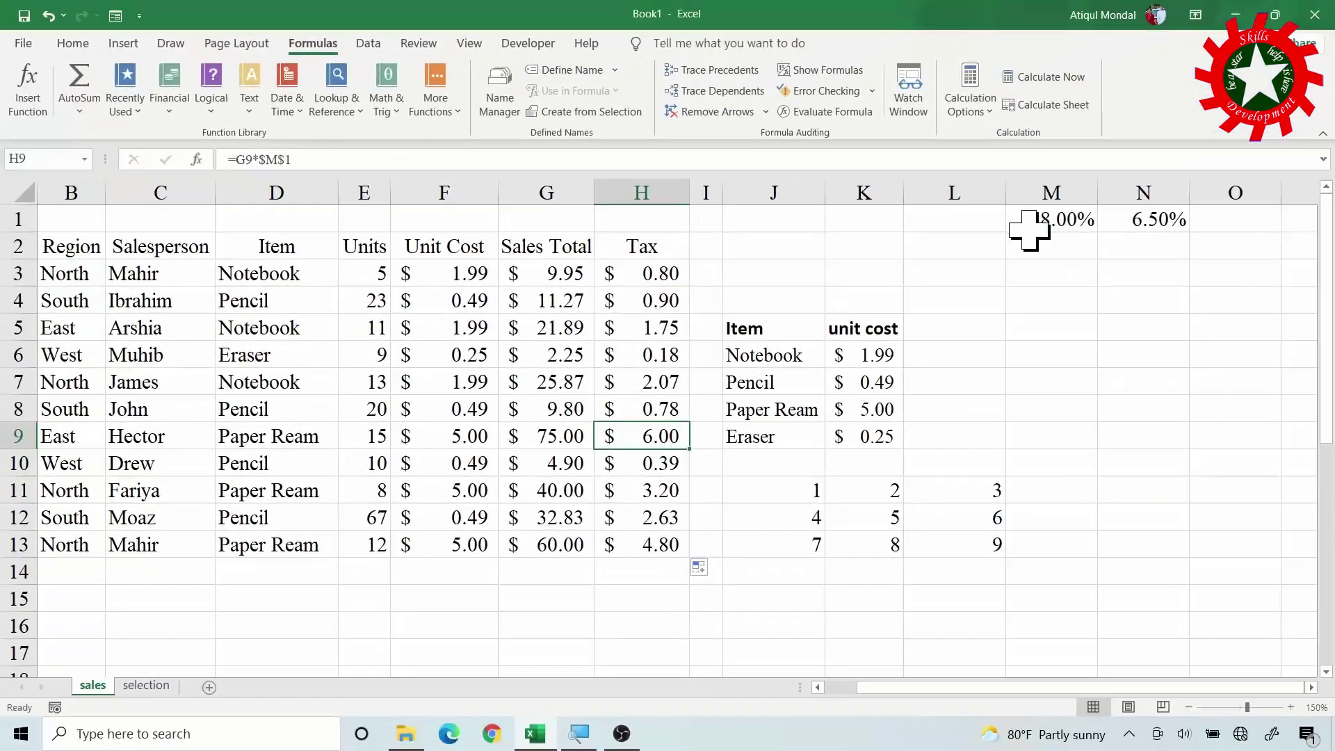
click(1064, 222)
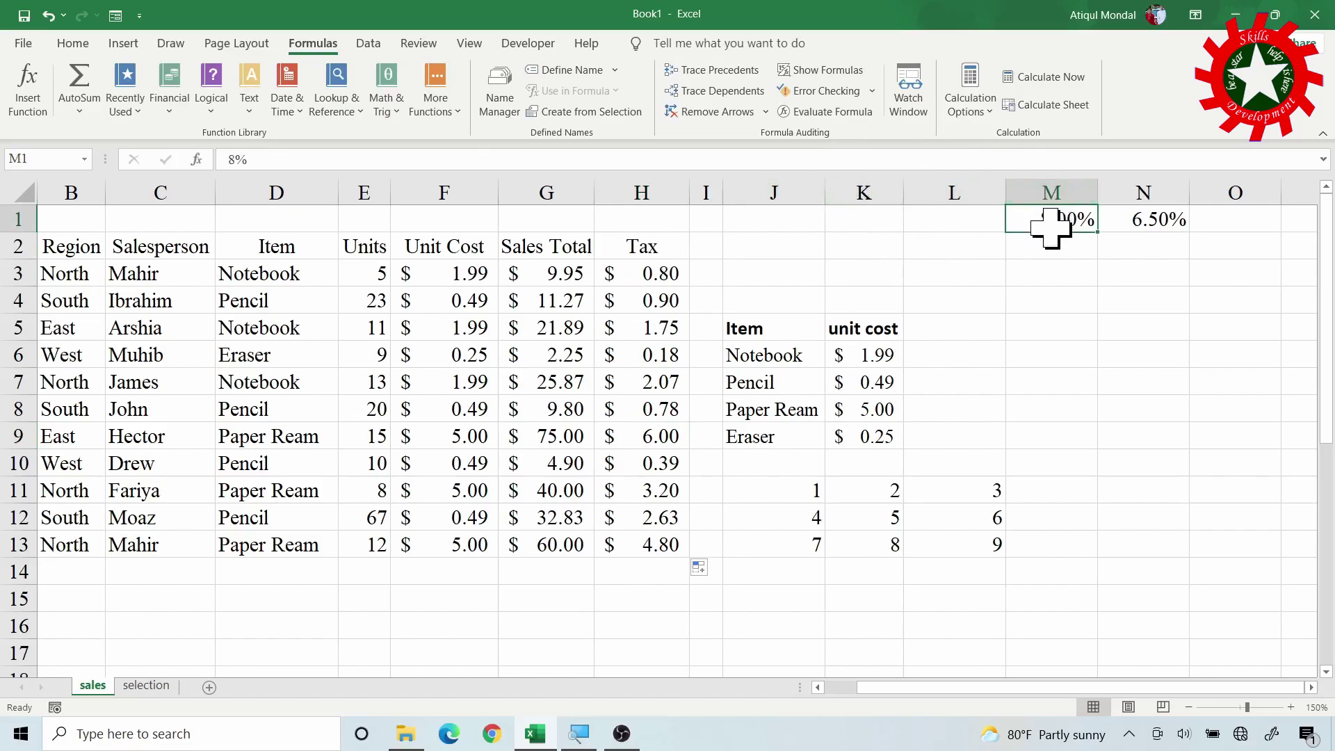
- Clear the contents of H3:I13 and select the 8% rate cell M1
drag(671, 275, 712, 553)
key(Delete)
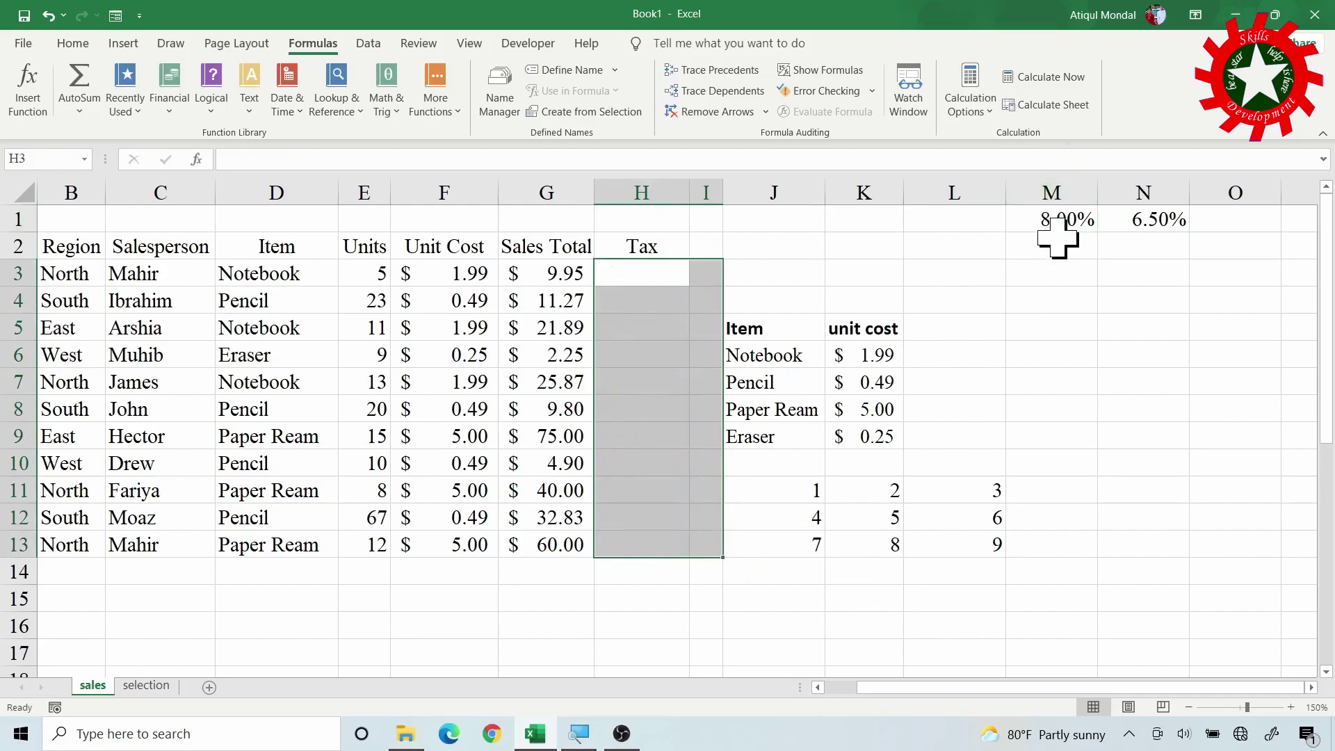
click(1057, 220)
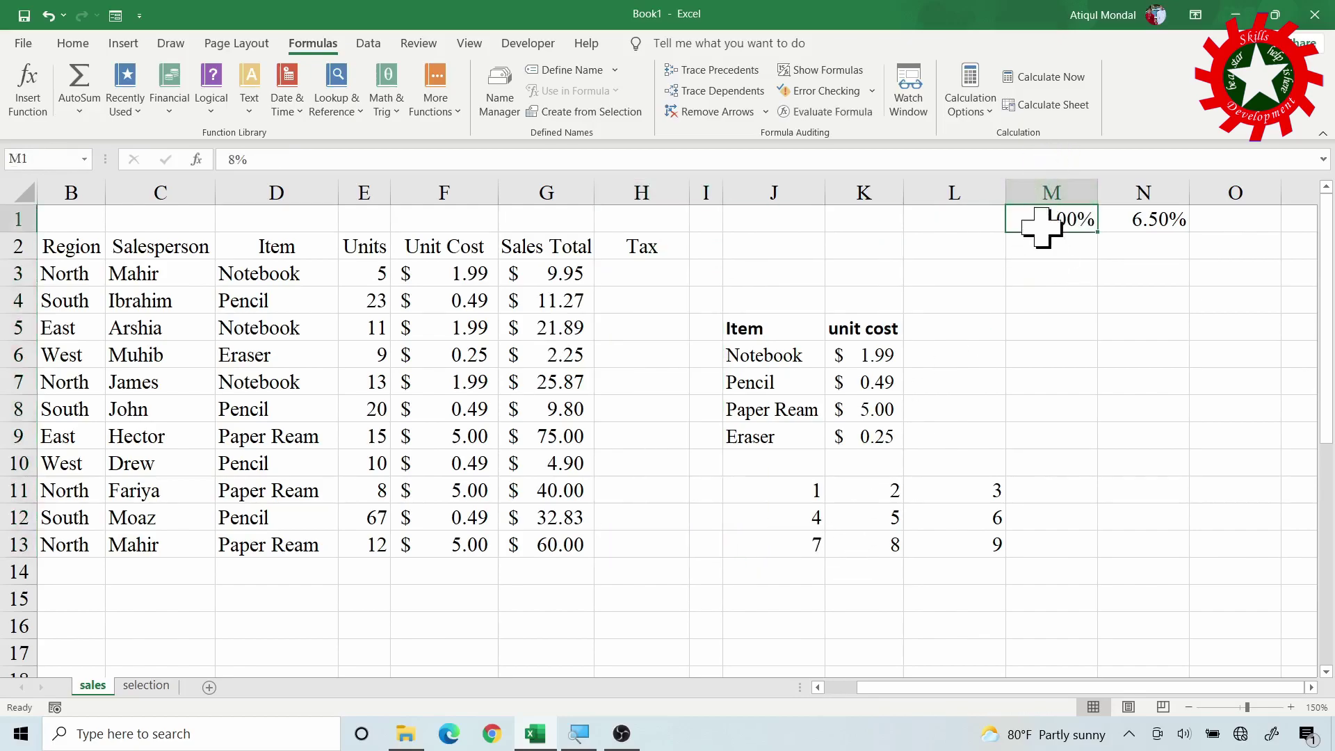
right_click(1045, 221)
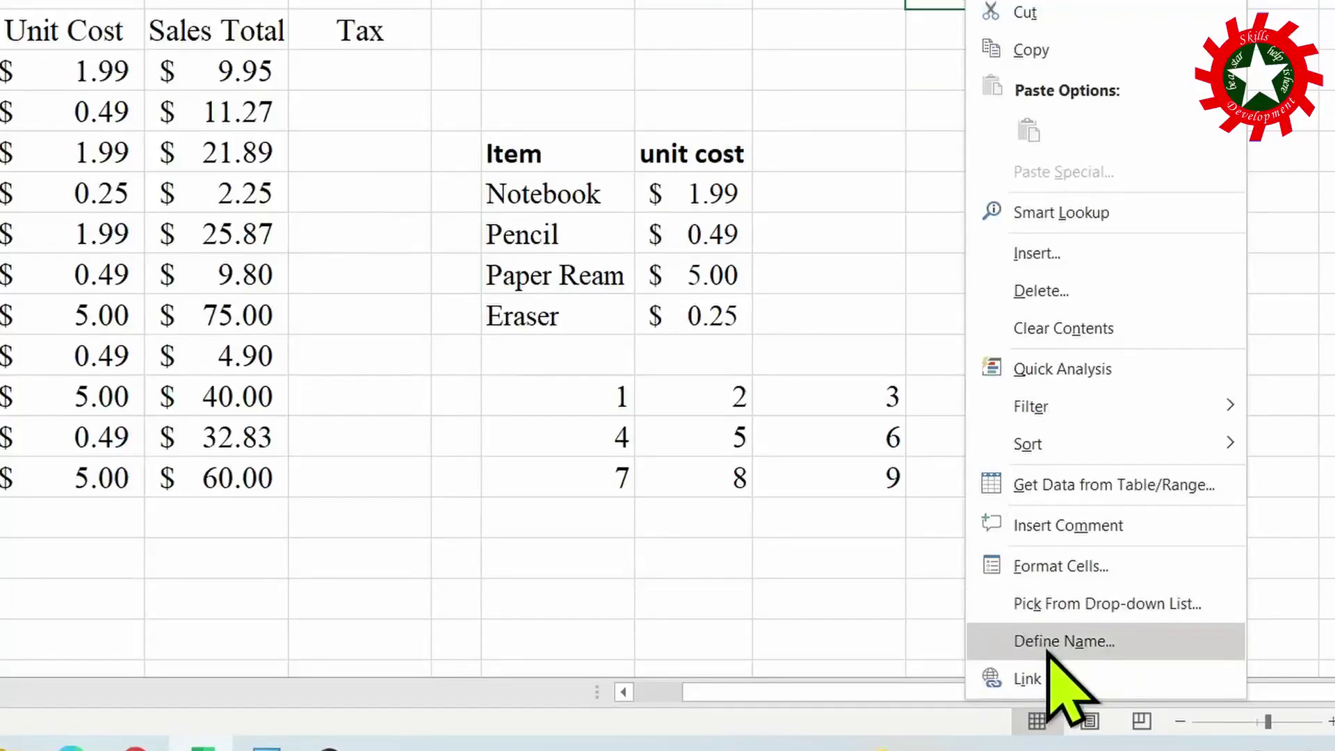
click(1099, 650)
drag(992, 453, 610, 34)
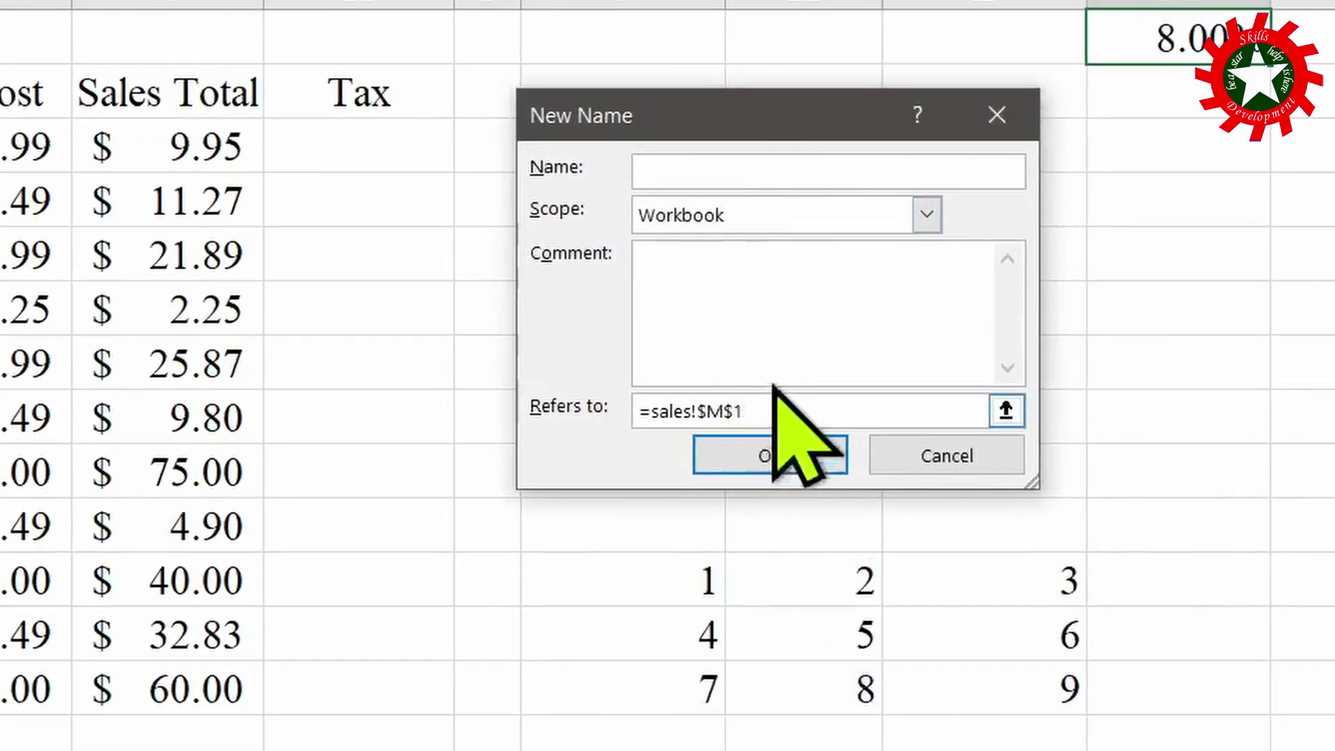
click(962, 453)
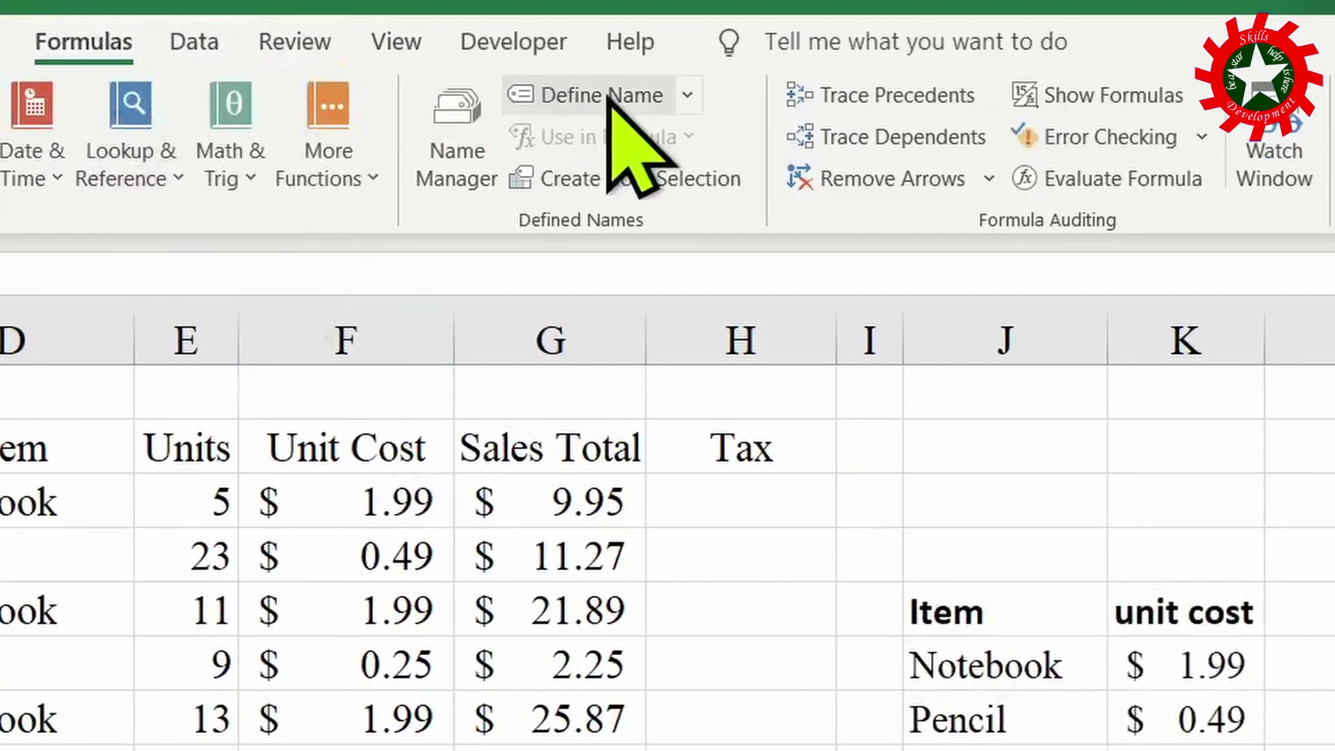
click(611, 97)
drag(827, 723, 1012, 393)
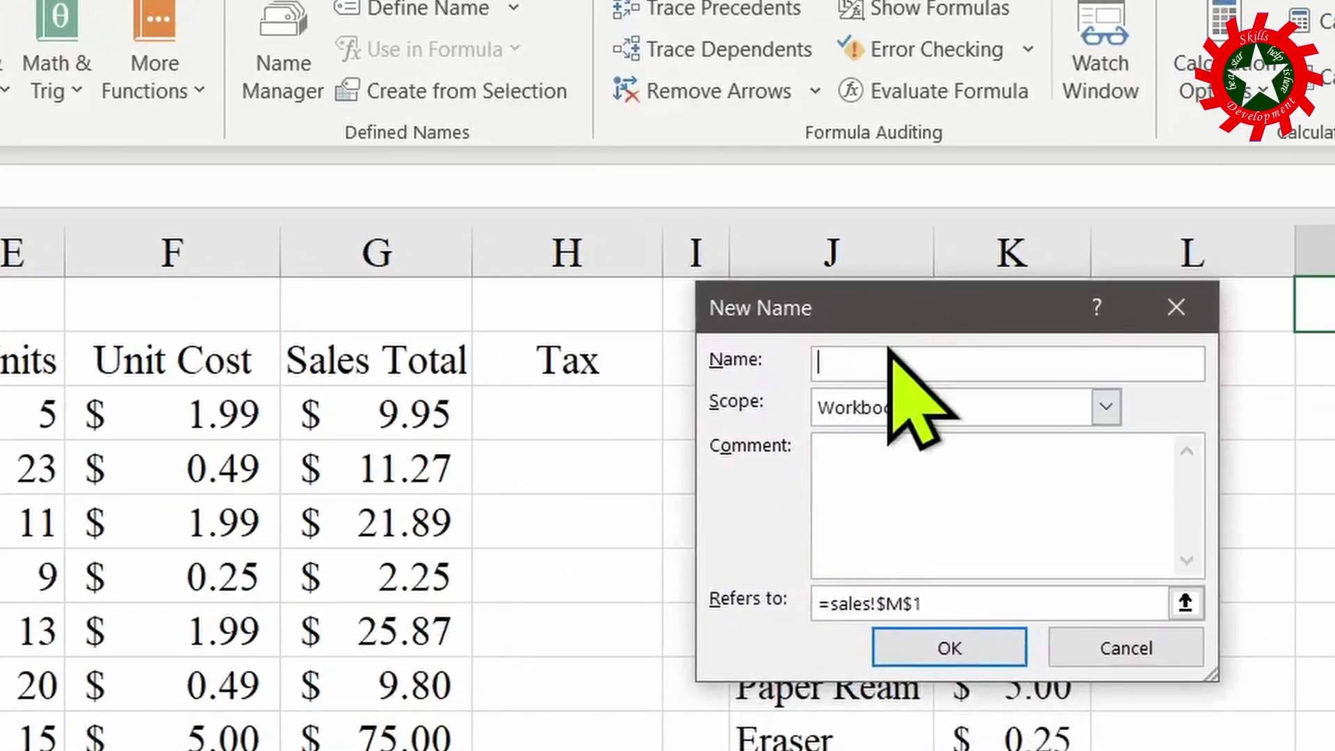
click(1126, 643)
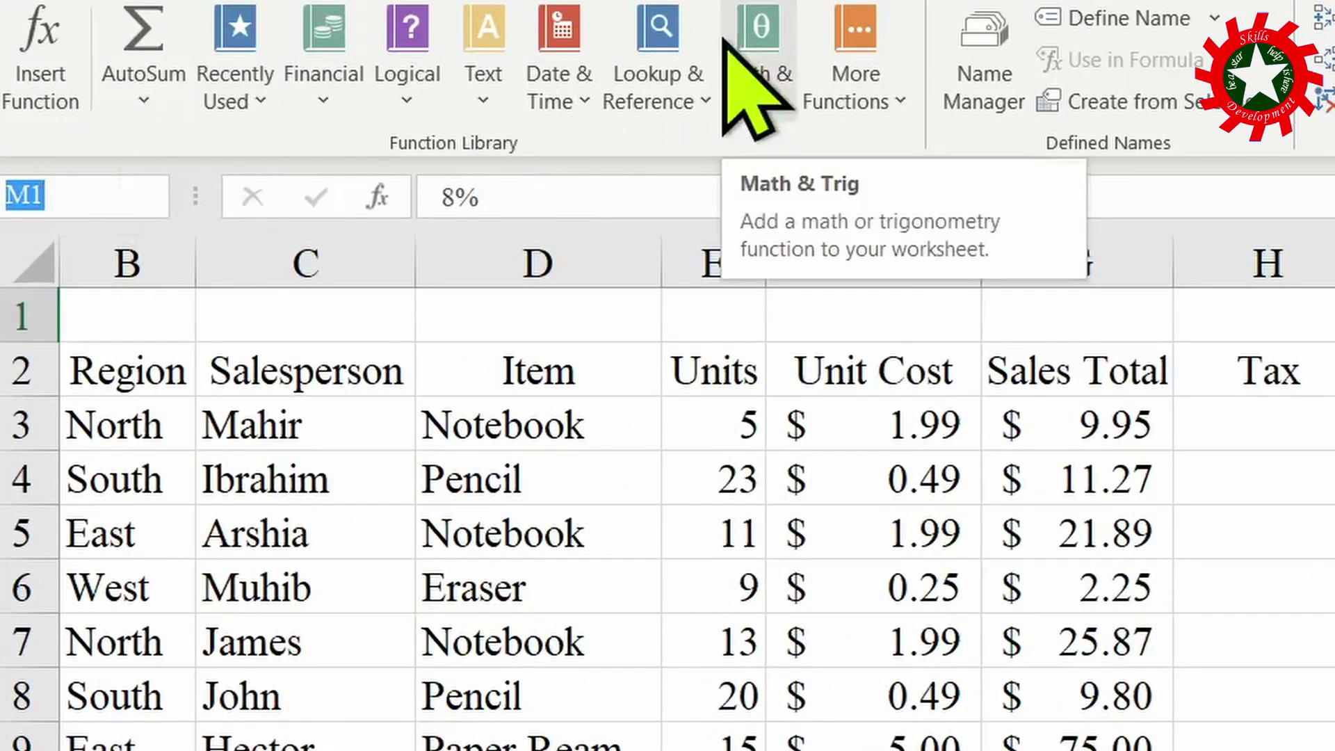
- Name cell M1 tax_rate
text(tax_rate)
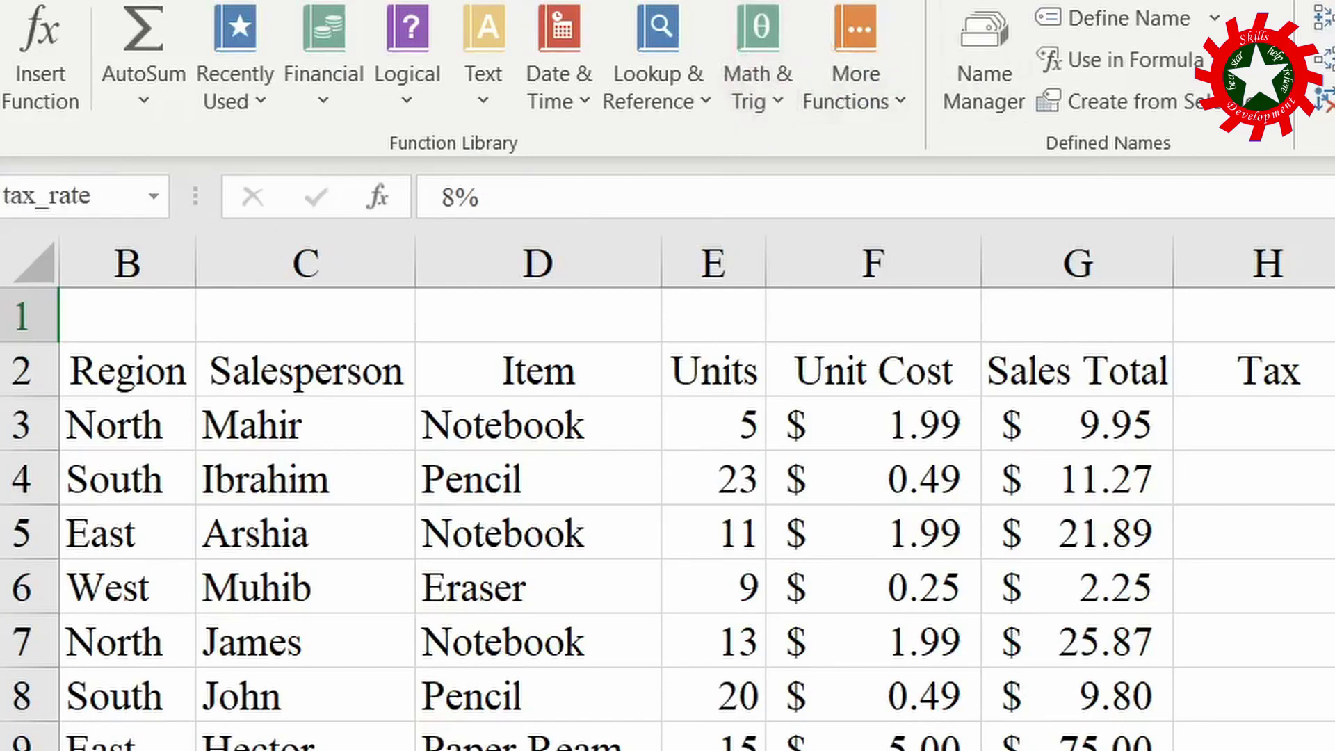
- Enter =G3*tax_rate in H3 and fill the formula down the Tax column to H13
click(1246, 426)
text(=)
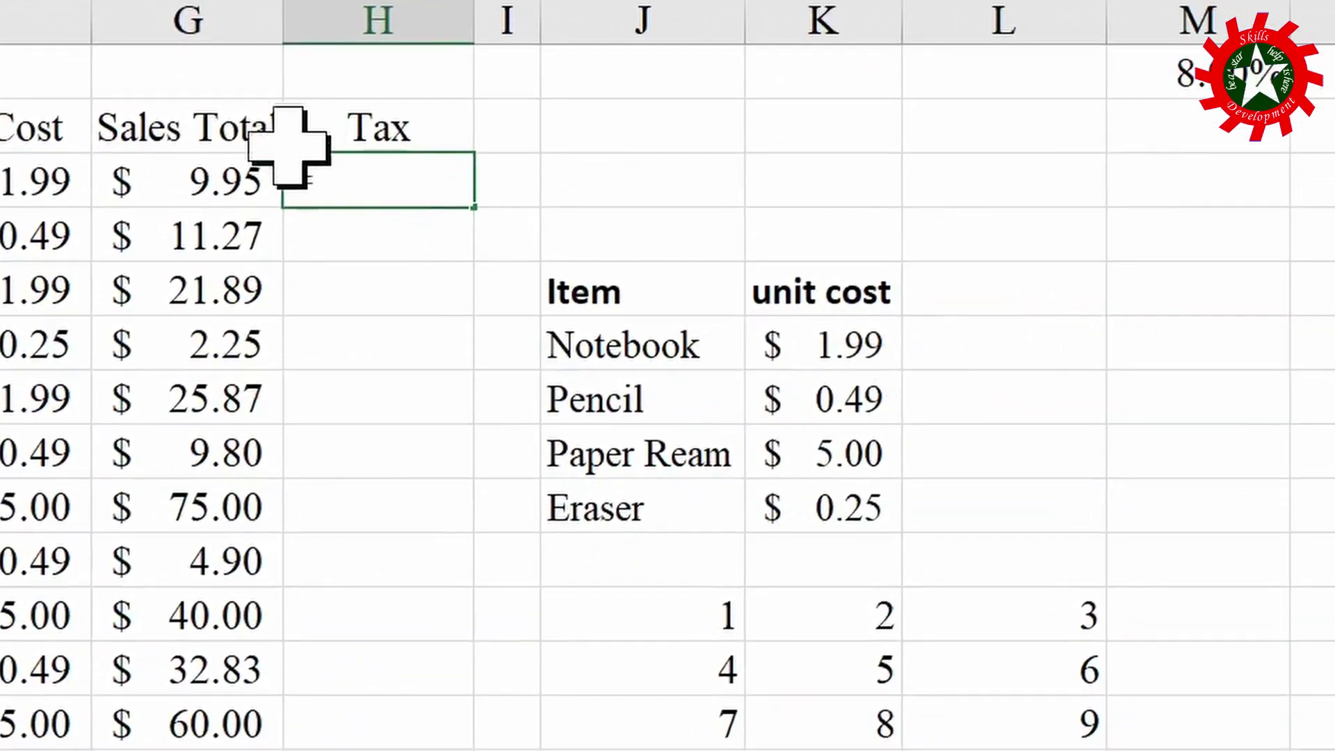
click(205, 174)
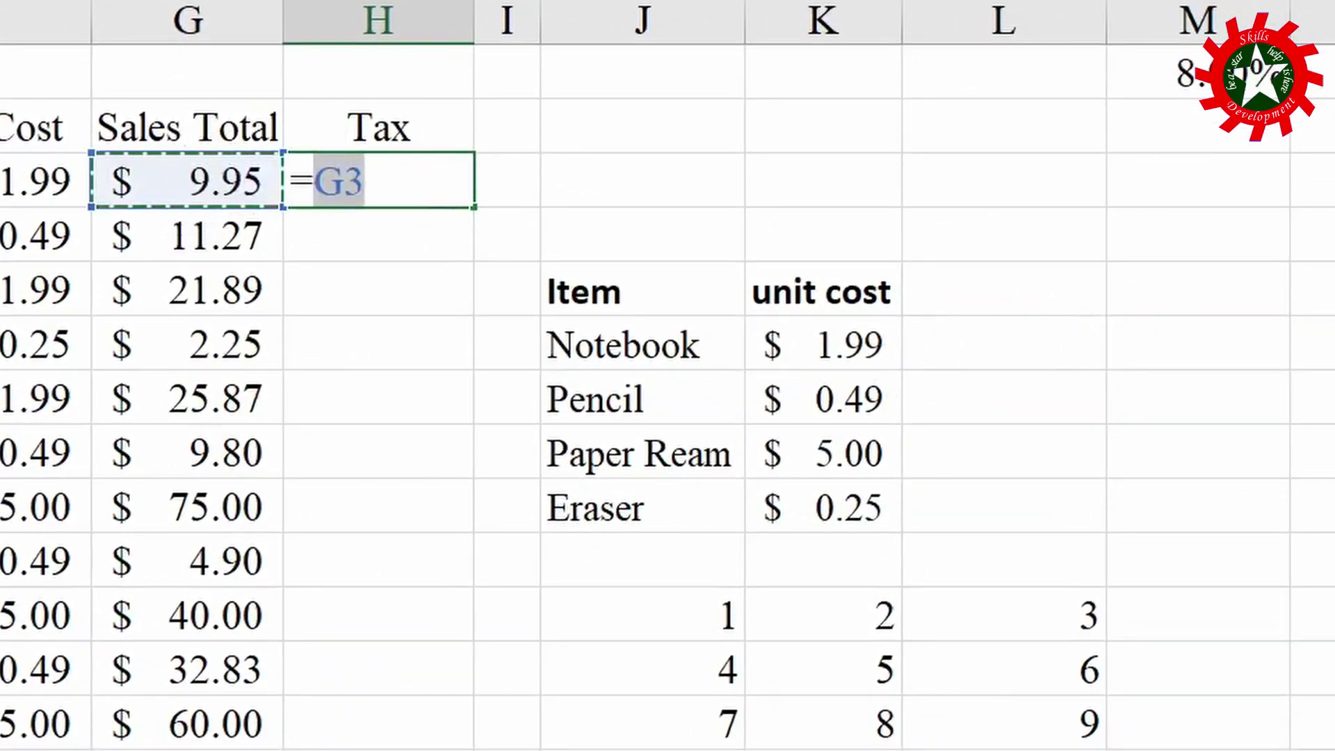
text(*tax)
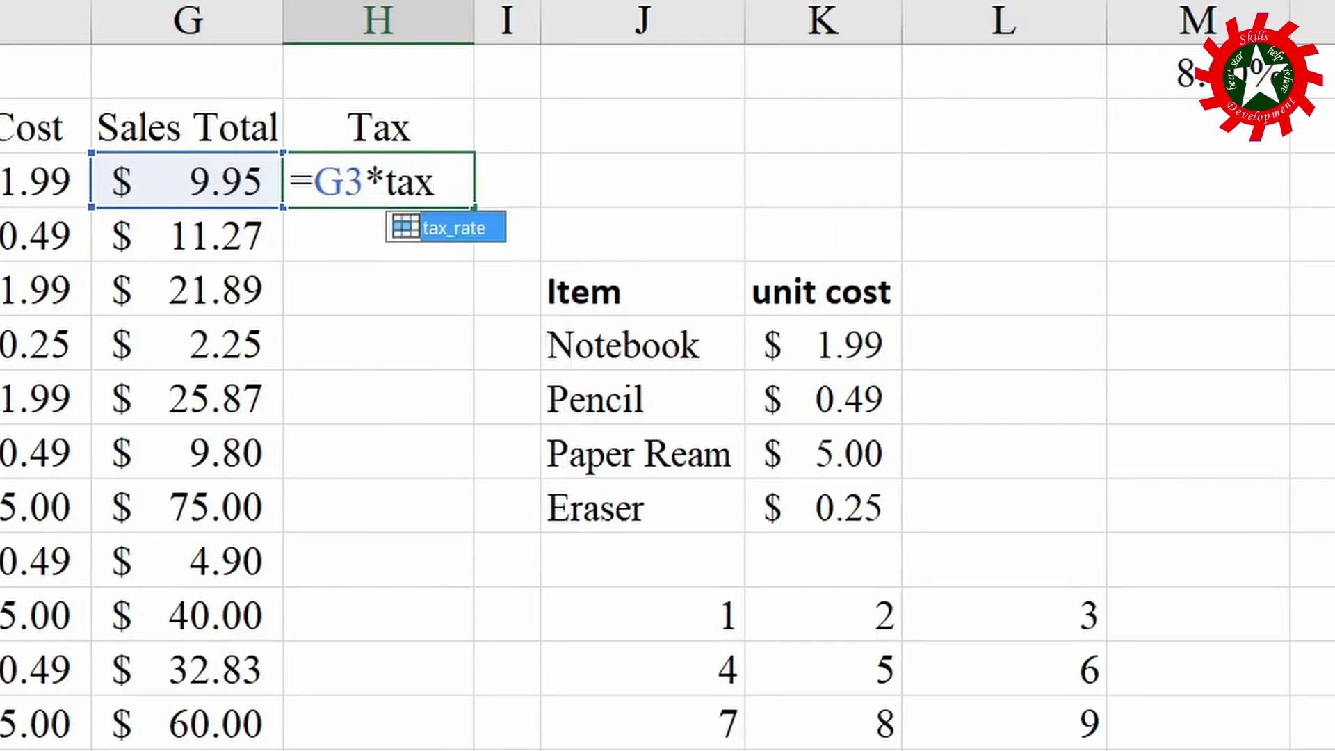
key(Tab)
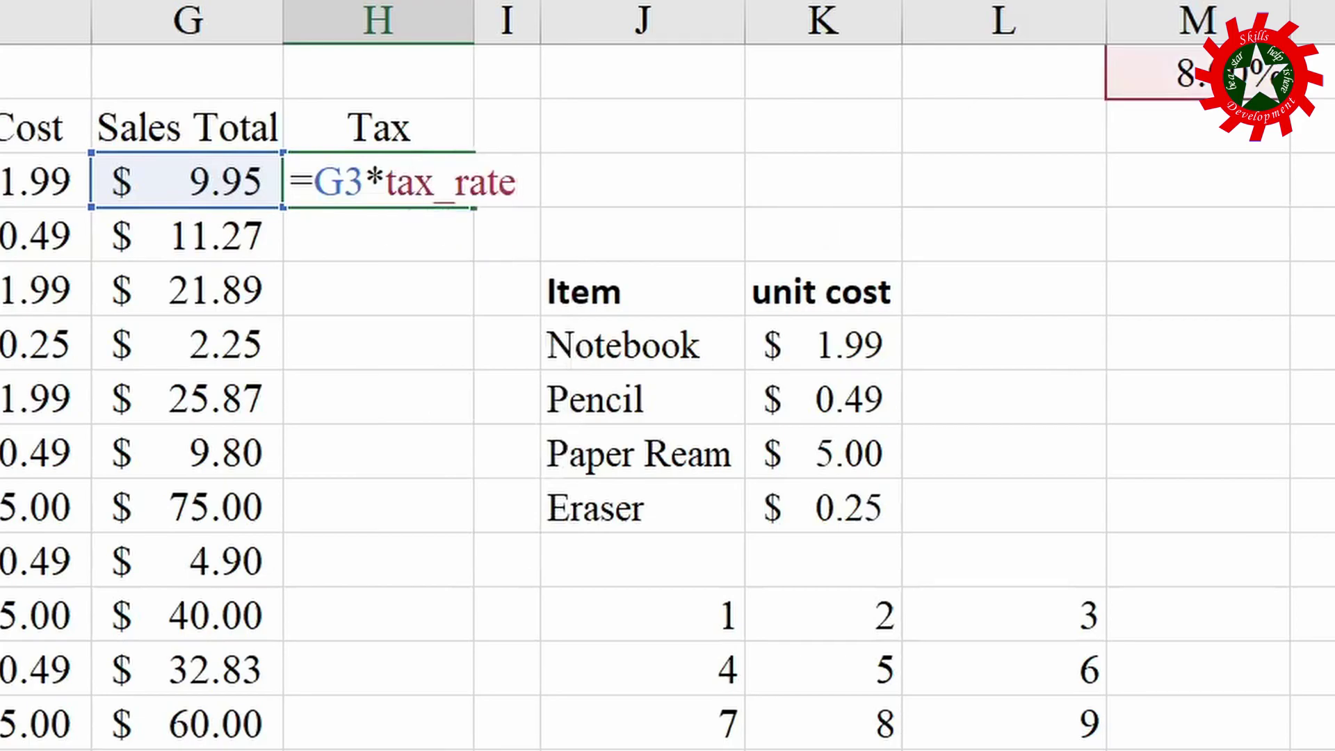
key(Return)
click(382, 175)
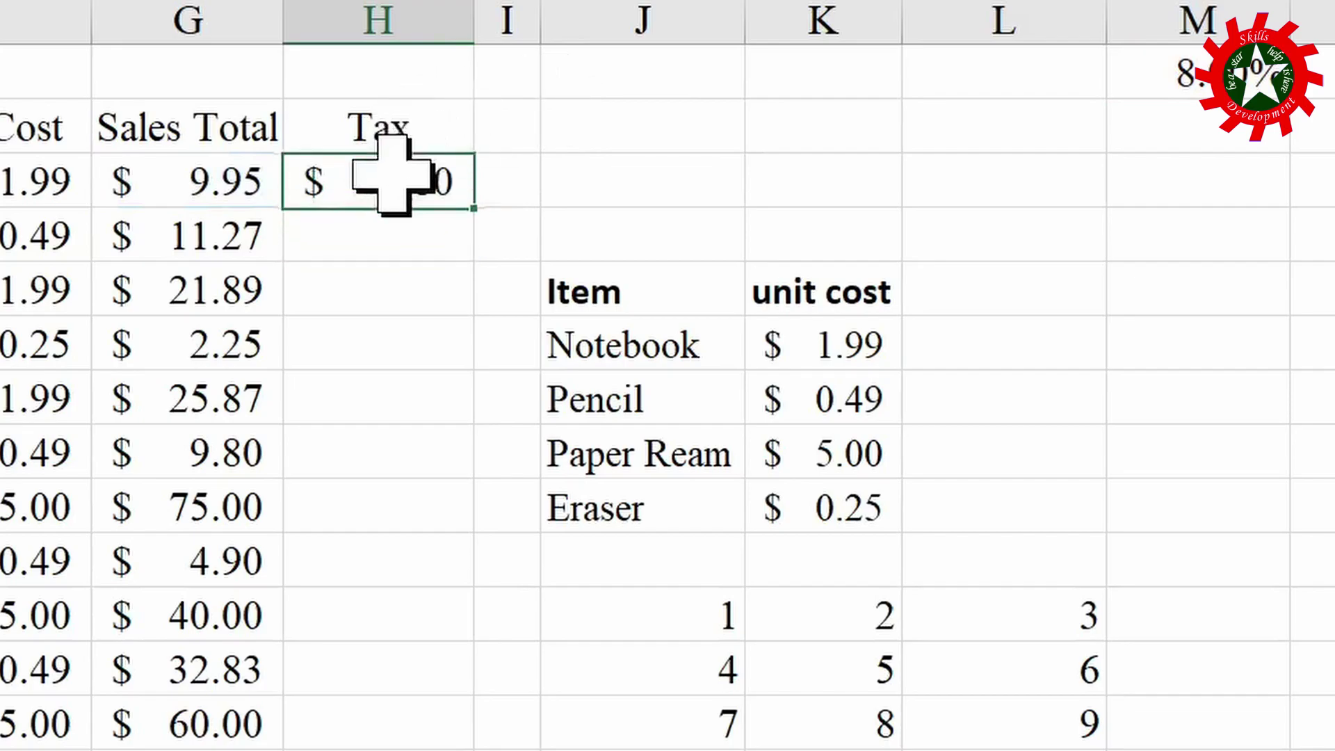
double_click(474, 214)
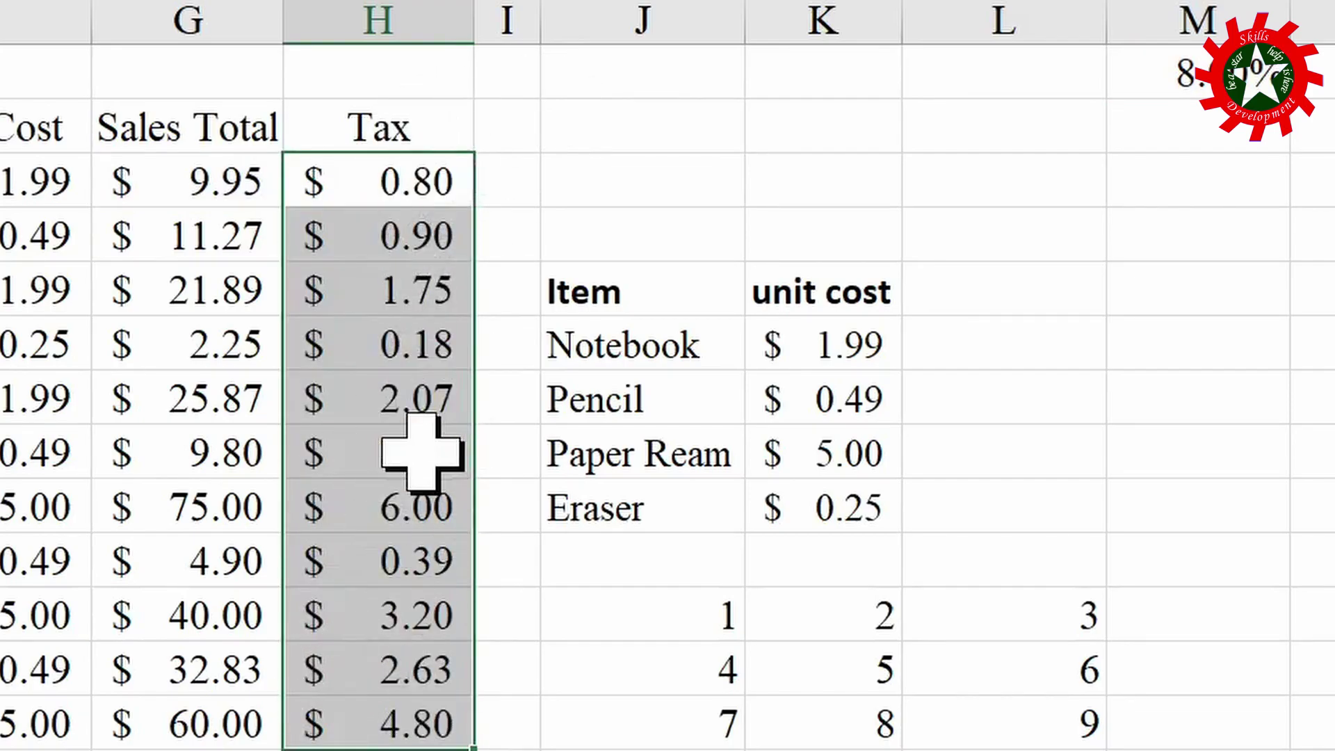
- Define the name taxRate_Local for cell N1 with its scope limited to the sales sheet
click(1202, 78)
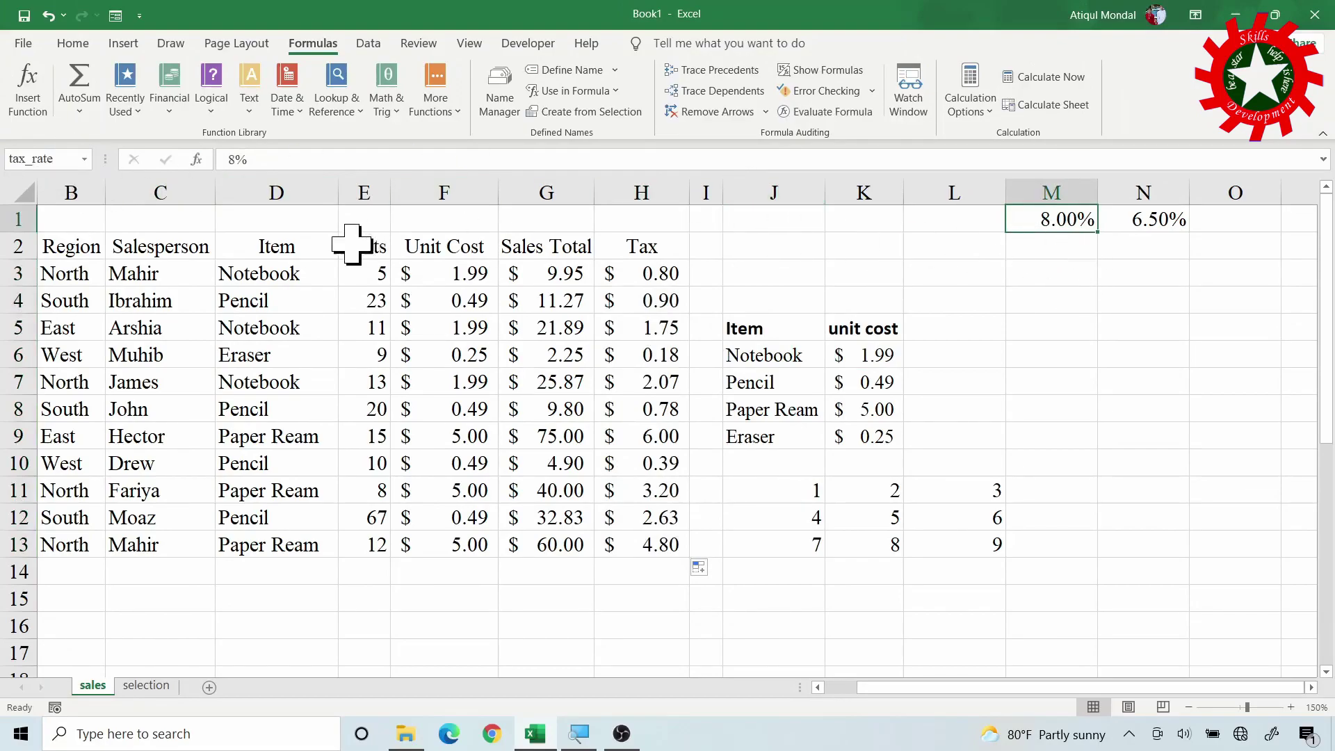
click(1154, 219)
right_click(1157, 219)
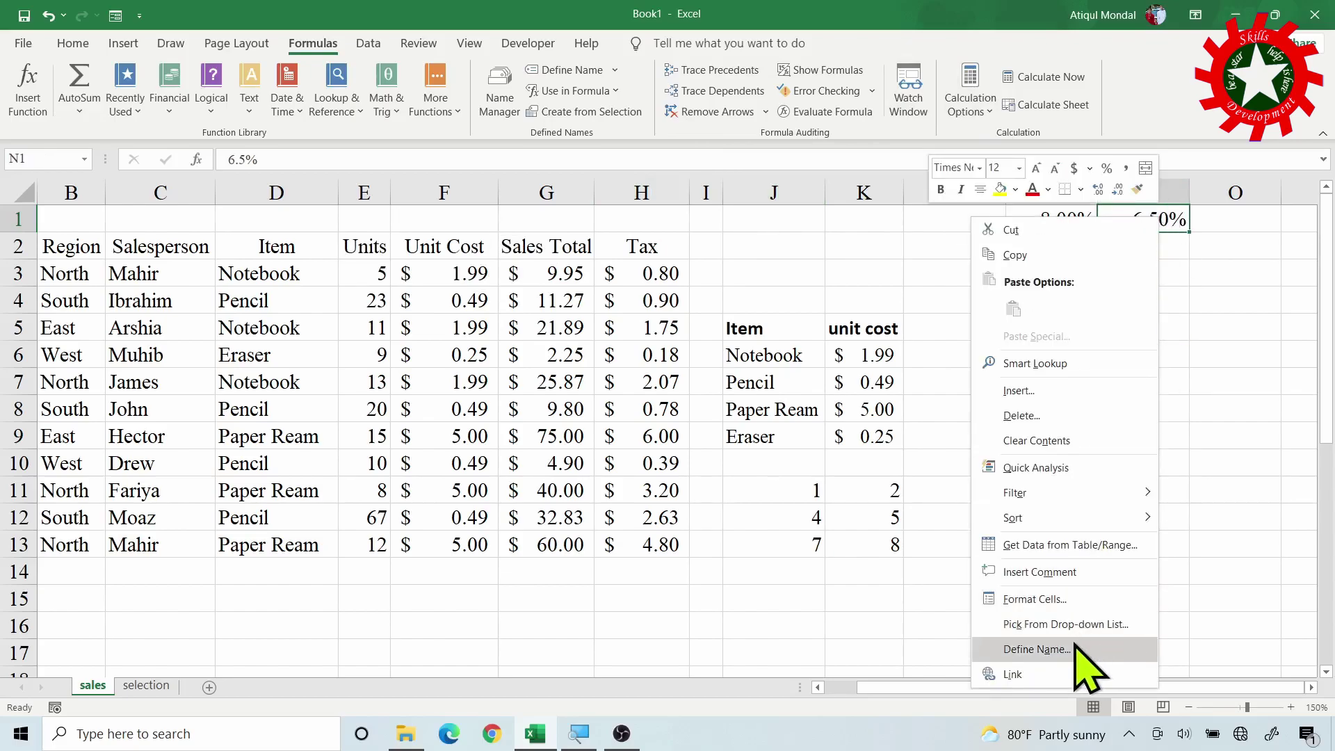
click(1079, 719)
drag(1042, 528, 875, 246)
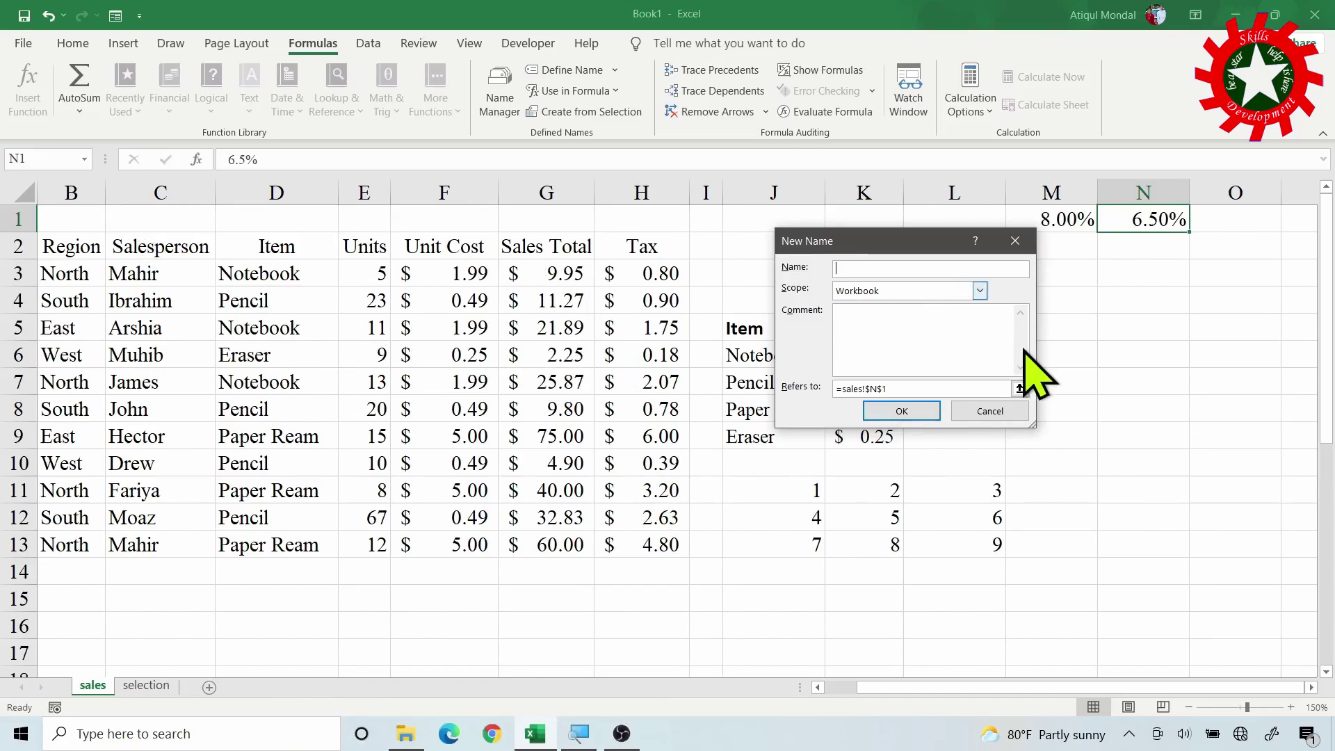
text(tax)
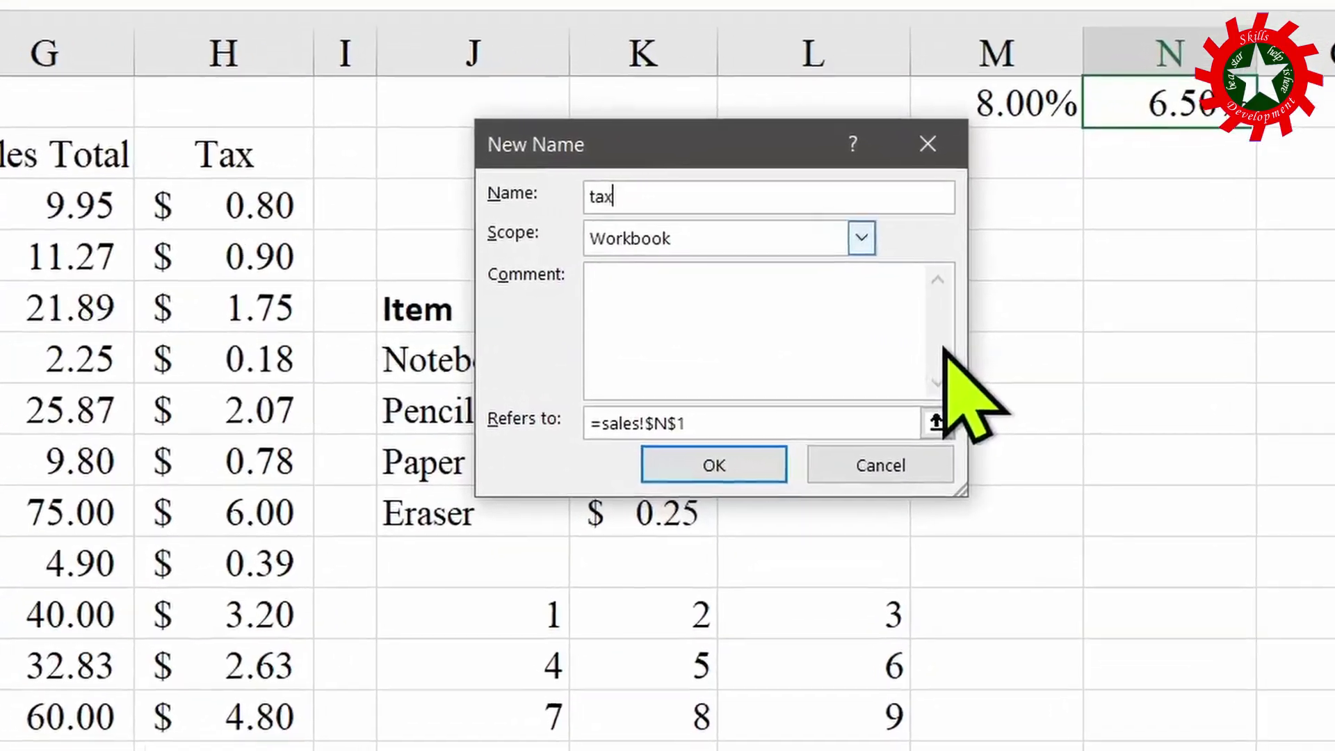
text(Rate_Local)
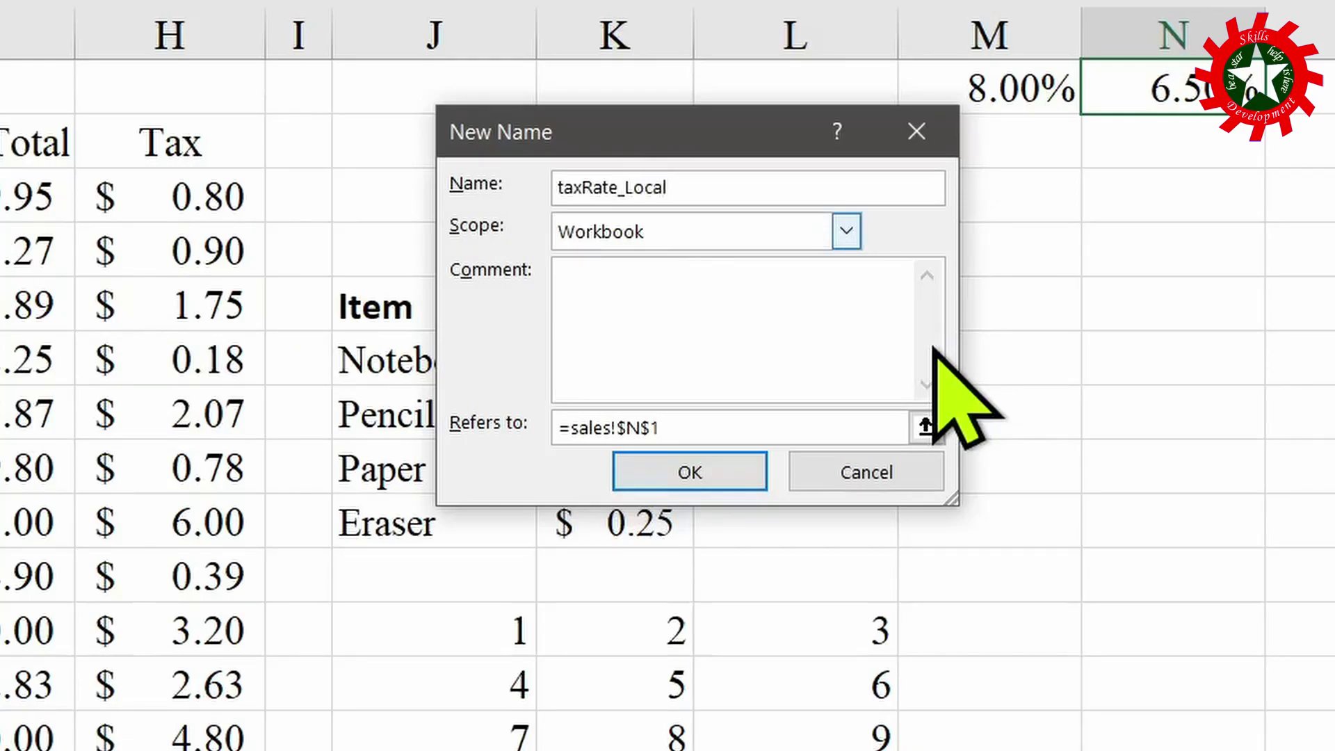
click(852, 232)
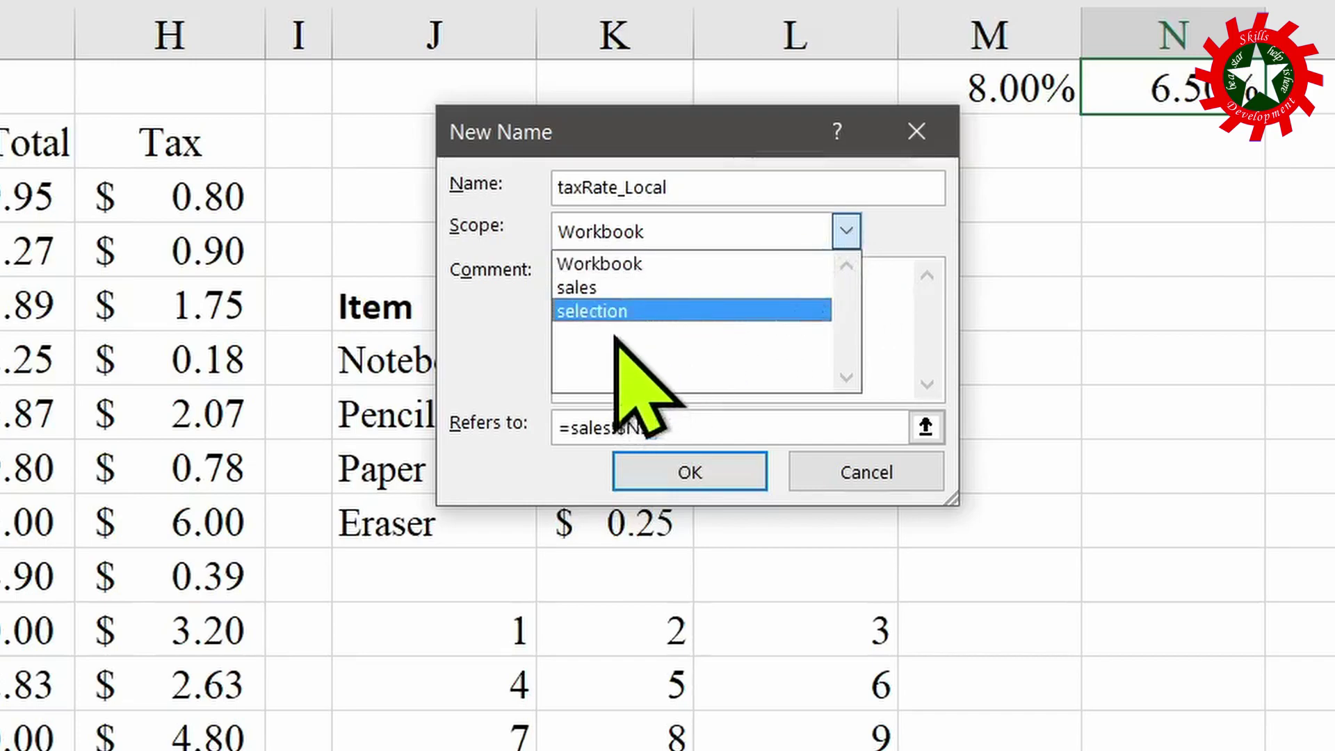
click(617, 286)
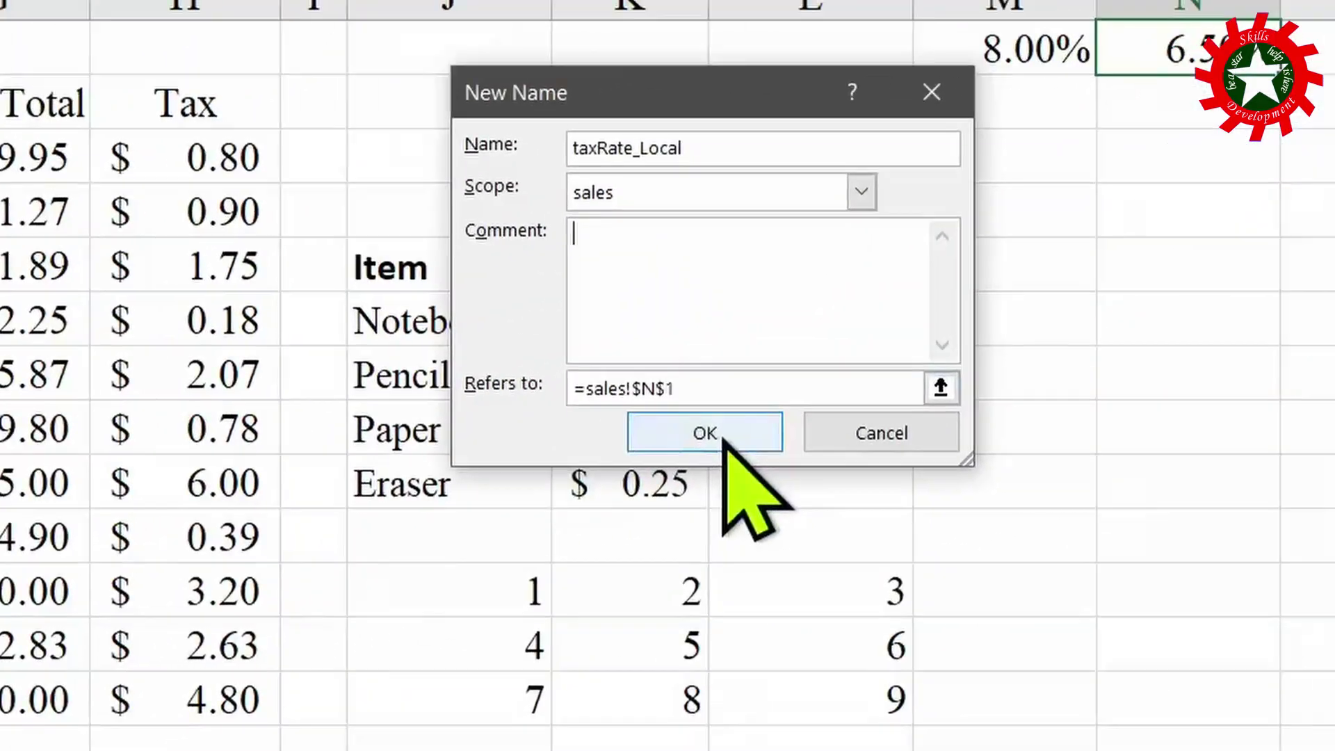
click(712, 430)
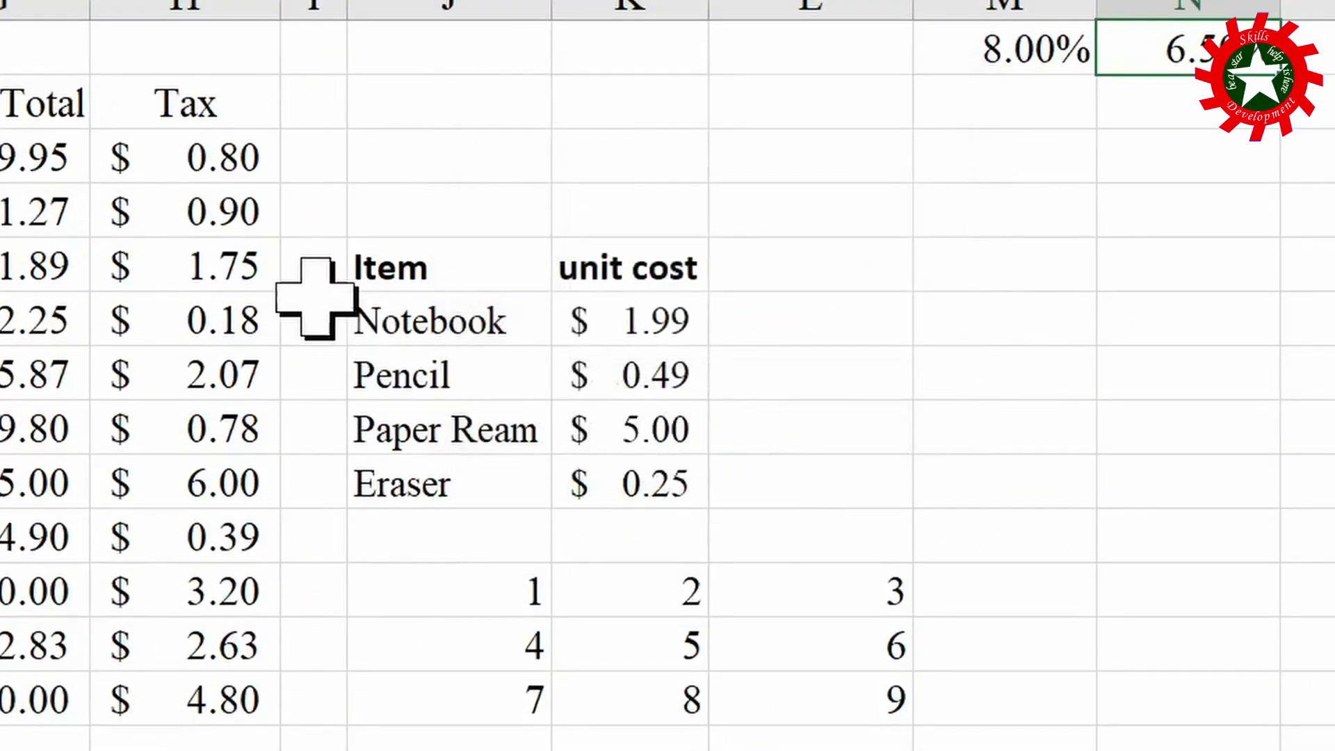
- Enter =G3*taxRate_Local in H3, fill it down the Tax column to H13, and check the copied formulas
click(232, 162)
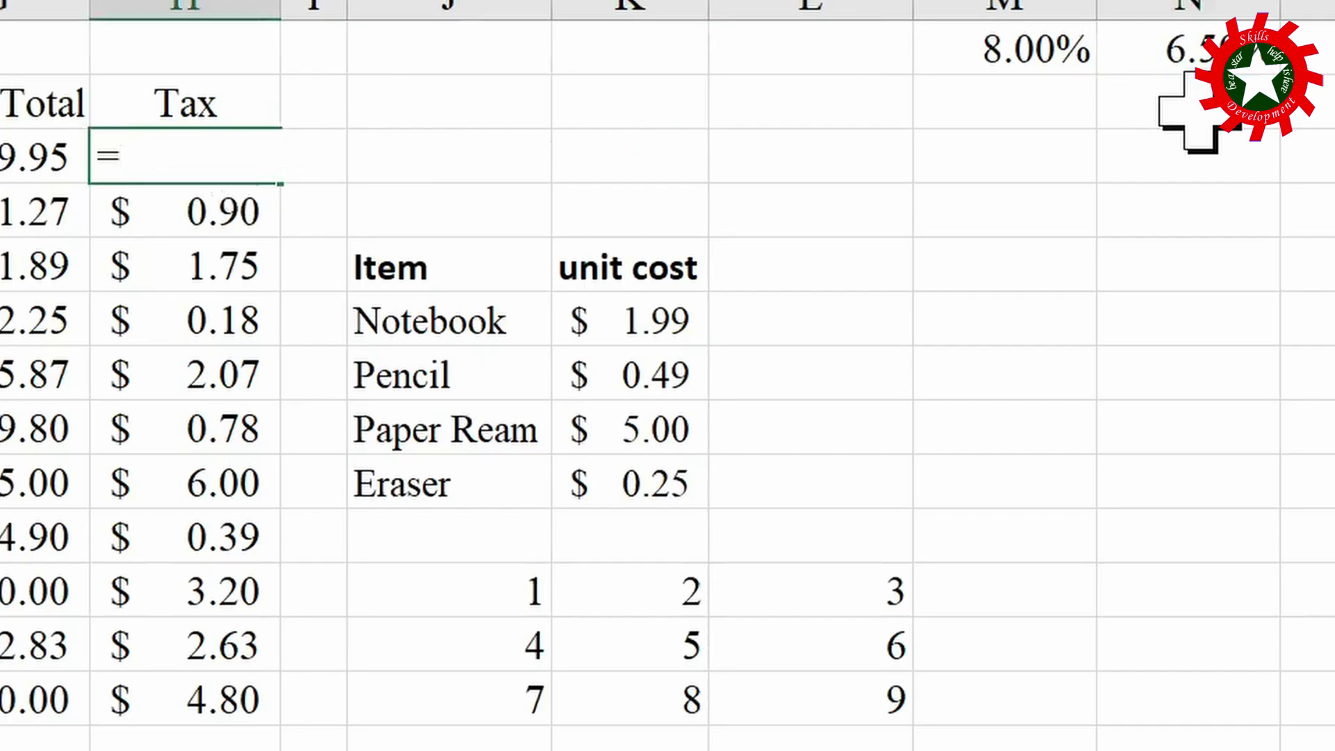
text(=)
click(35, 154)
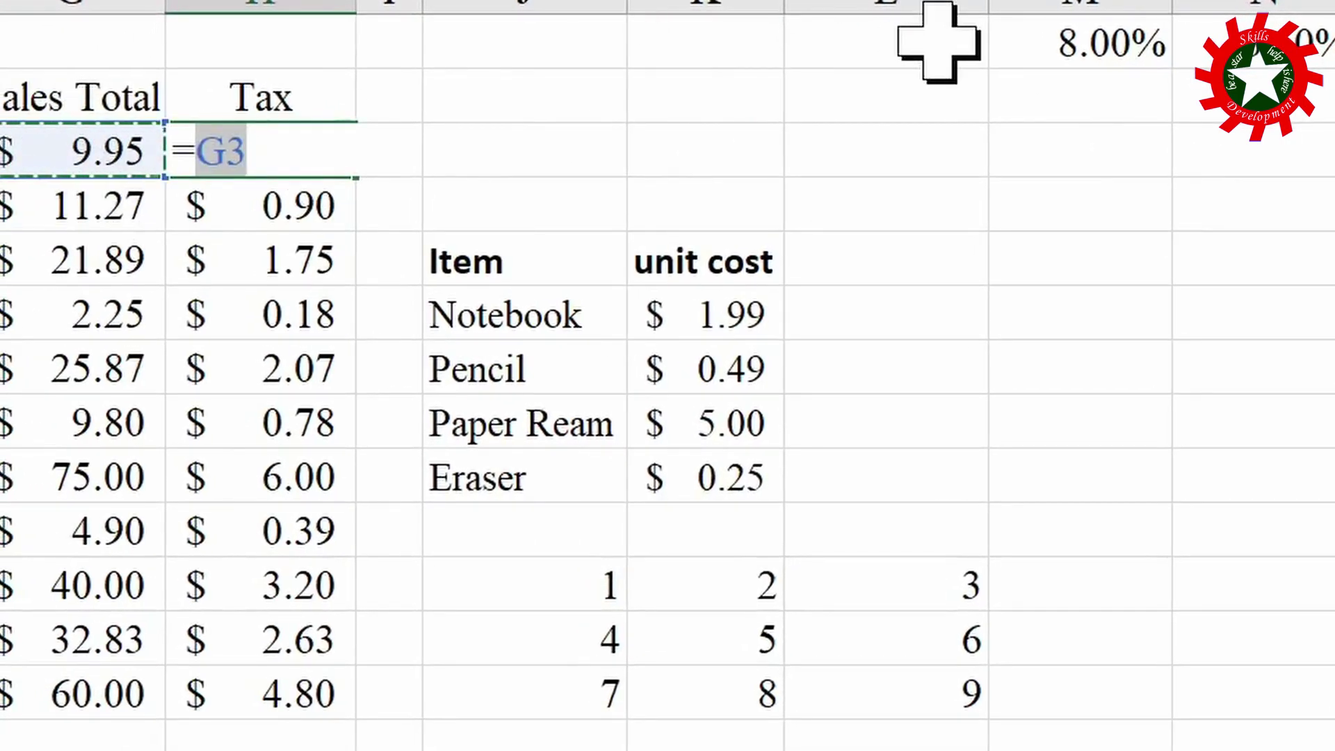
text(*tax)
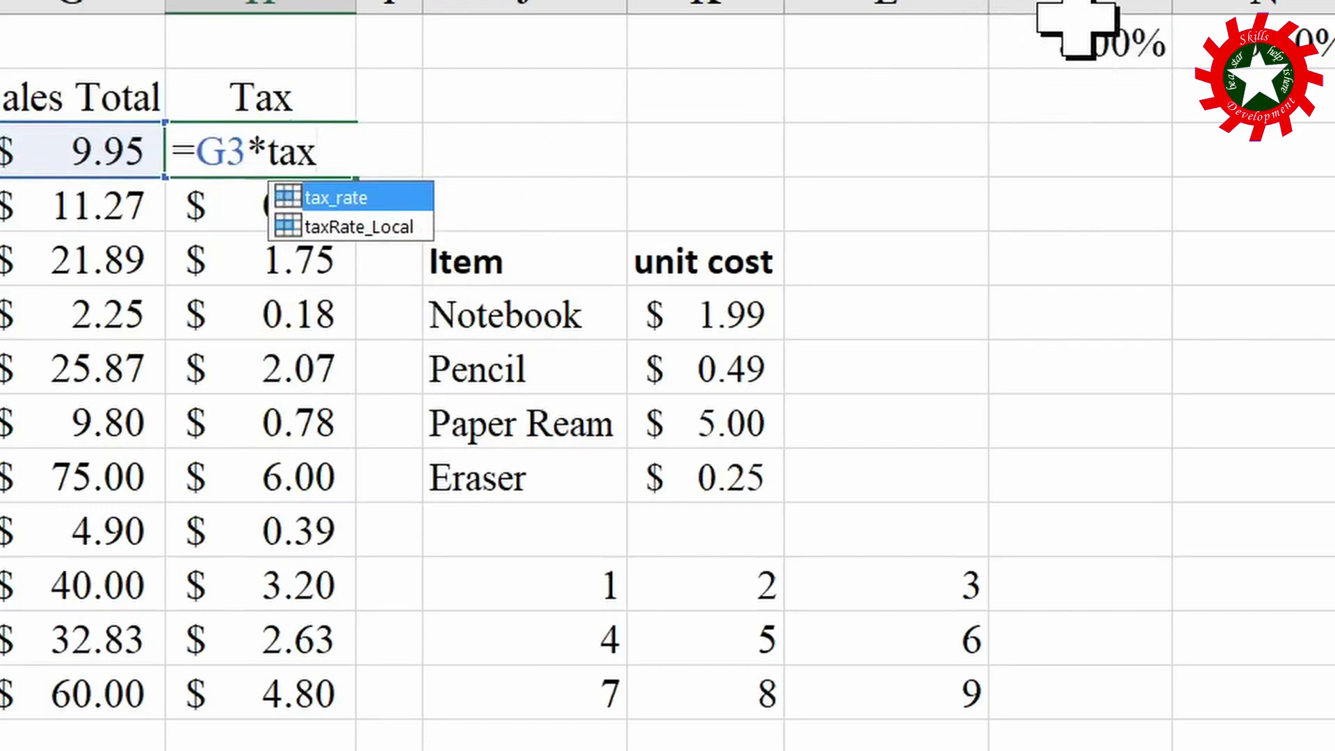
double_click(395, 229)
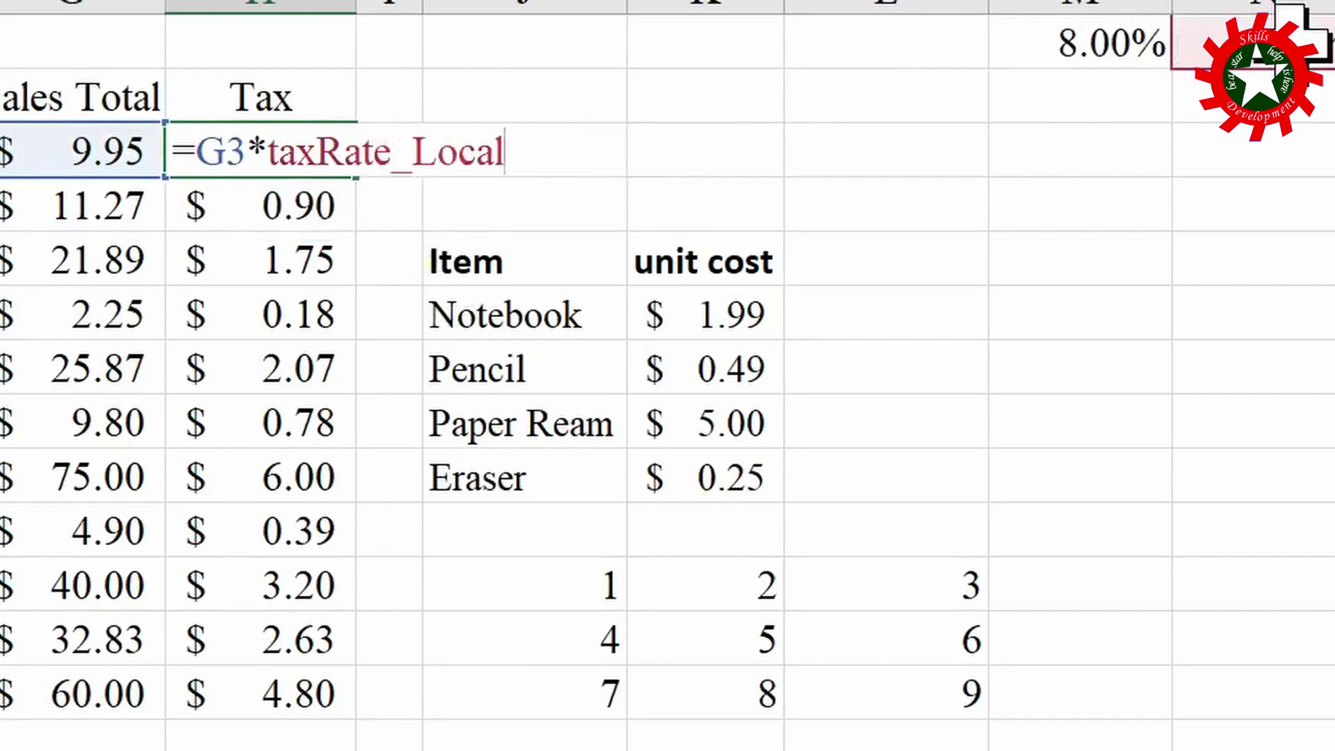
key(Return)
click(272, 139)
double_click(355, 177)
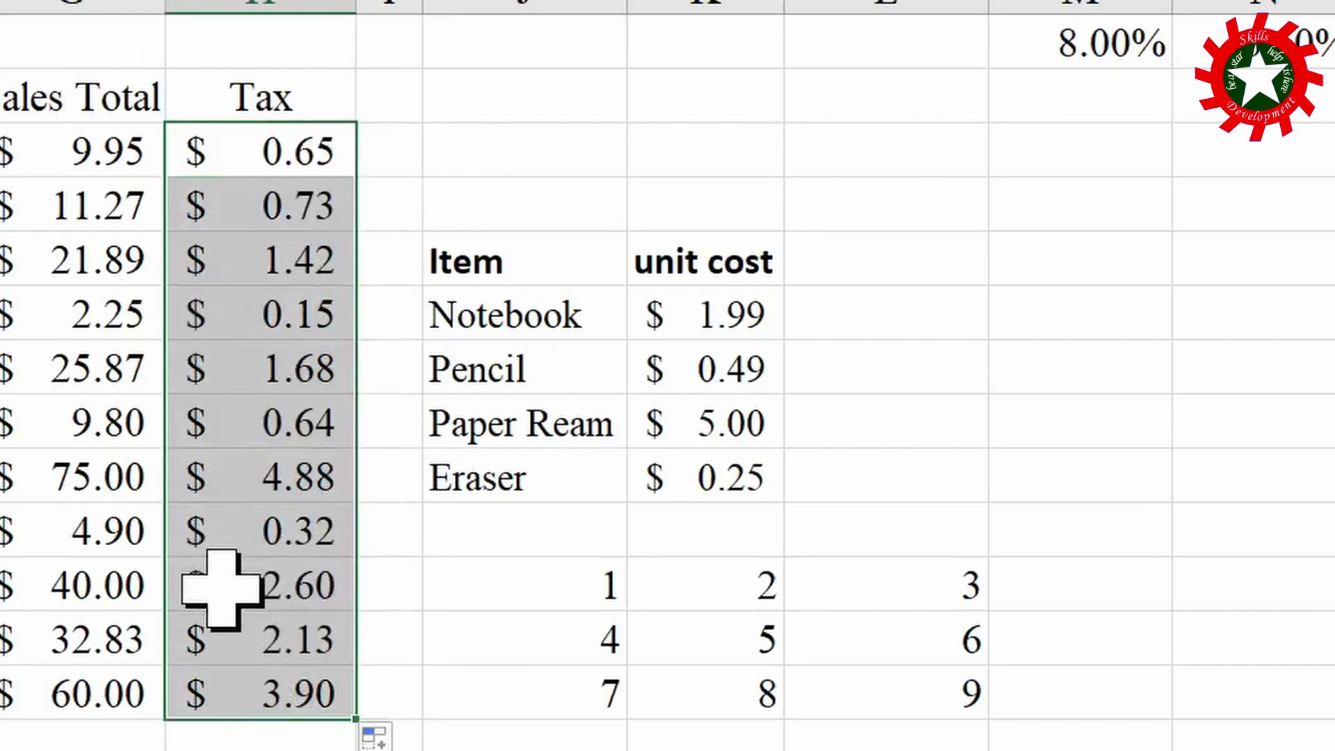
click(250, 264)
click(243, 369)
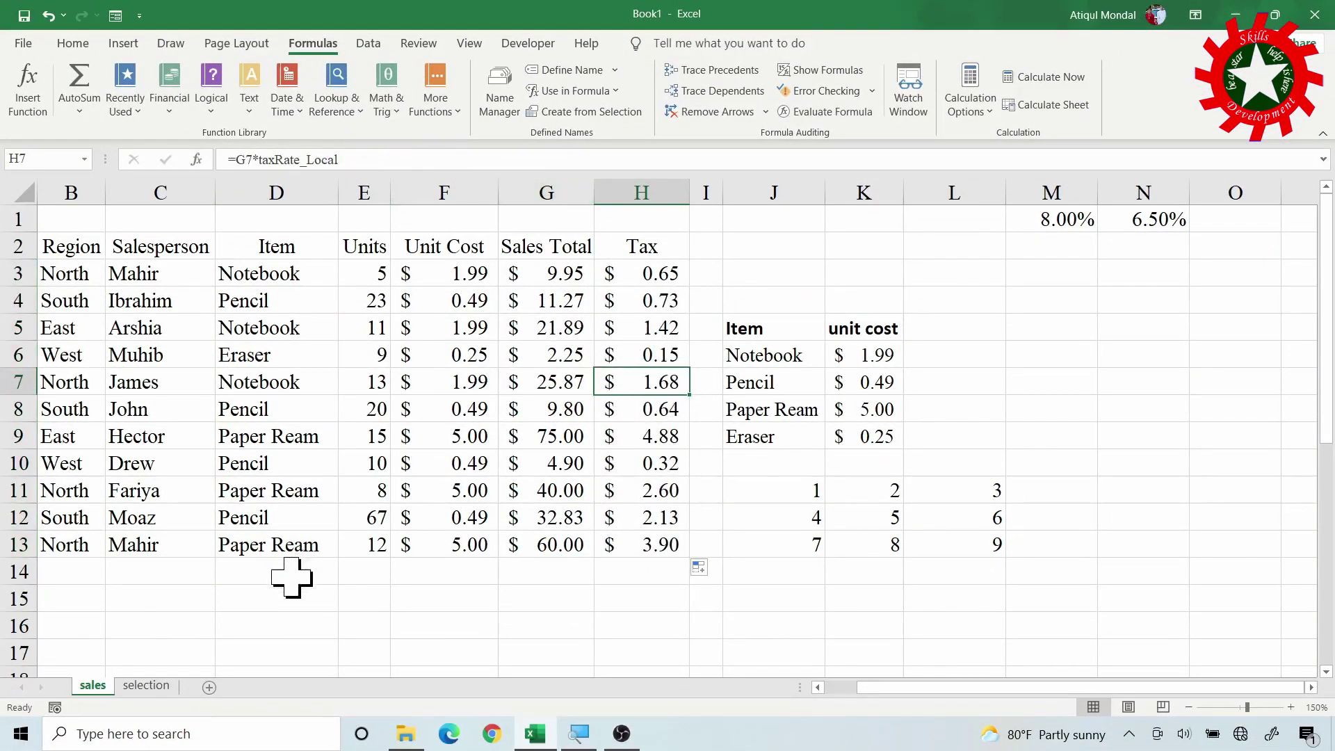
- On the selection sheet, enter =G2*tax_rate in H2 and fill the formula down the Tax column
click(146, 684)
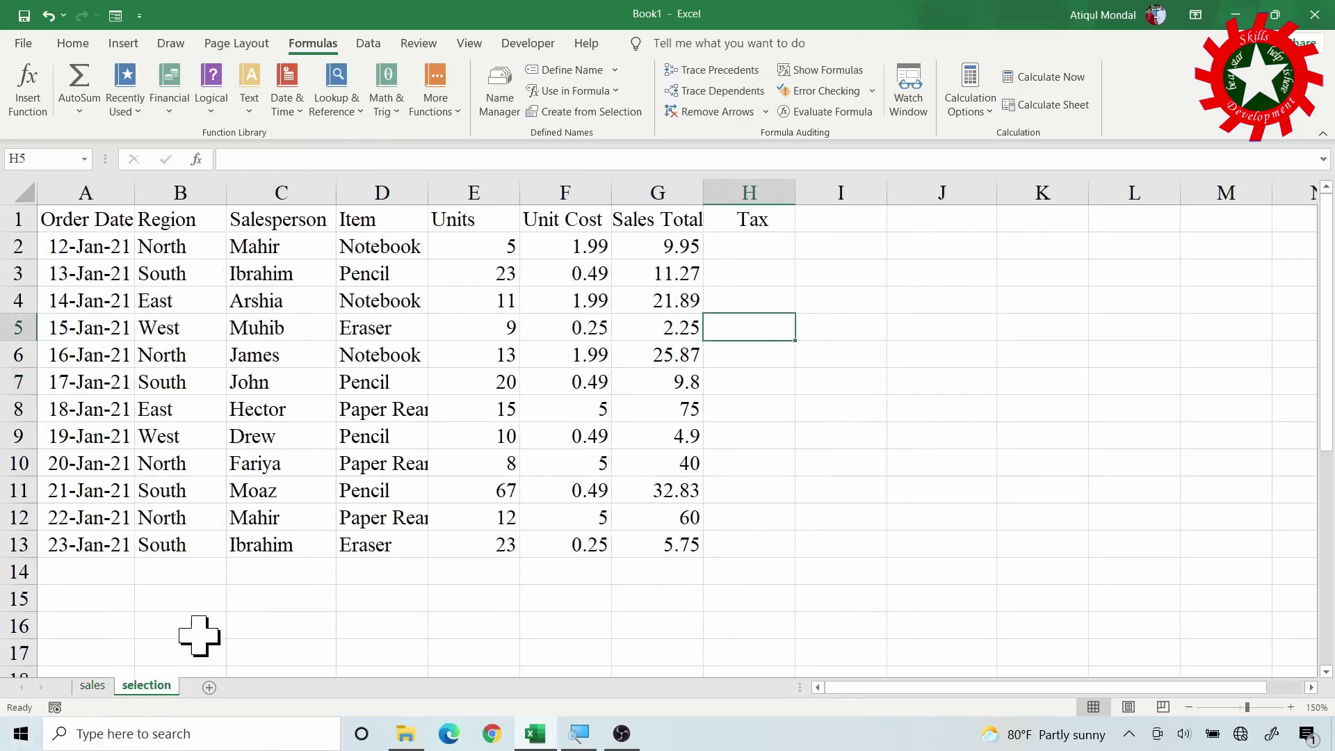
click(740, 251)
text(=)
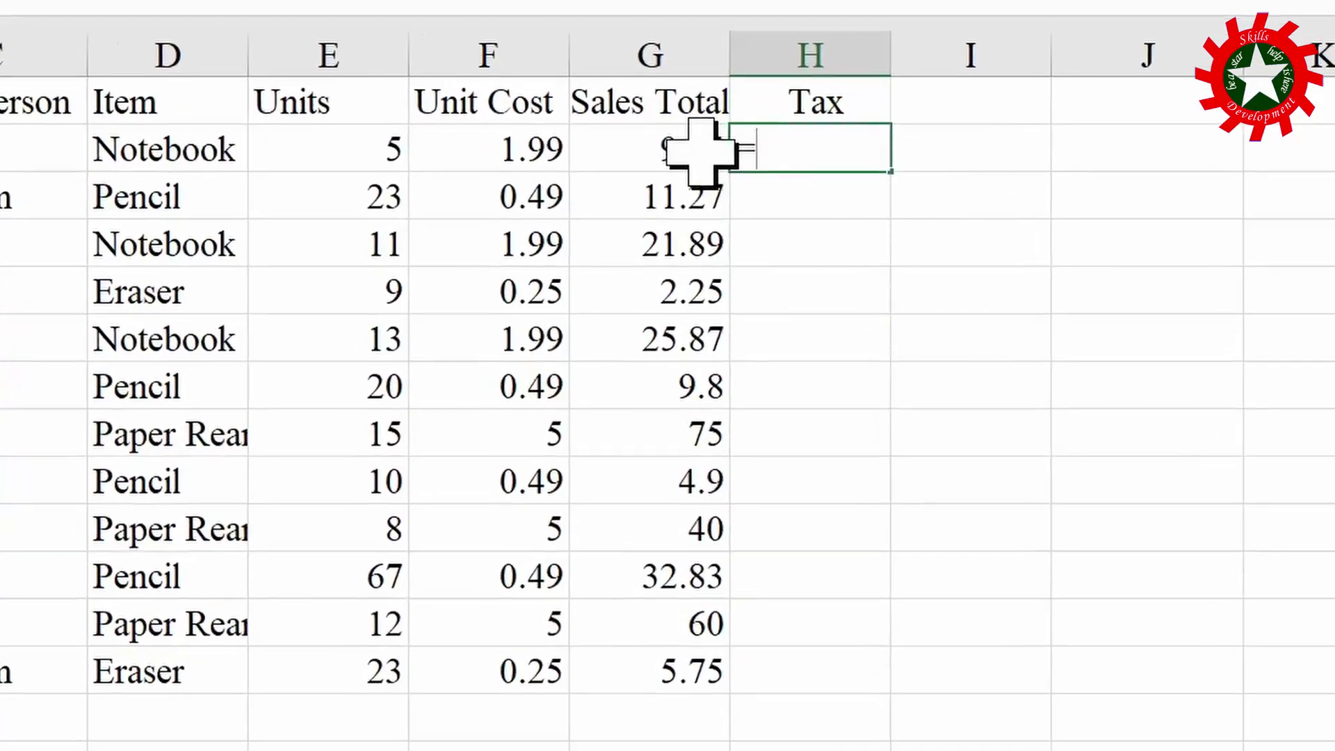
click(685, 249)
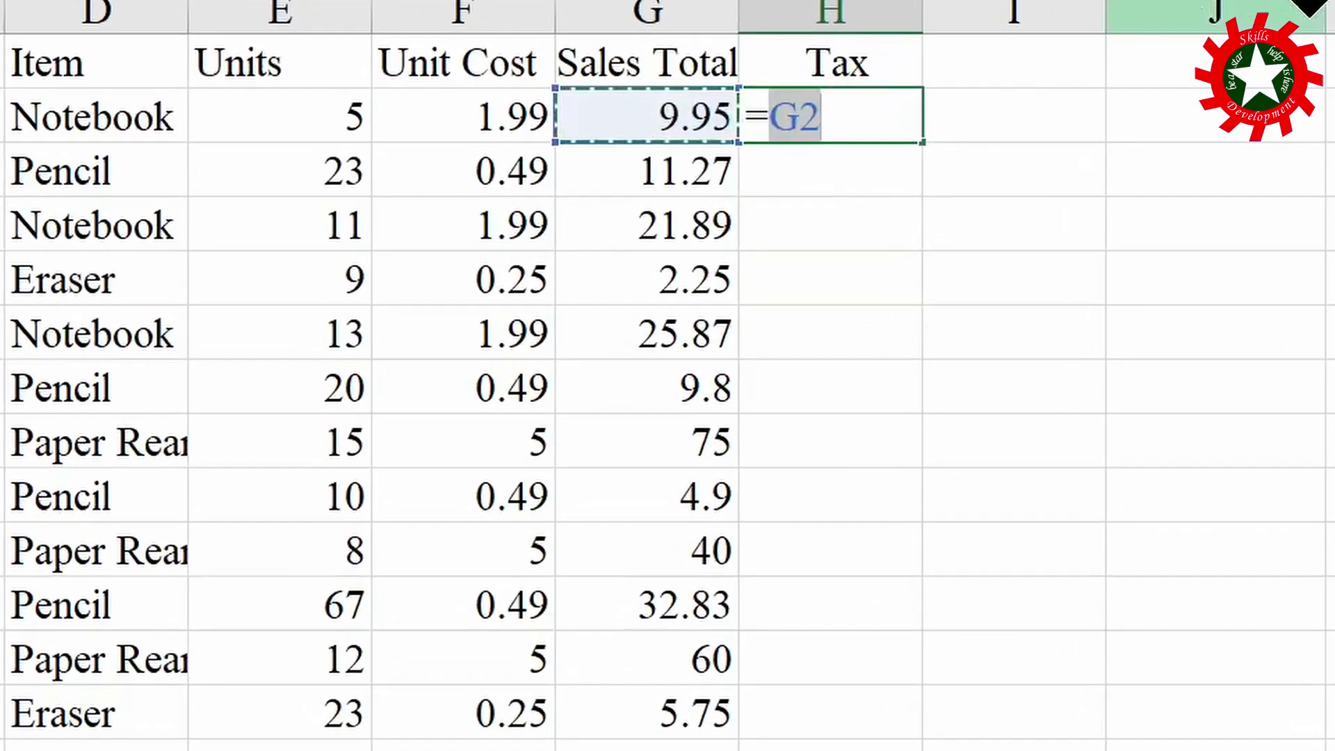
text(*tax)
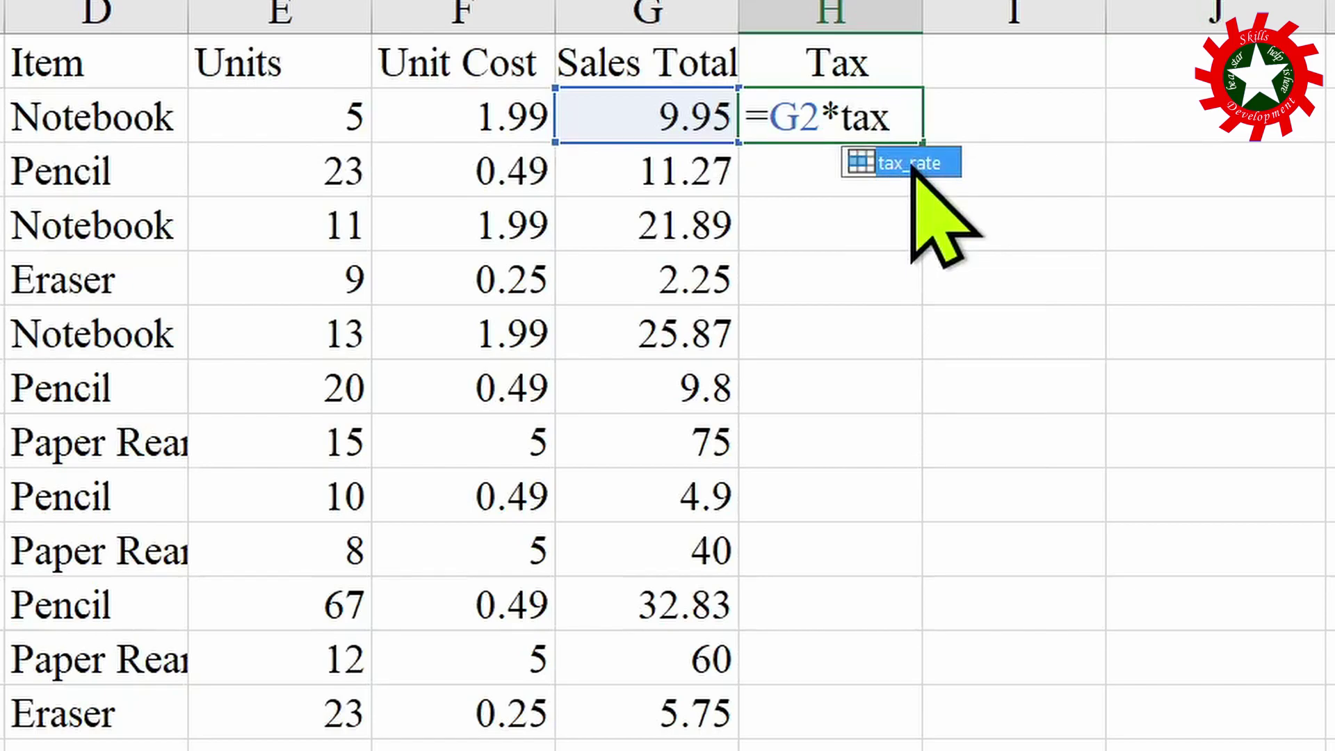
double_click(912, 165)
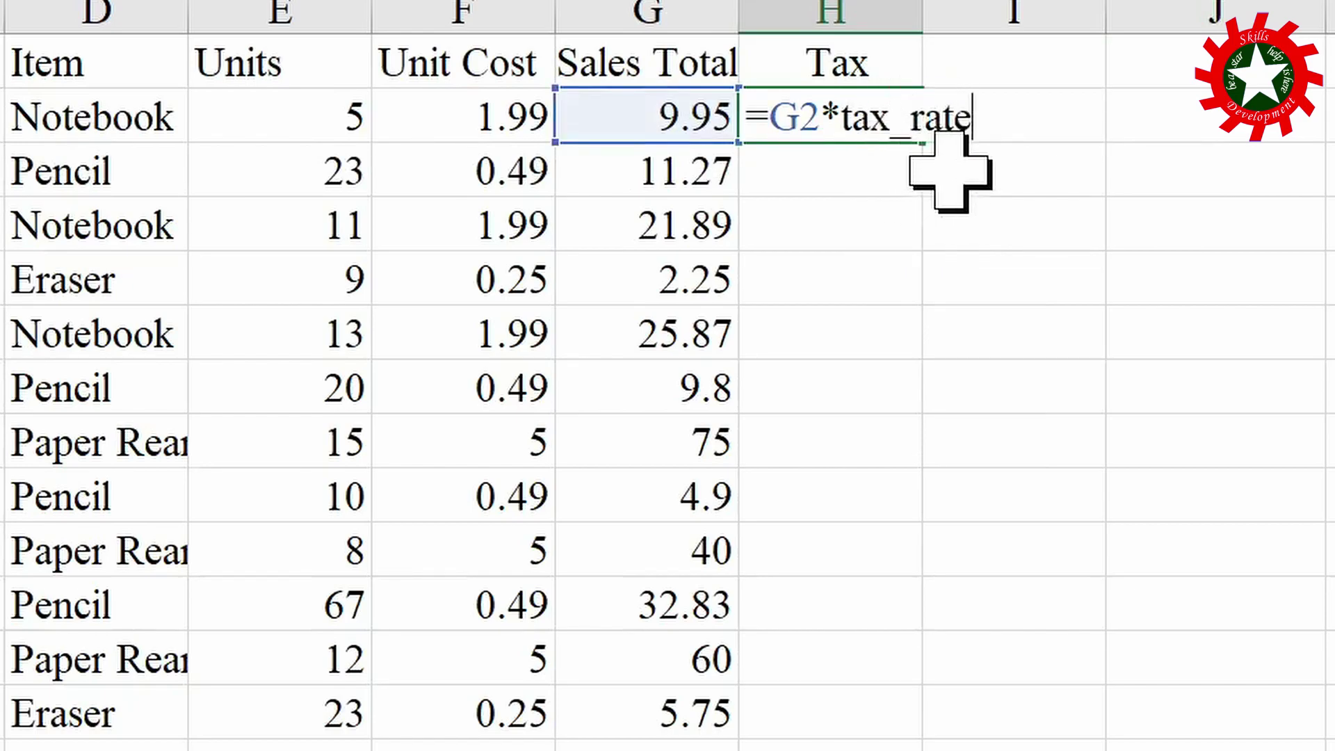
key(Return)
click(849, 128)
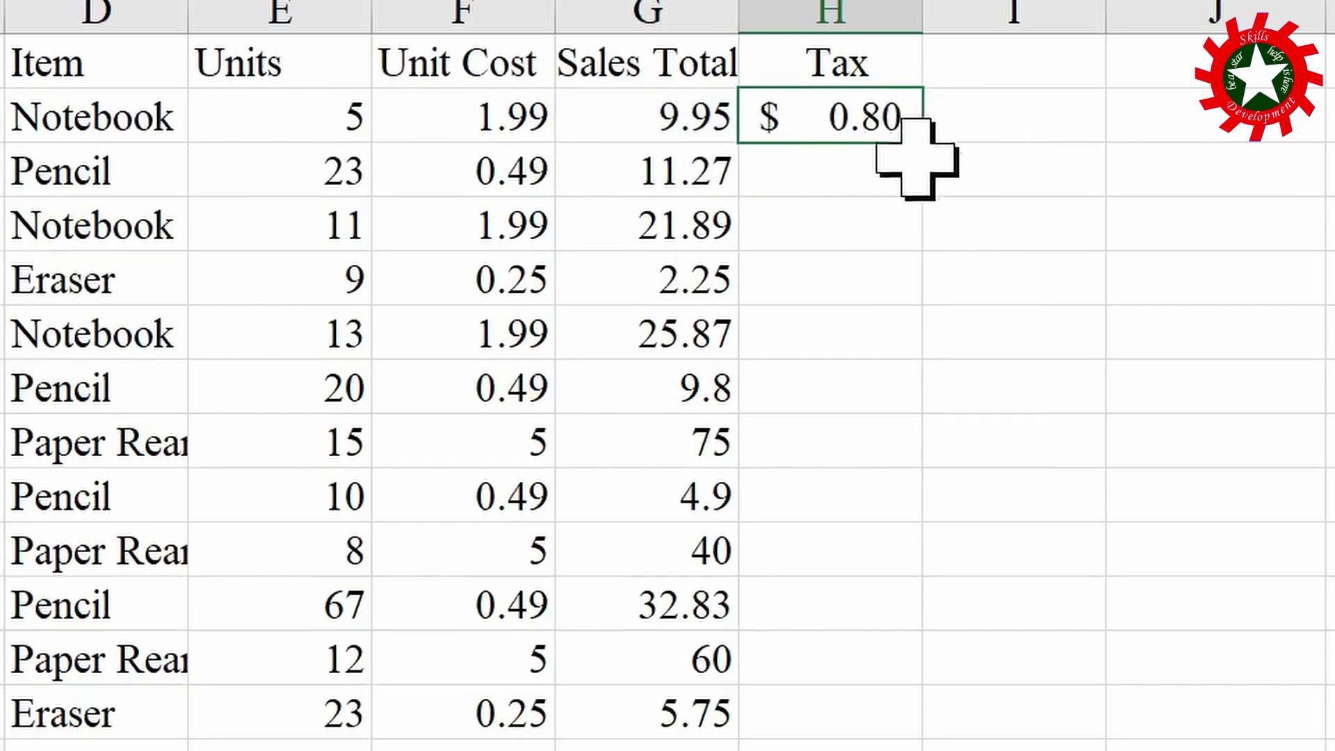
double_click(927, 145)
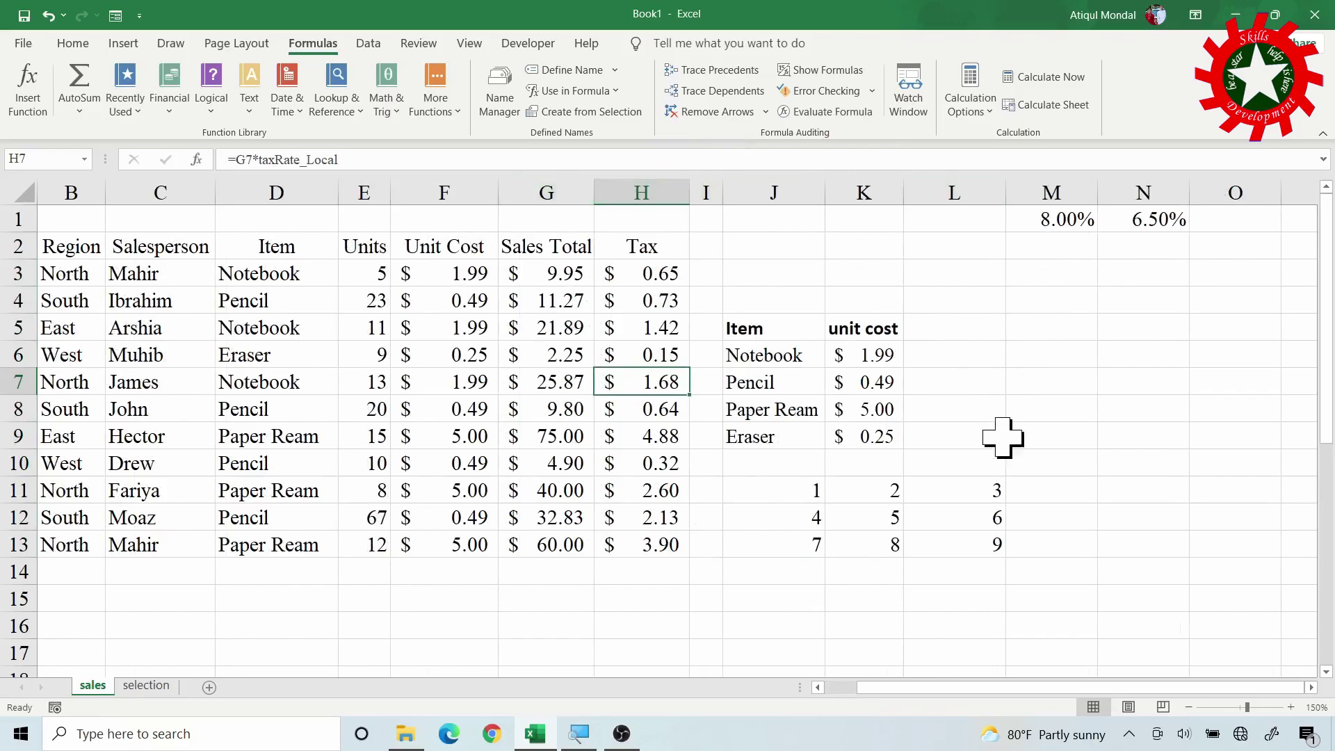
- Define the workbook-wide name Sequence for the number block J11:L13
drag(801, 479, 980, 534)
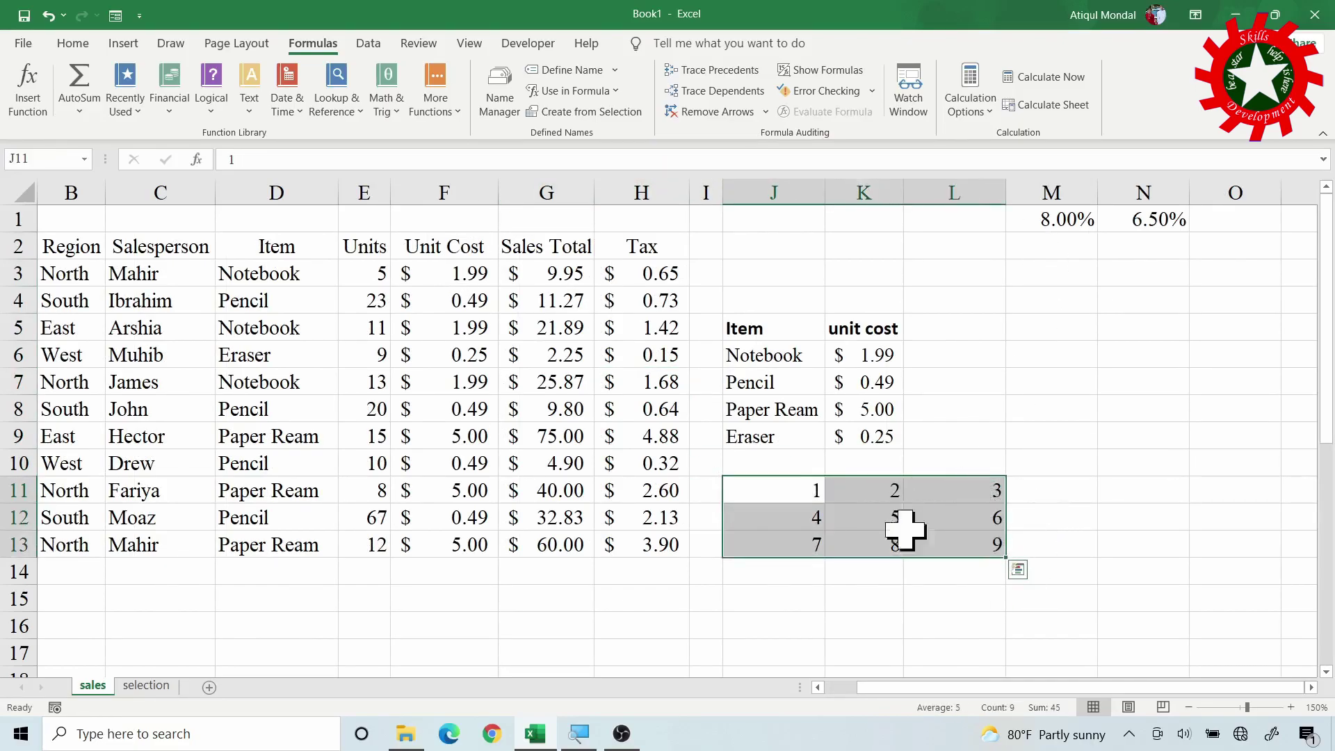
click(571, 70)
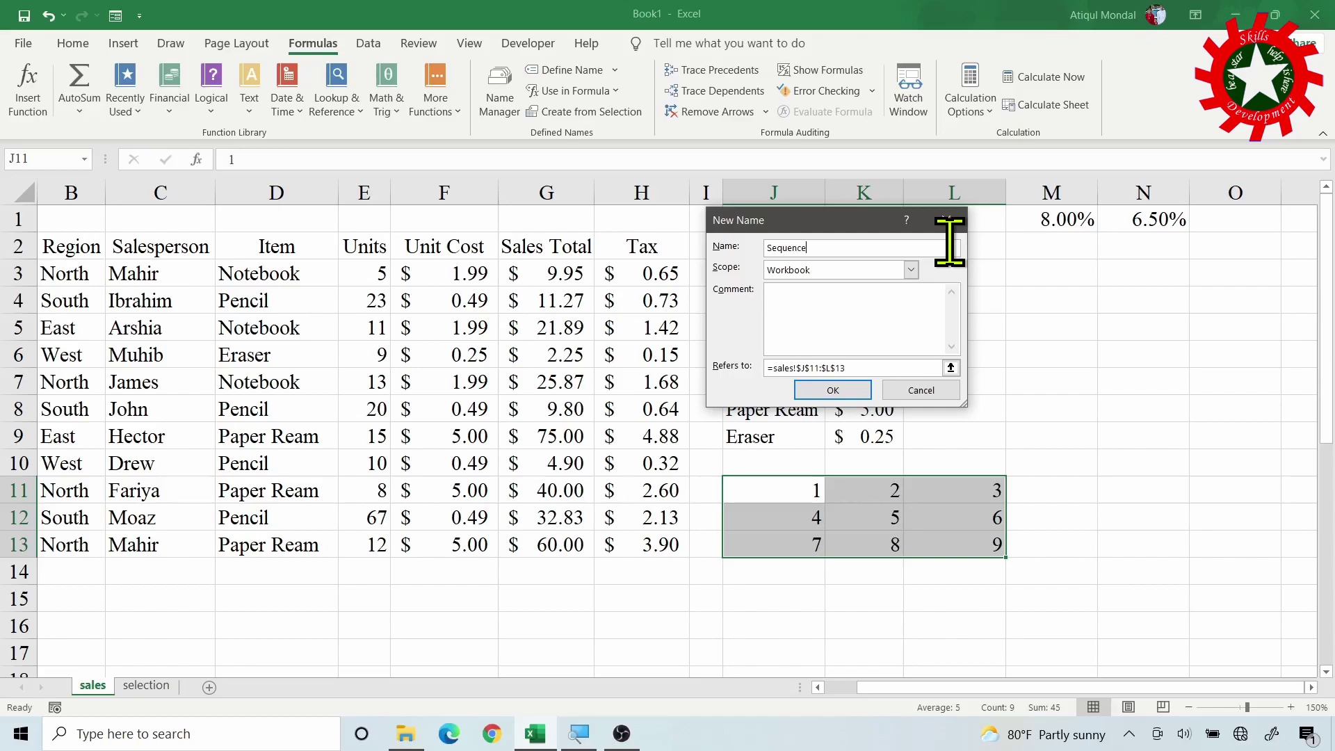
key(Return)
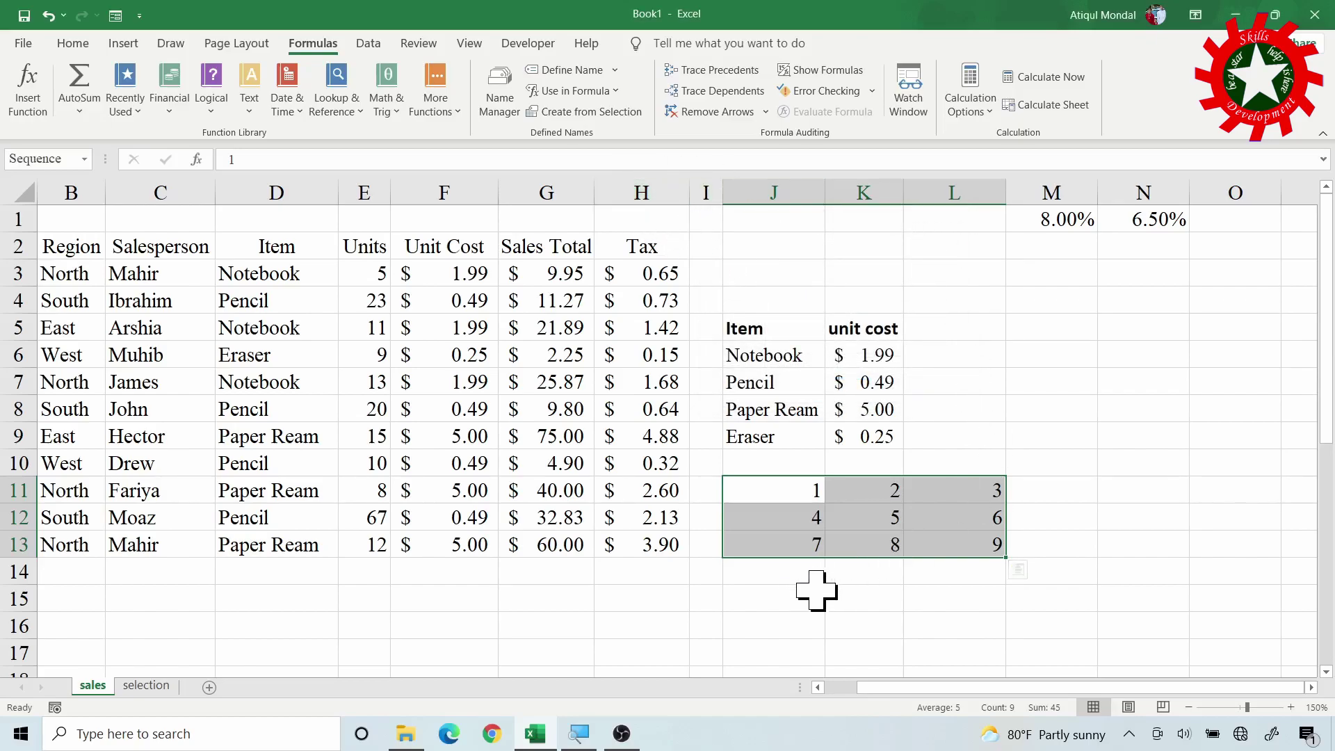
- Start a formula in cell M9 that refers to the named range, =Sequence
click(1062, 487)
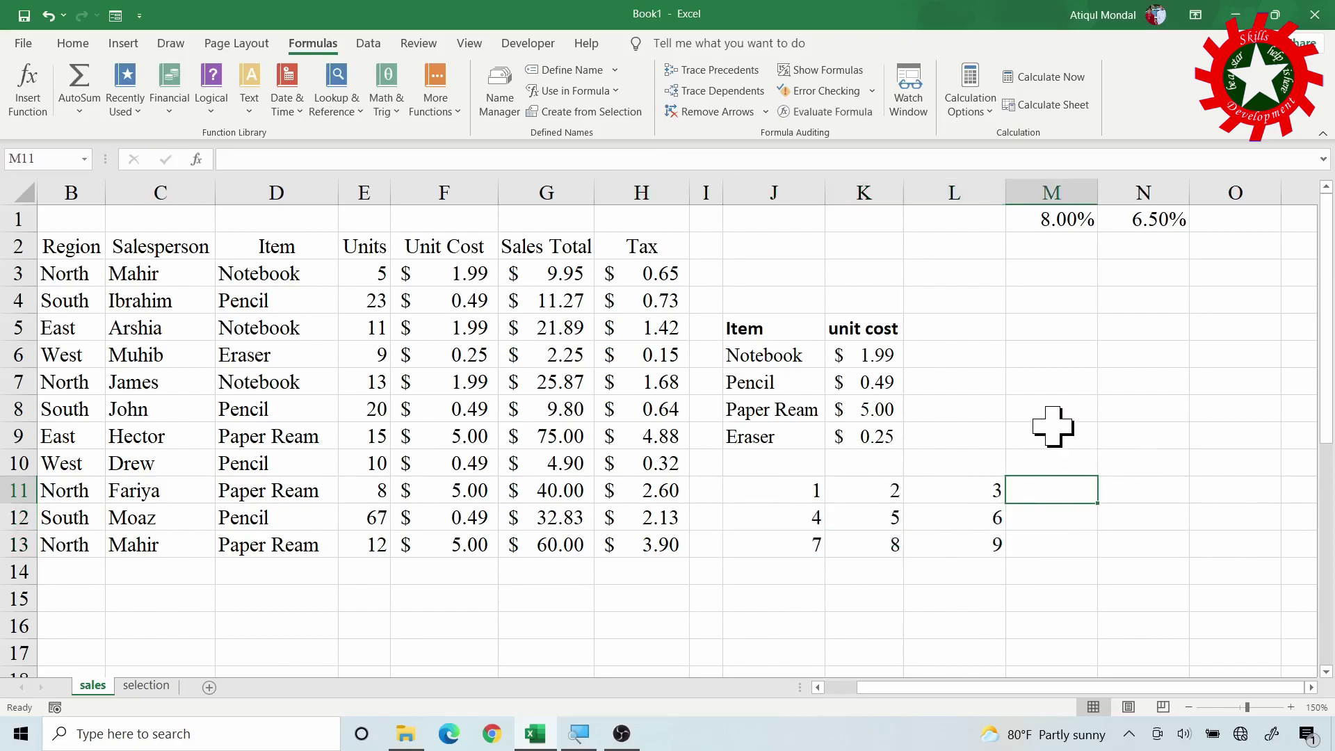
text(=)
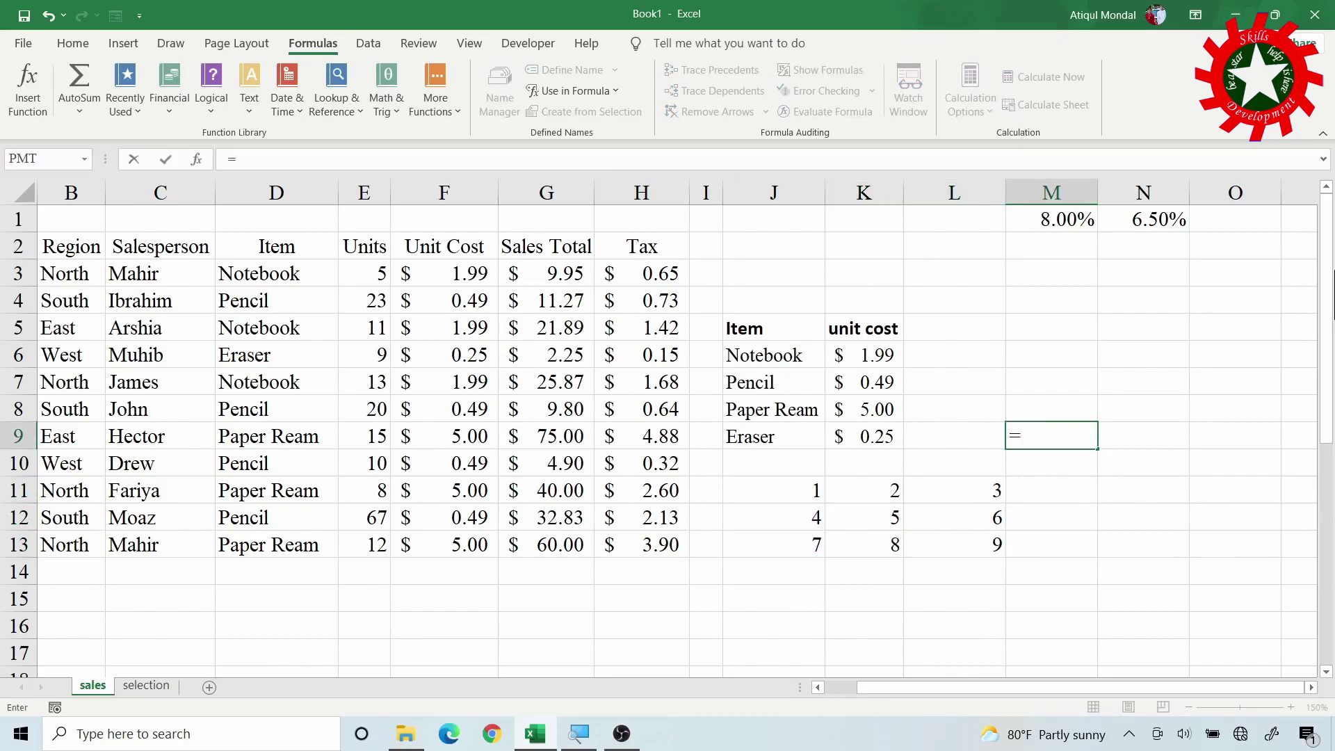
text(seq)
key(BackSpace)
text(equ)
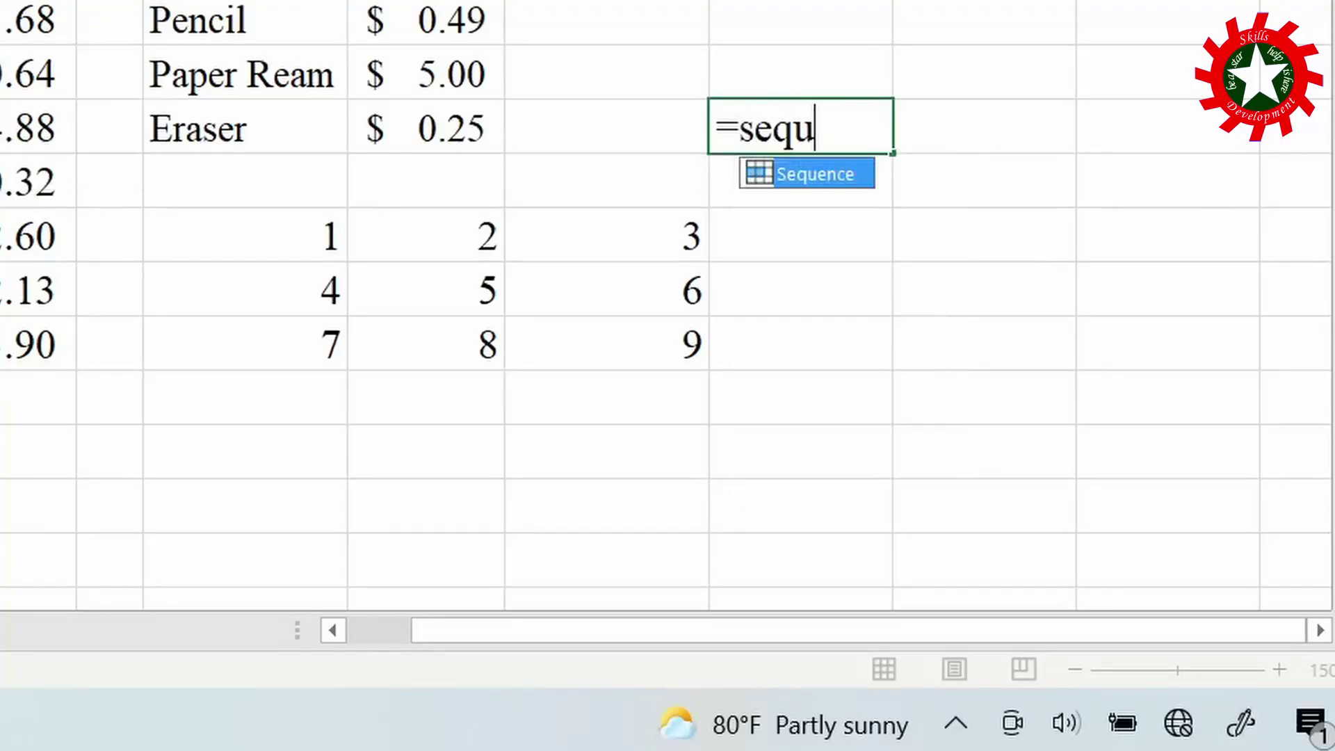
key(Tab)
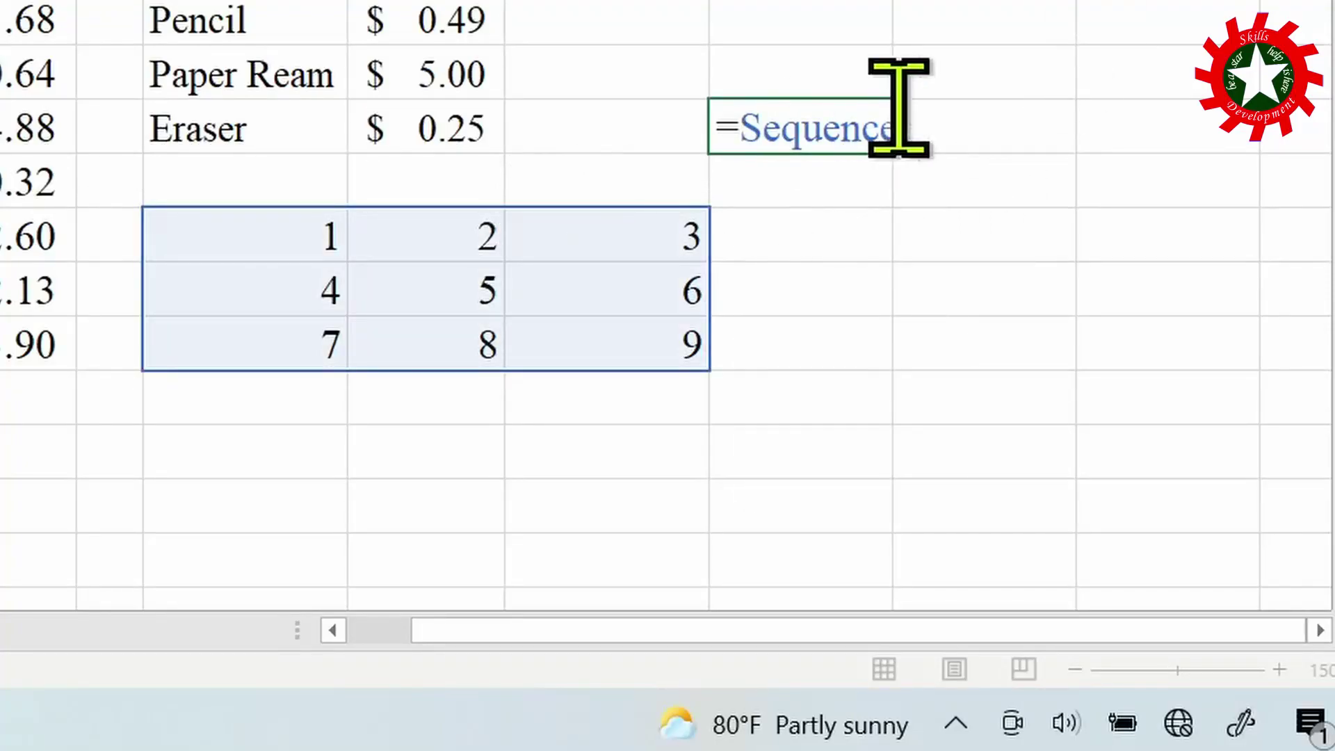
- Rewrite the formula in M9 as =SUM(Sequence) and select the number block it adds up
key(BackSpace)
key(BackSpace)
key(BackSpace)
key(BackSpace)
key(BackSpace)
key(BackSpace)
key(BackSpace)
key(BackSpace)
text(sum)
key(Tab)
text(seq)
key(Tab)
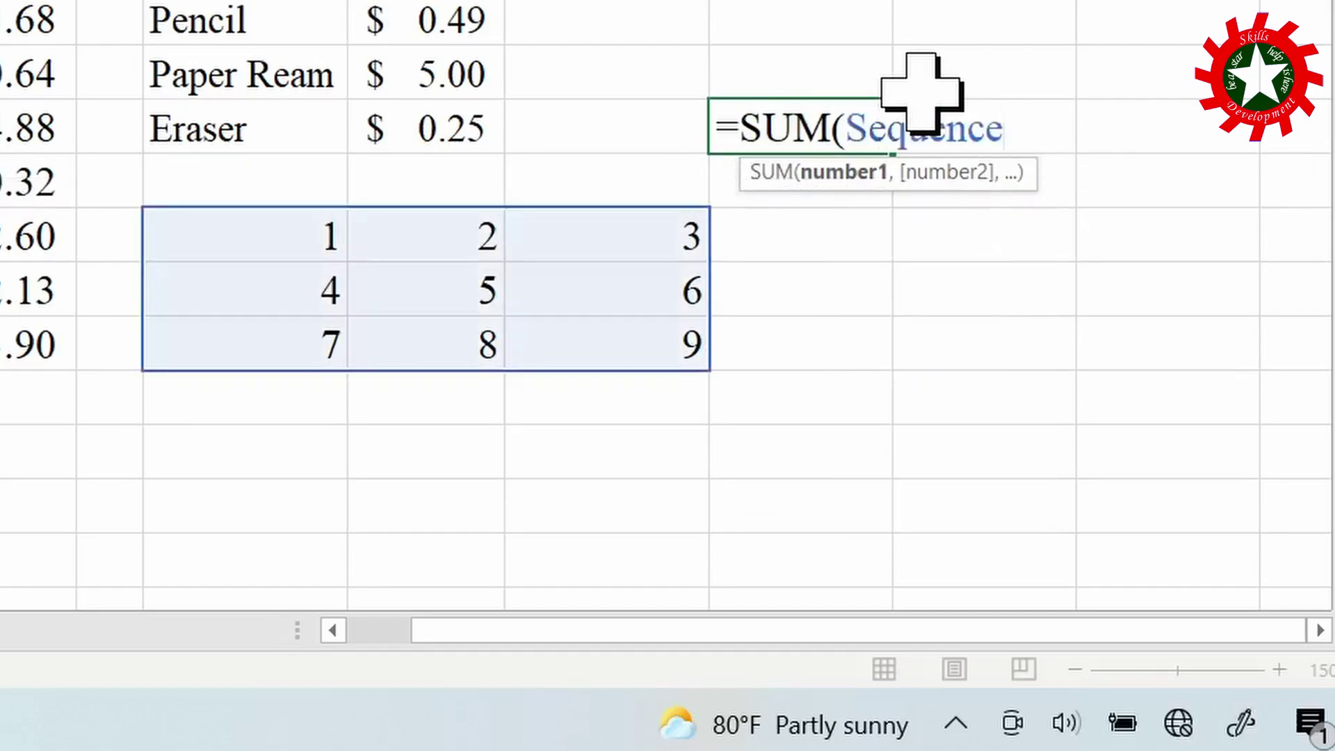
text())
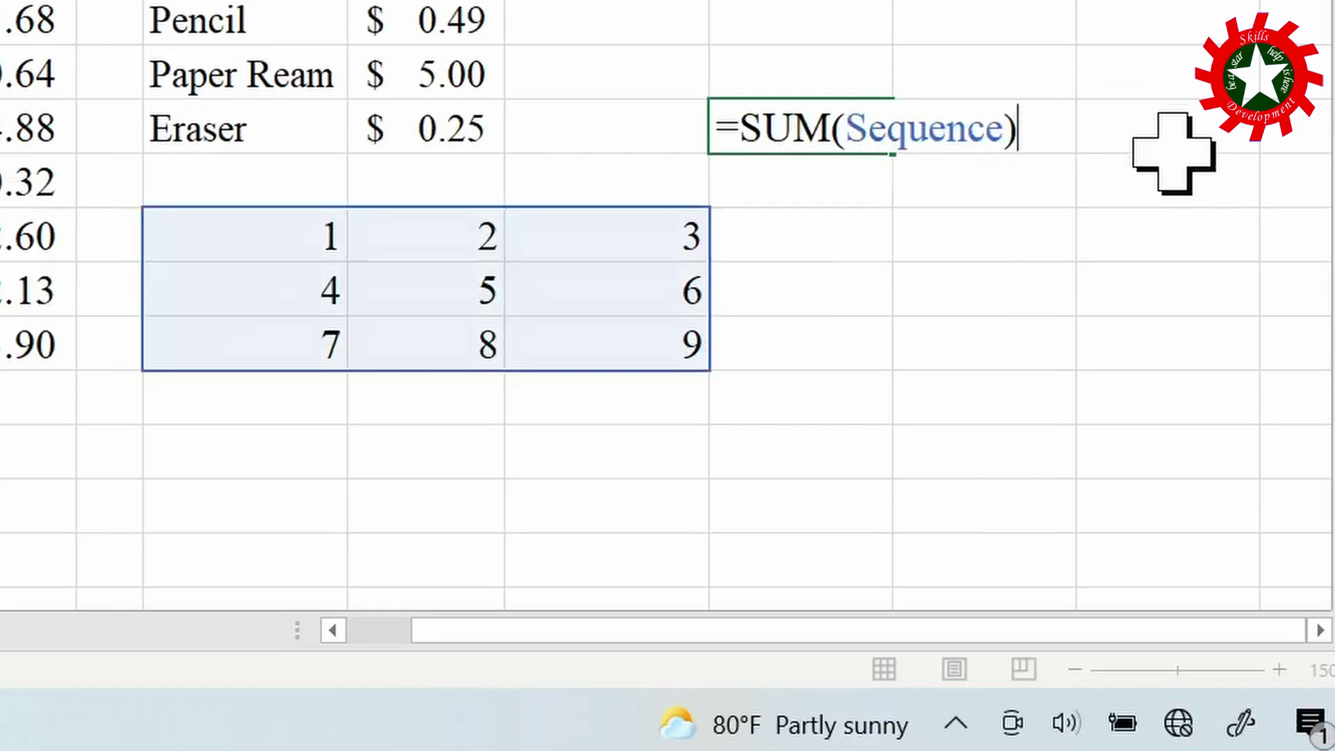
key(Return)
drag(297, 244, 690, 344)
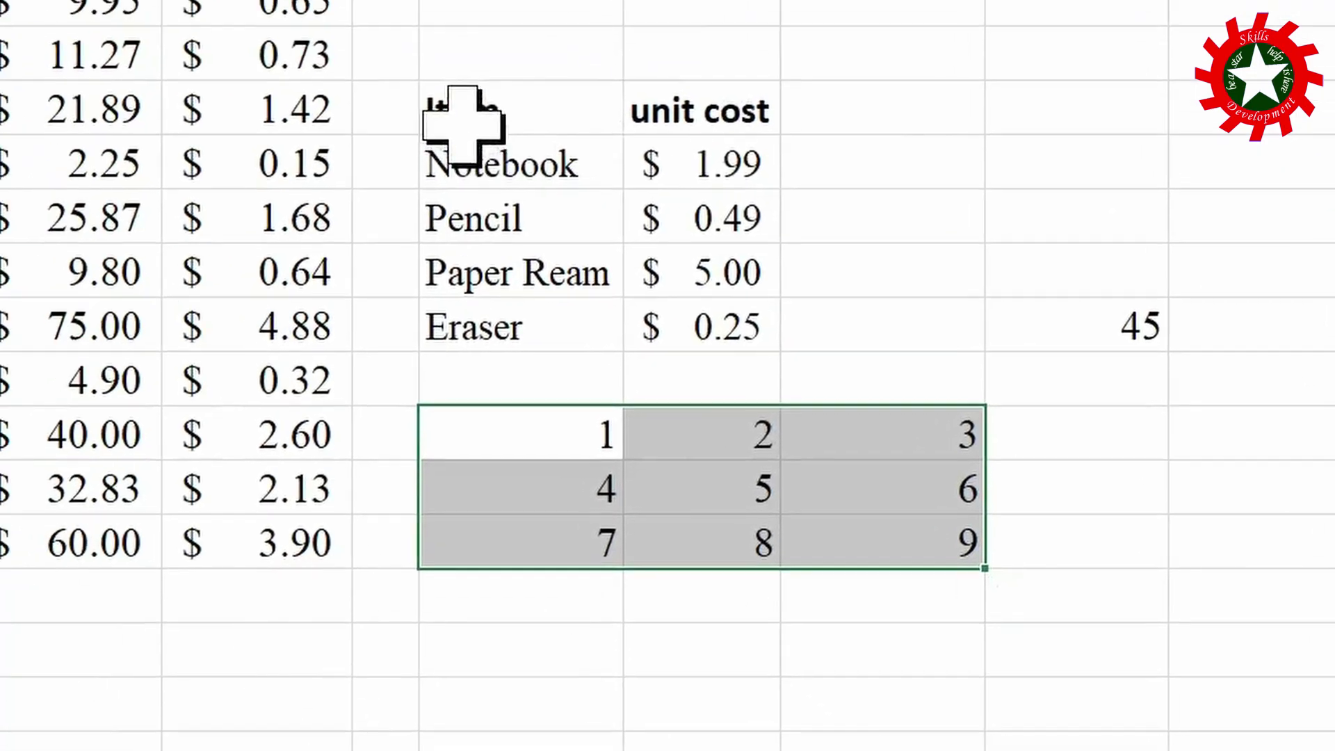
- Name the item and unit cost table J5:K9 itemCost
mouse_move(462, 126)
mouse_down()
mouse_move(834, 379)
mouse_move(1156, 558)
mouse_move(1150, 678)
mouse_up()
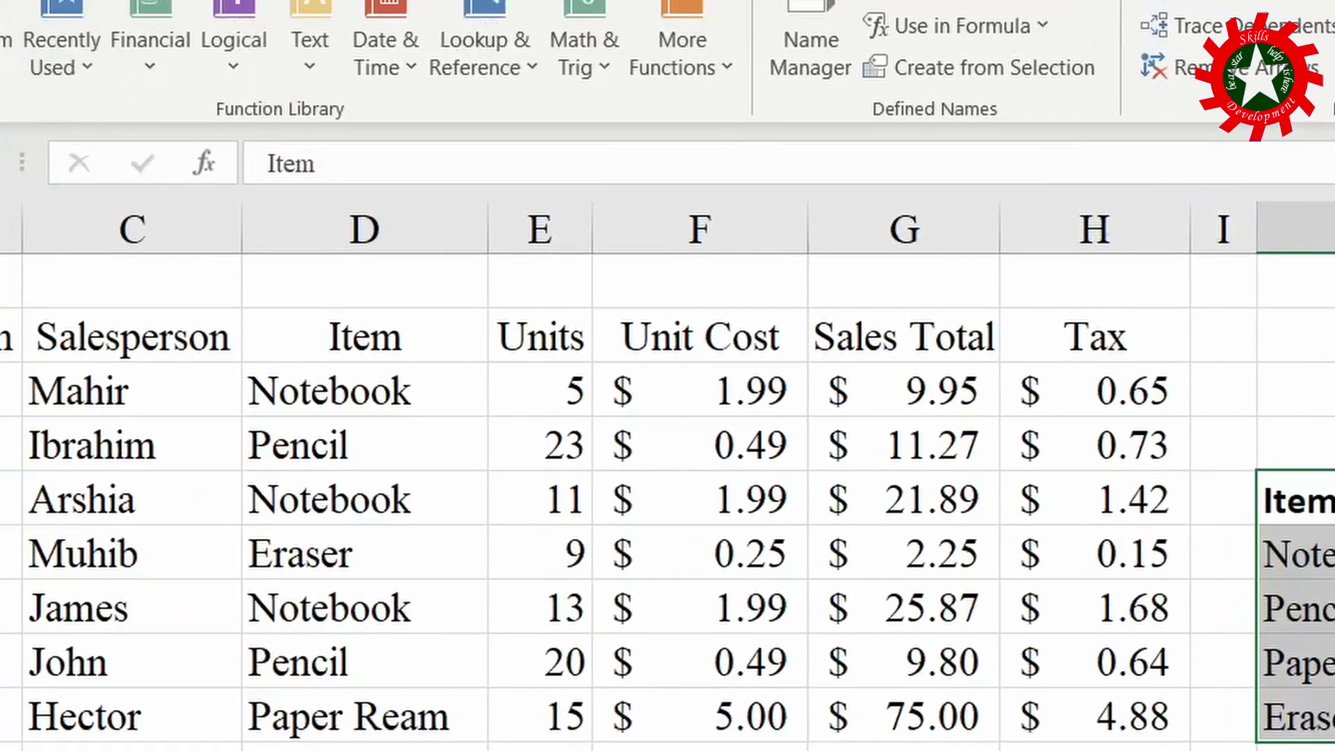
click(139, 168)
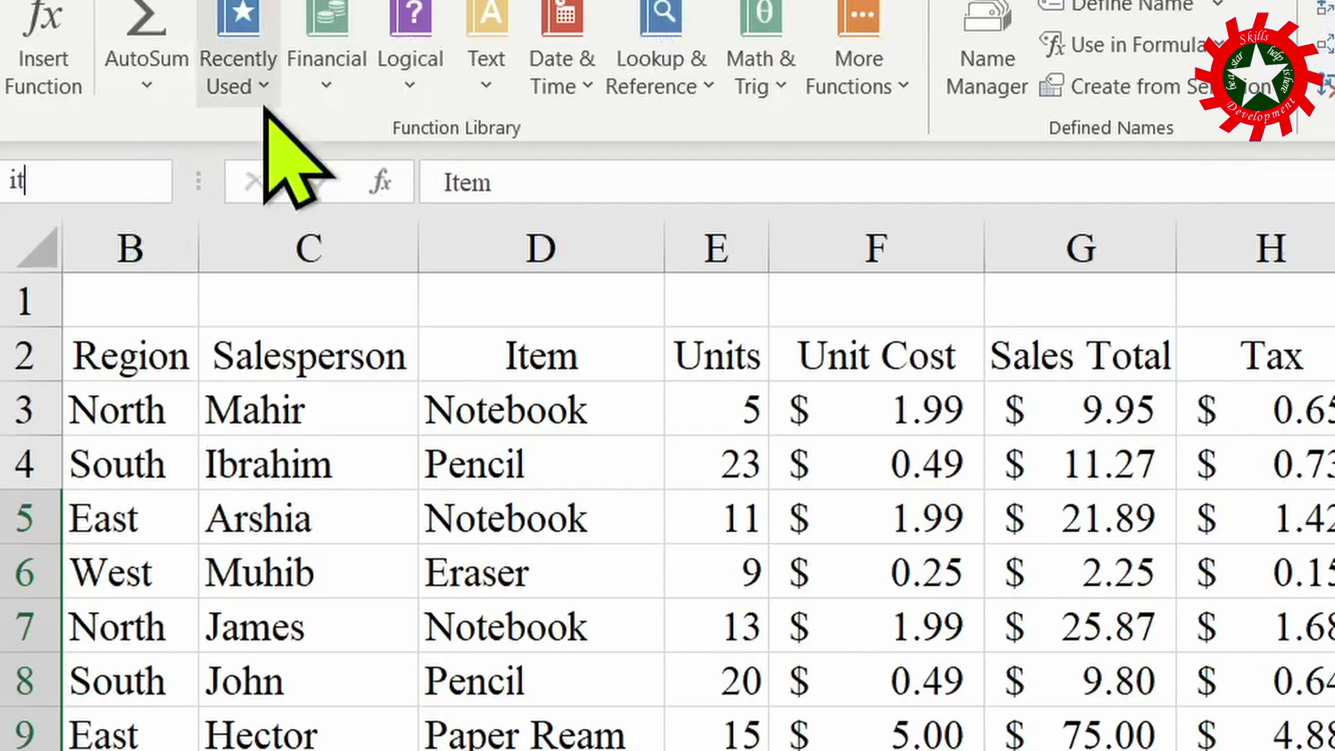
key(Return)
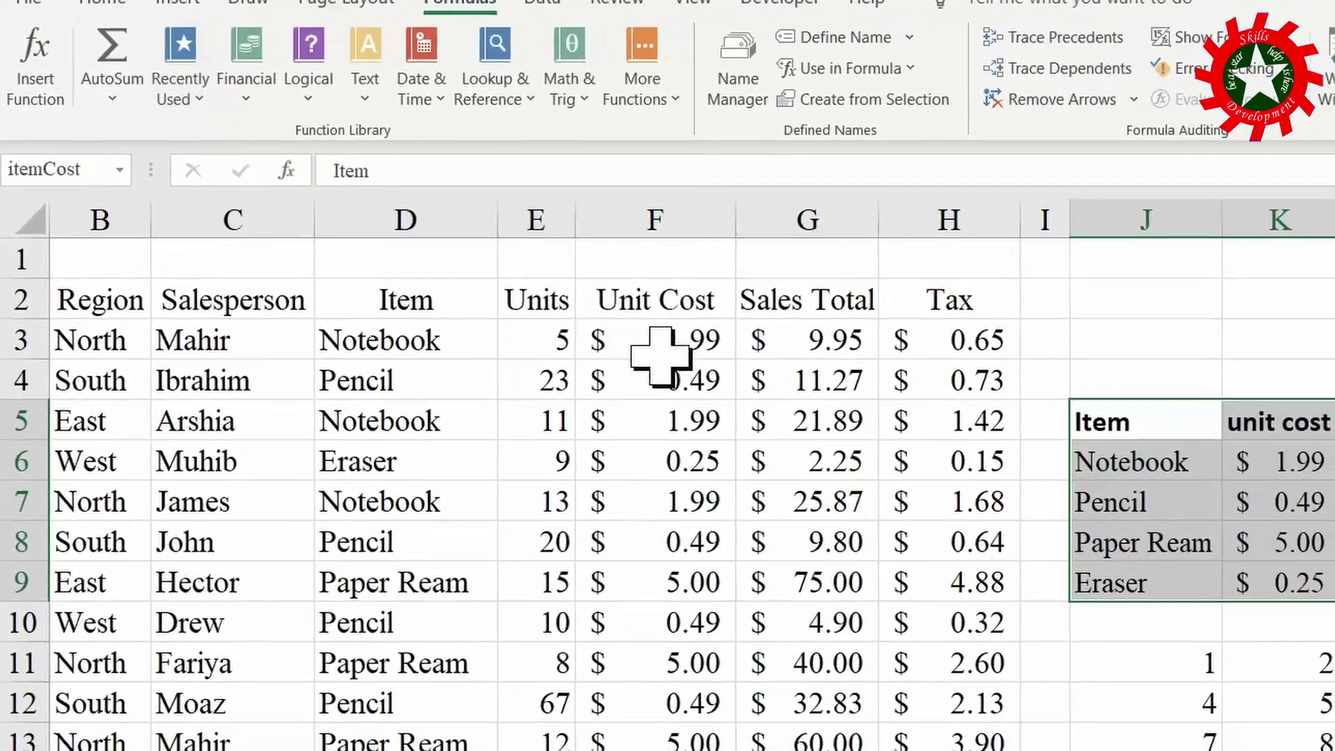
- Check the existing VLOOKUP formula in F3 and clear the Unit Cost cells F3:F13
click(886, 403)
double_click(588, 314)
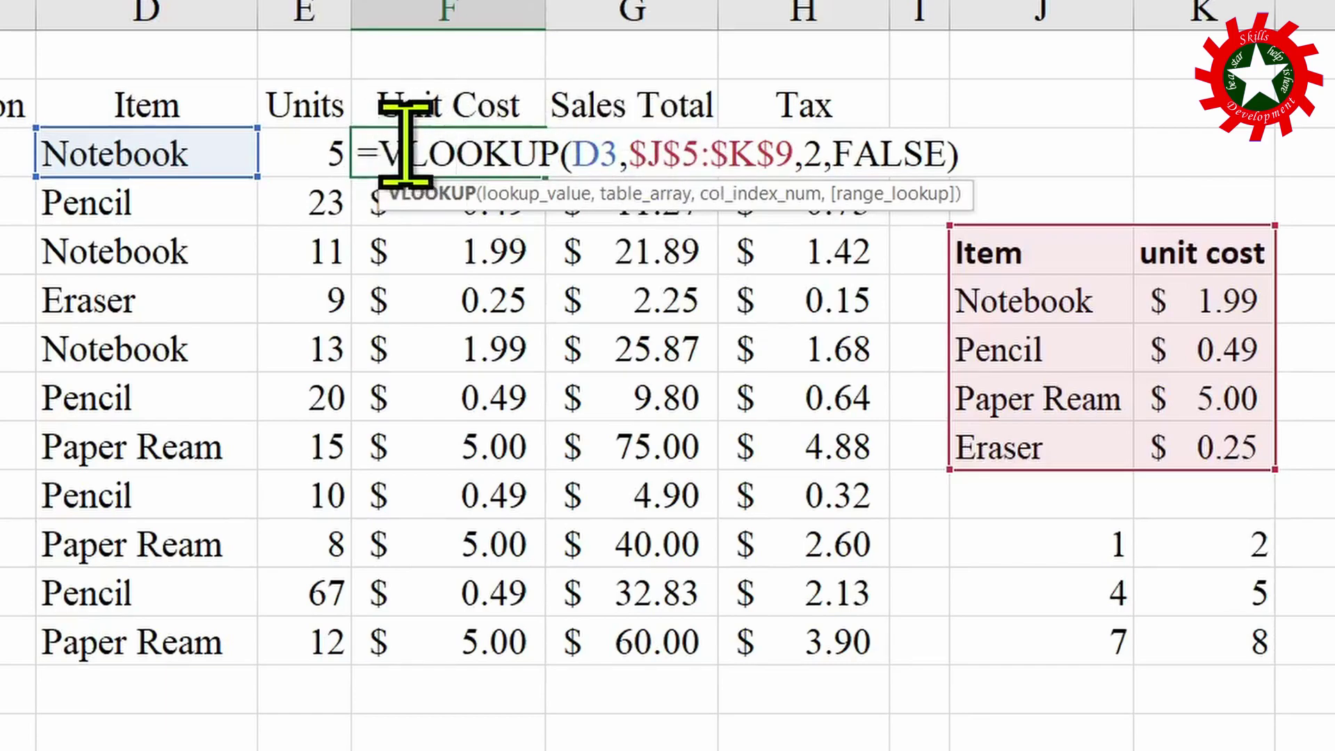
key(ctrl+Return)
drag(417, 149, 473, 638)
key(Delete)
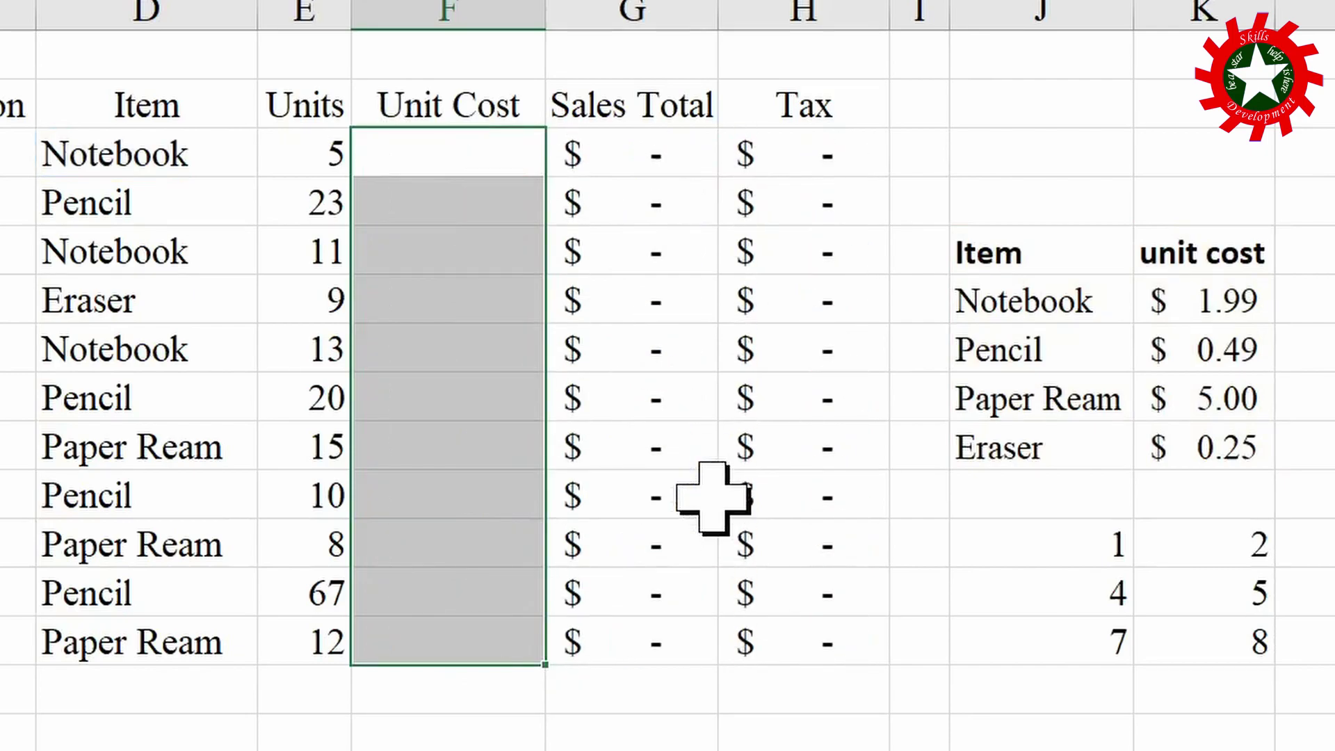
- Start a VLOOKUP formula in F3 with D3 as the lookup value and the table J5:K9 as the table array
click(411, 164)
text(=vl)
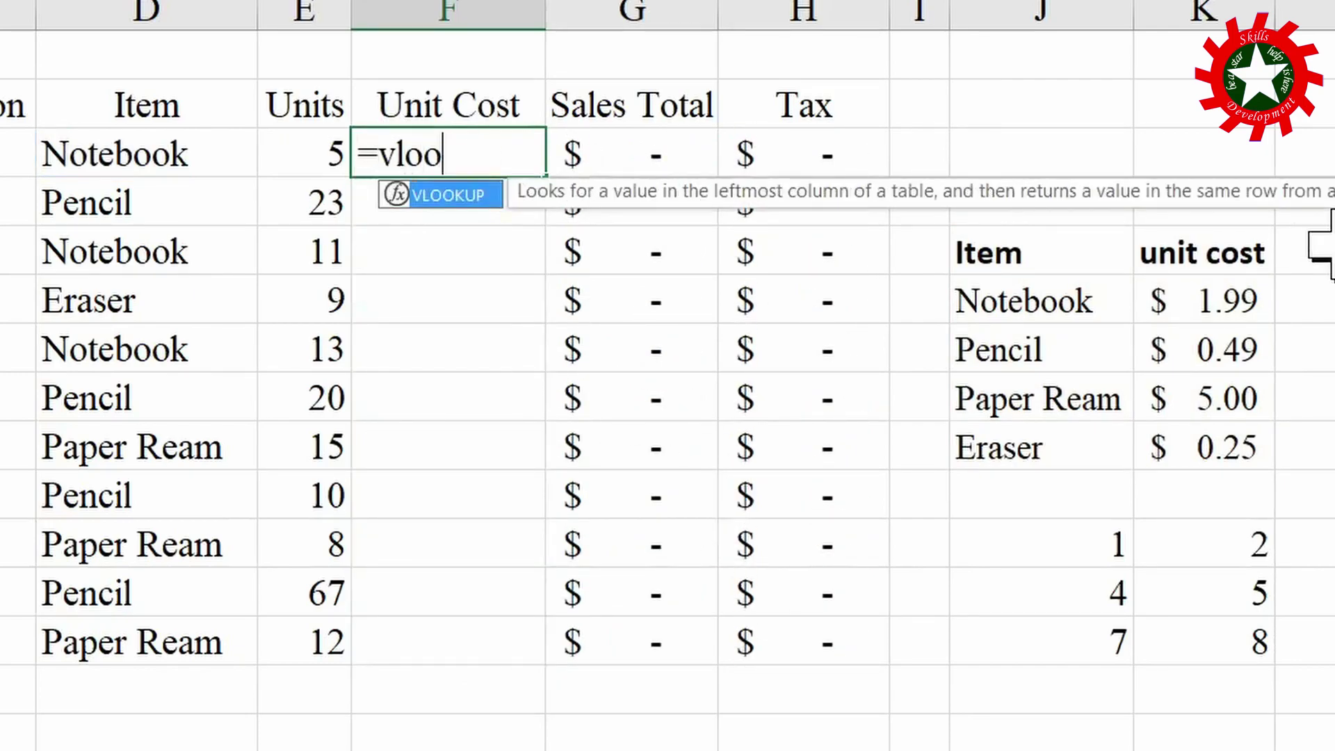
text(oo)
key(Tab)
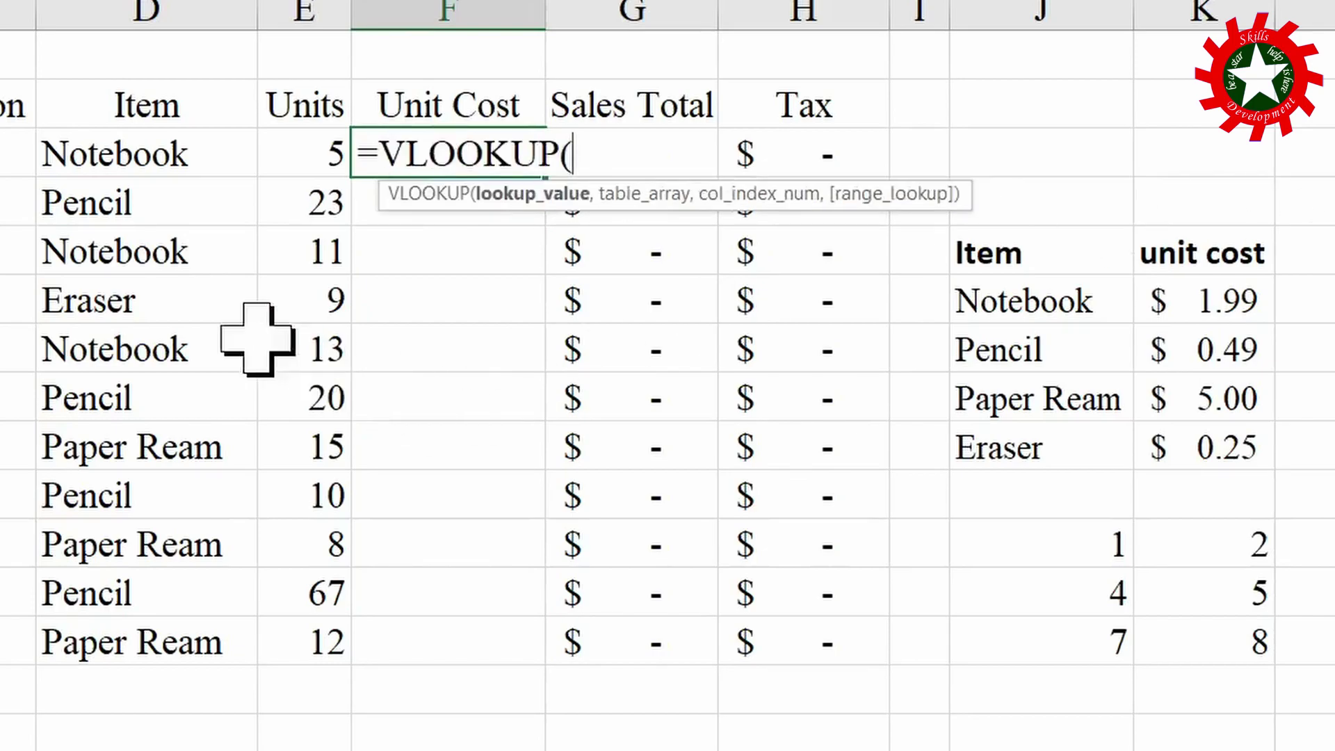
click(119, 153)
text(,)
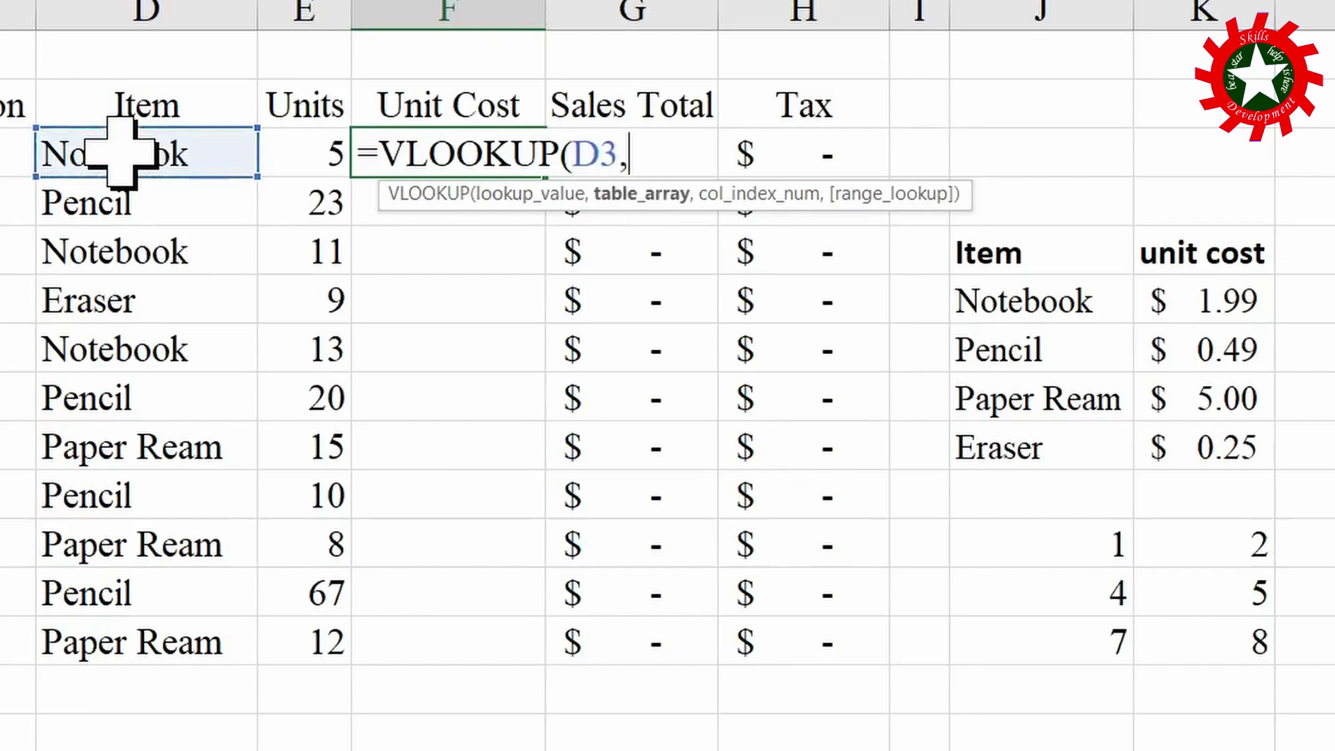
drag(1004, 254, 1190, 443)
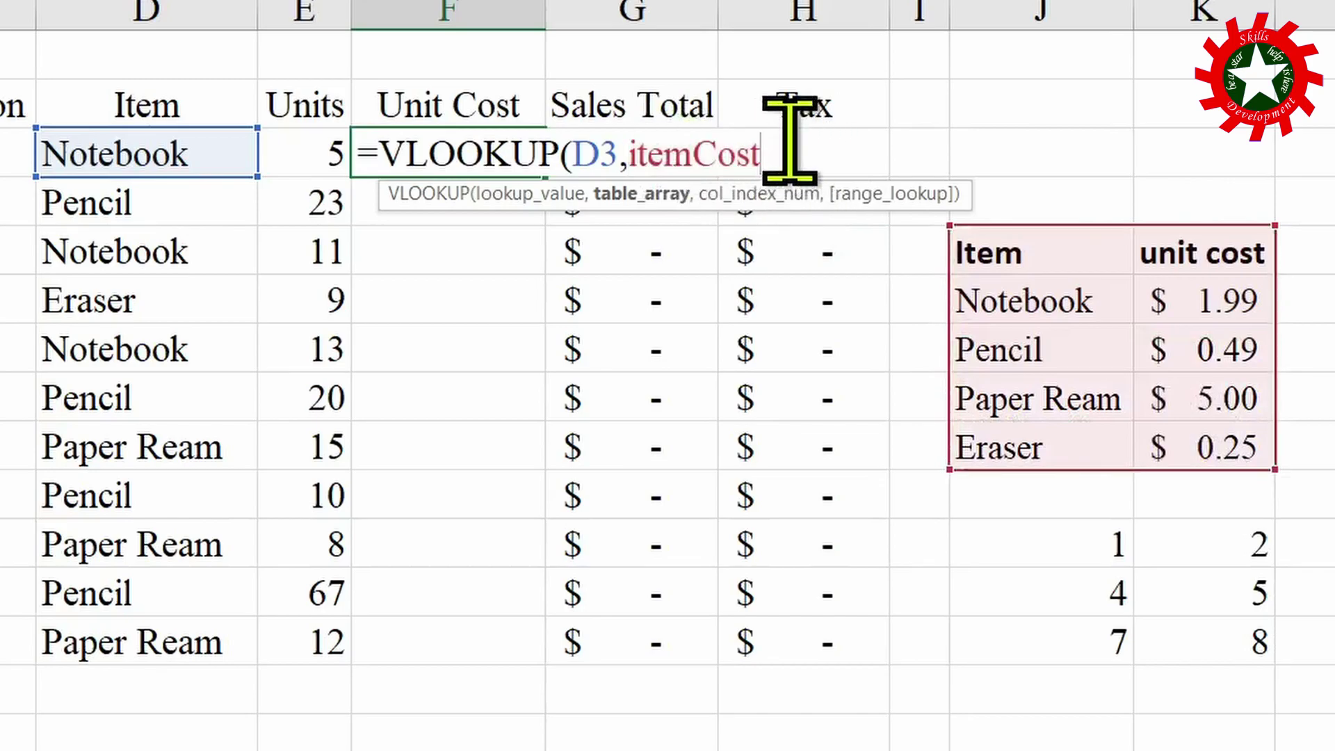
- Delete the table array argument of the VLOOKUP formula and re-enter it by its name, itemCost
key(BackSpace)
key(BackSpace)
key(BackSpace)
key(BackSpace)
key(BackSpace)
key(BackSpace)
key(BackSpace)
key(BackSpace)
text(item)
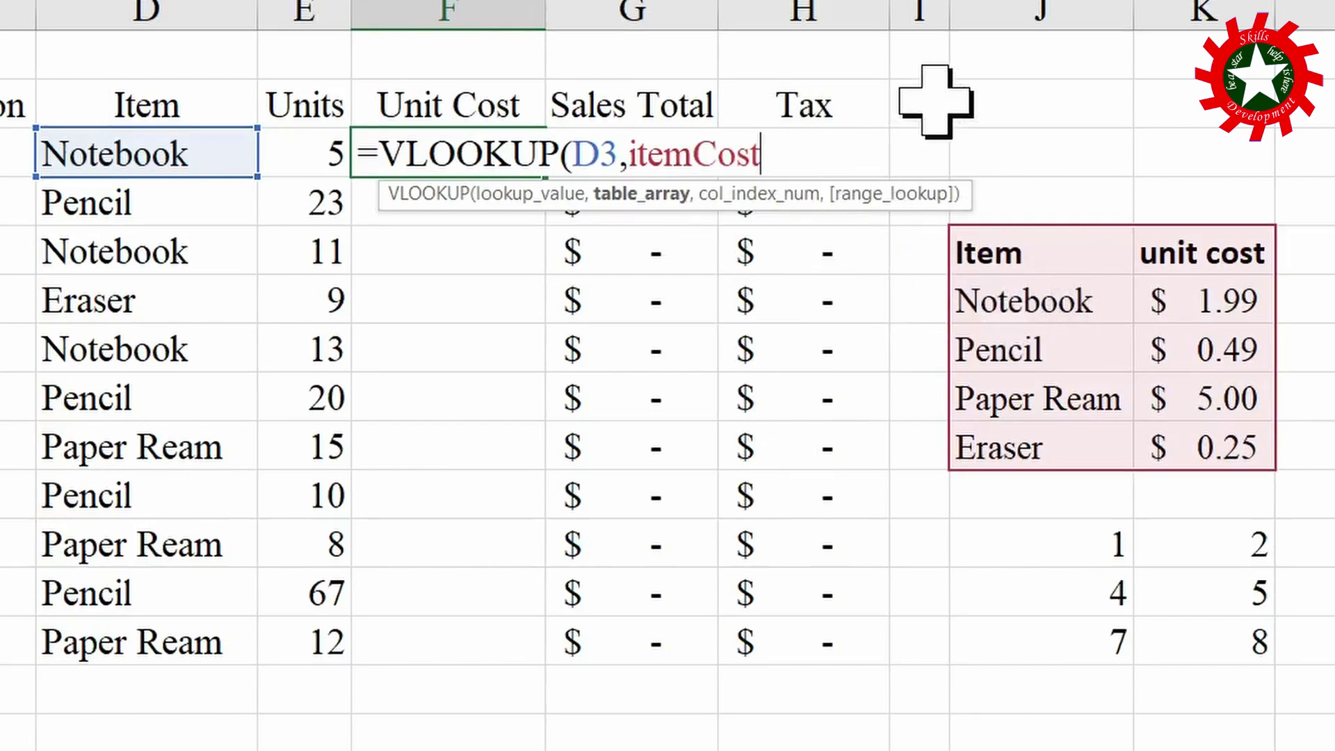
- Complete the formula as =VLOOKUP(D3,itemCost,2,0) and fill it down the Unit Cost column to F13
text(,2,0)
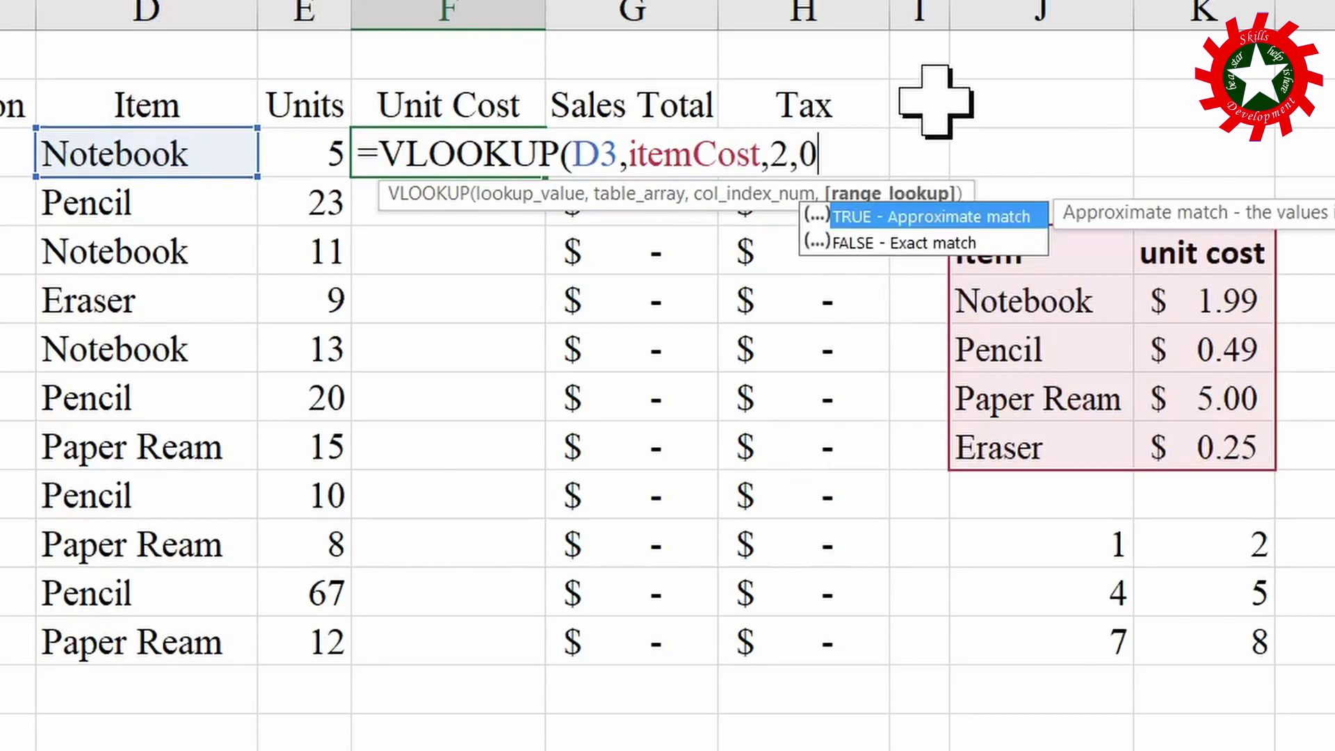
text())
key(Return)
click(464, 154)
double_click(546, 178)
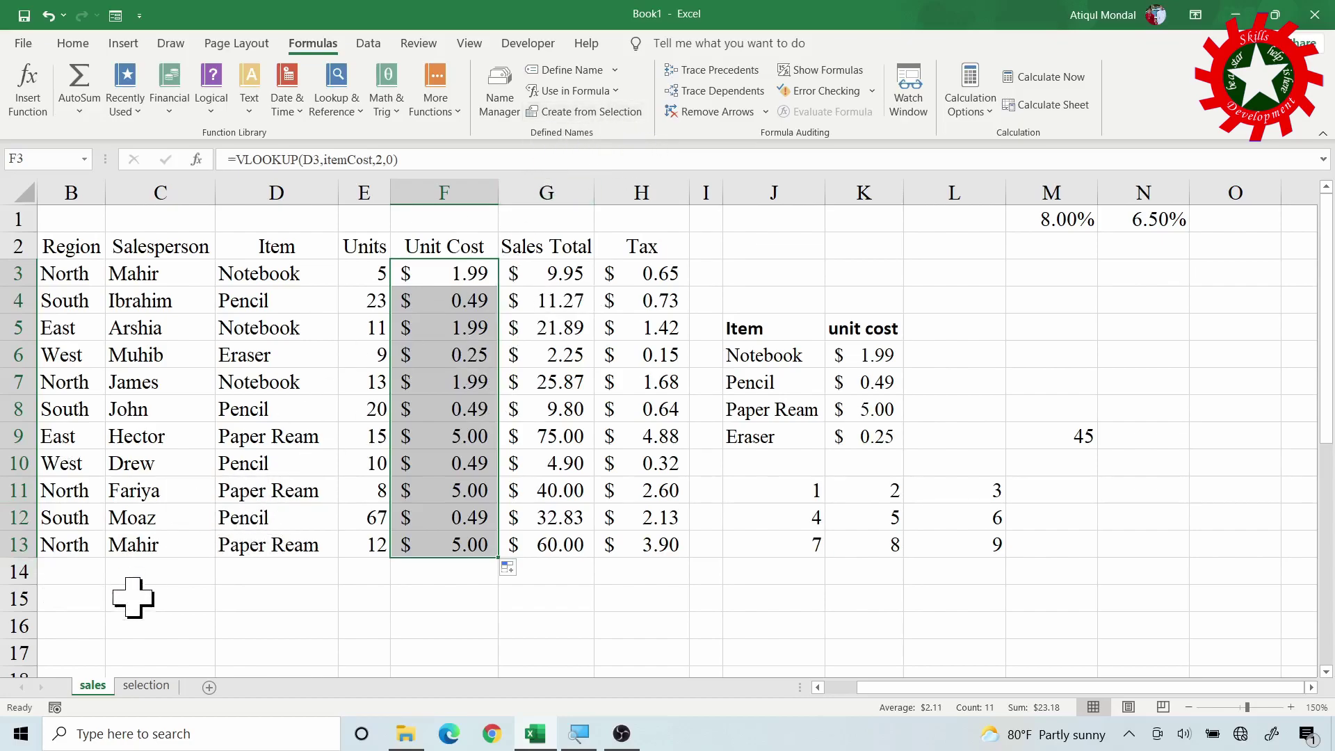
- On the selection sheet, create names for the whole data table A1:H13 from its top row only, without the left column
click(146, 685)
click(317, 345)
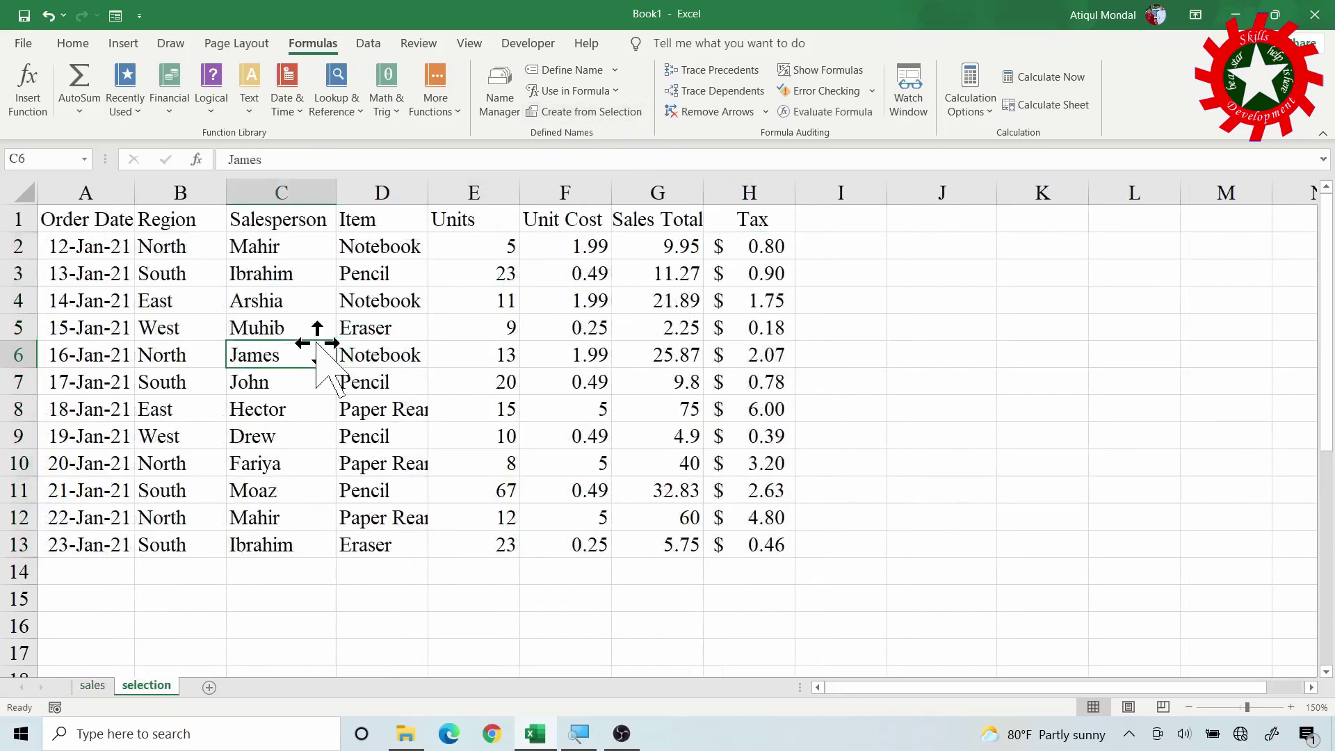
key(ctrl+a)
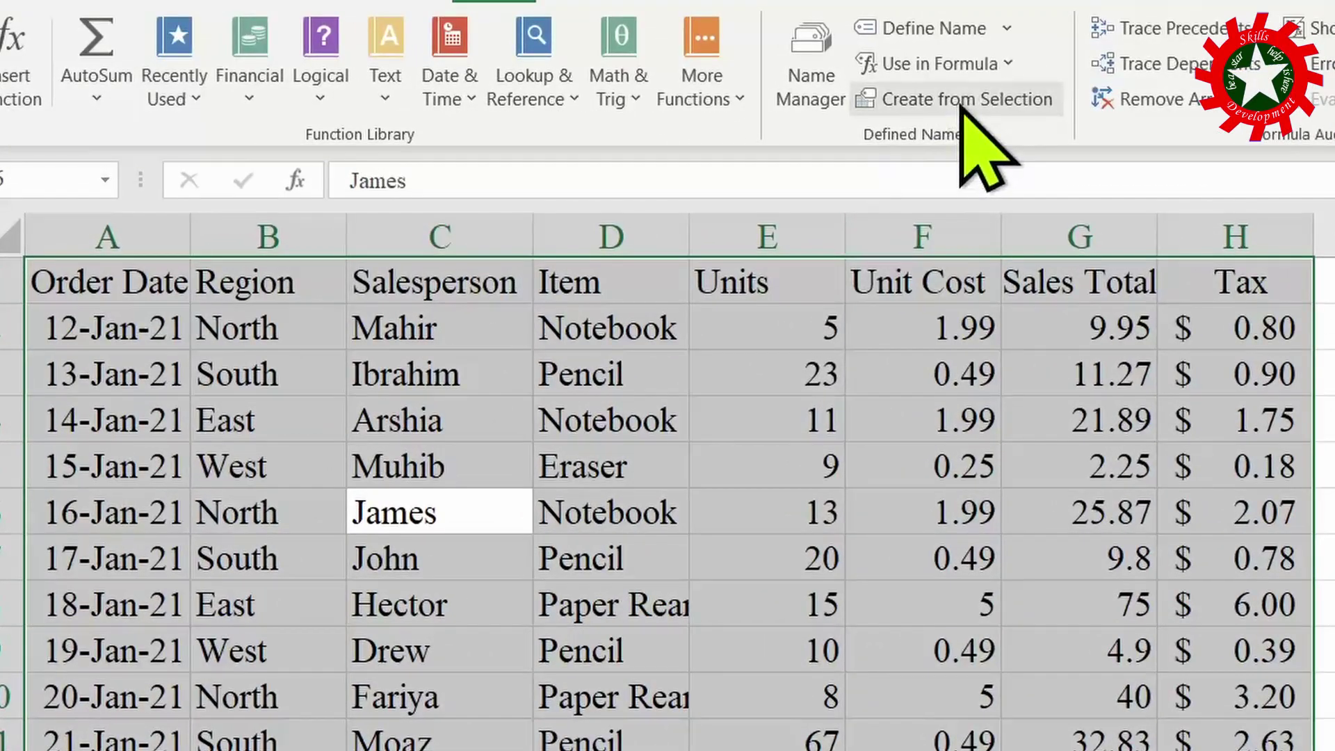
click(591, 111)
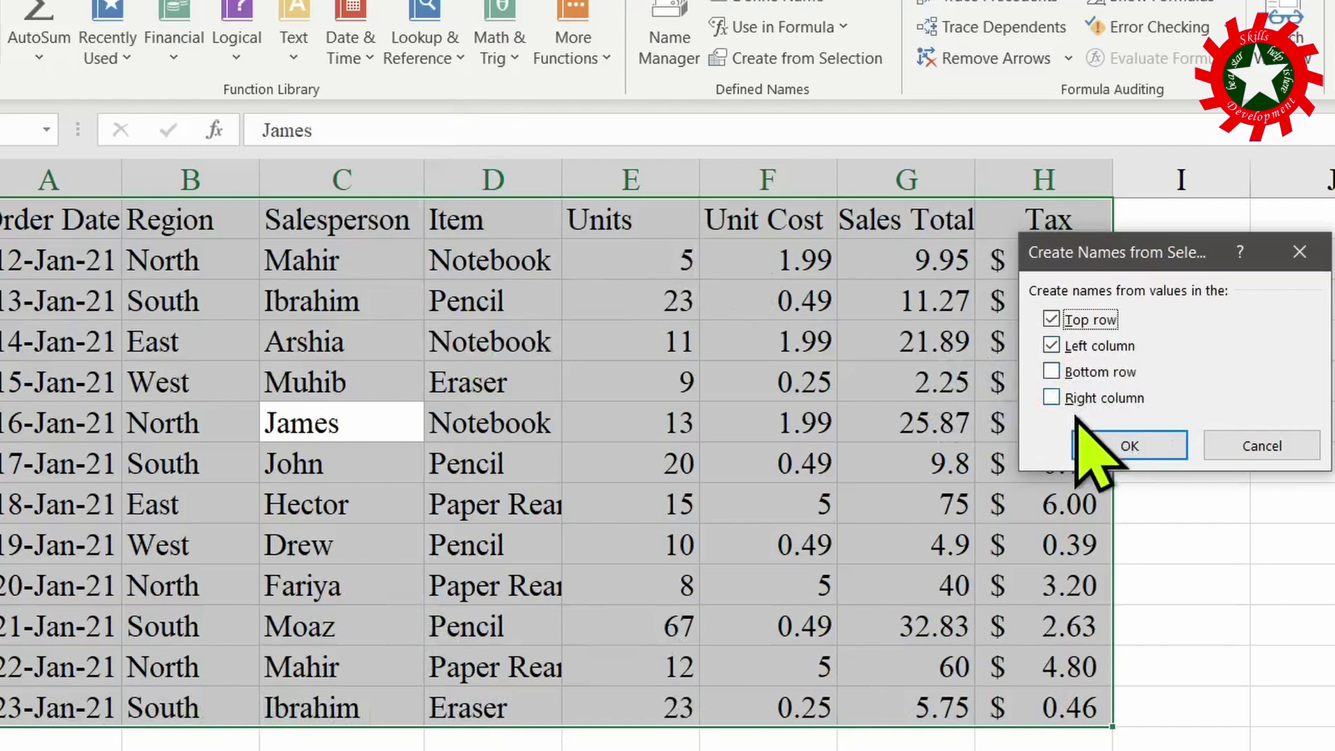
drag(1099, 264, 626, 276)
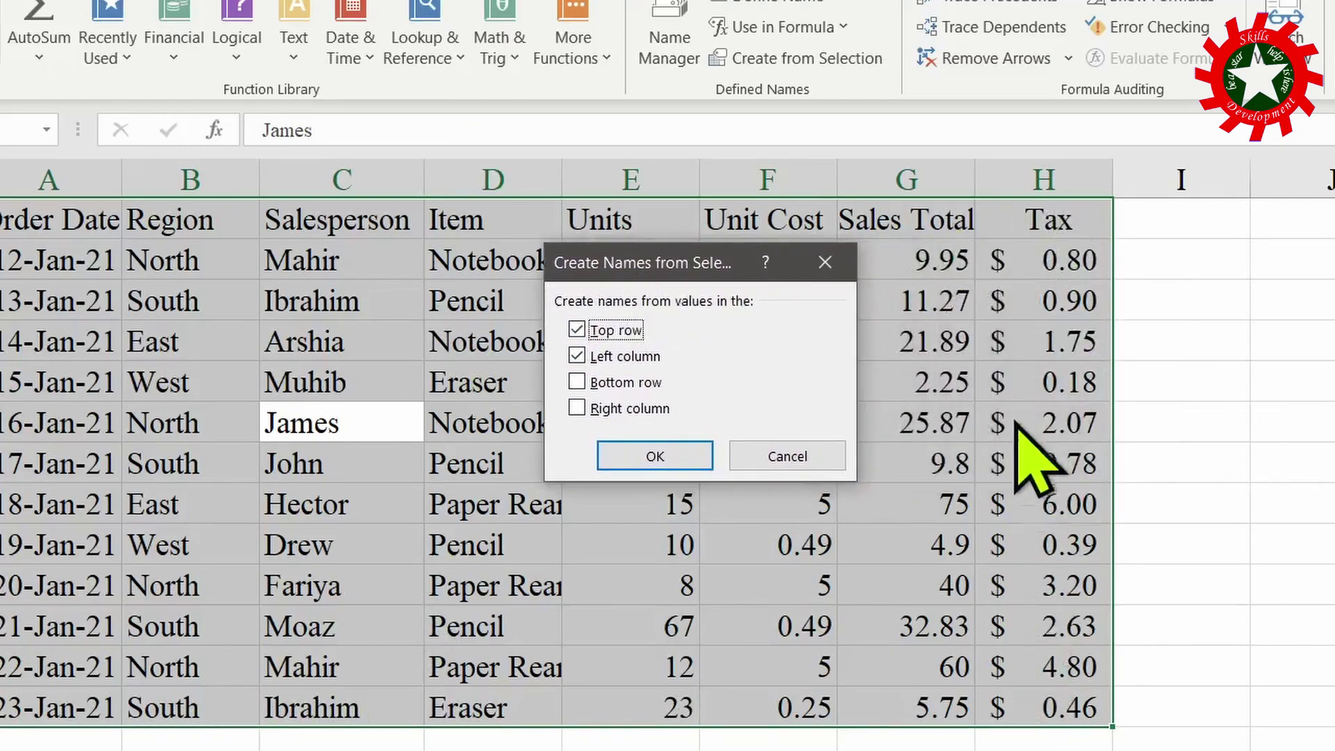
click(576, 356)
click(669, 453)
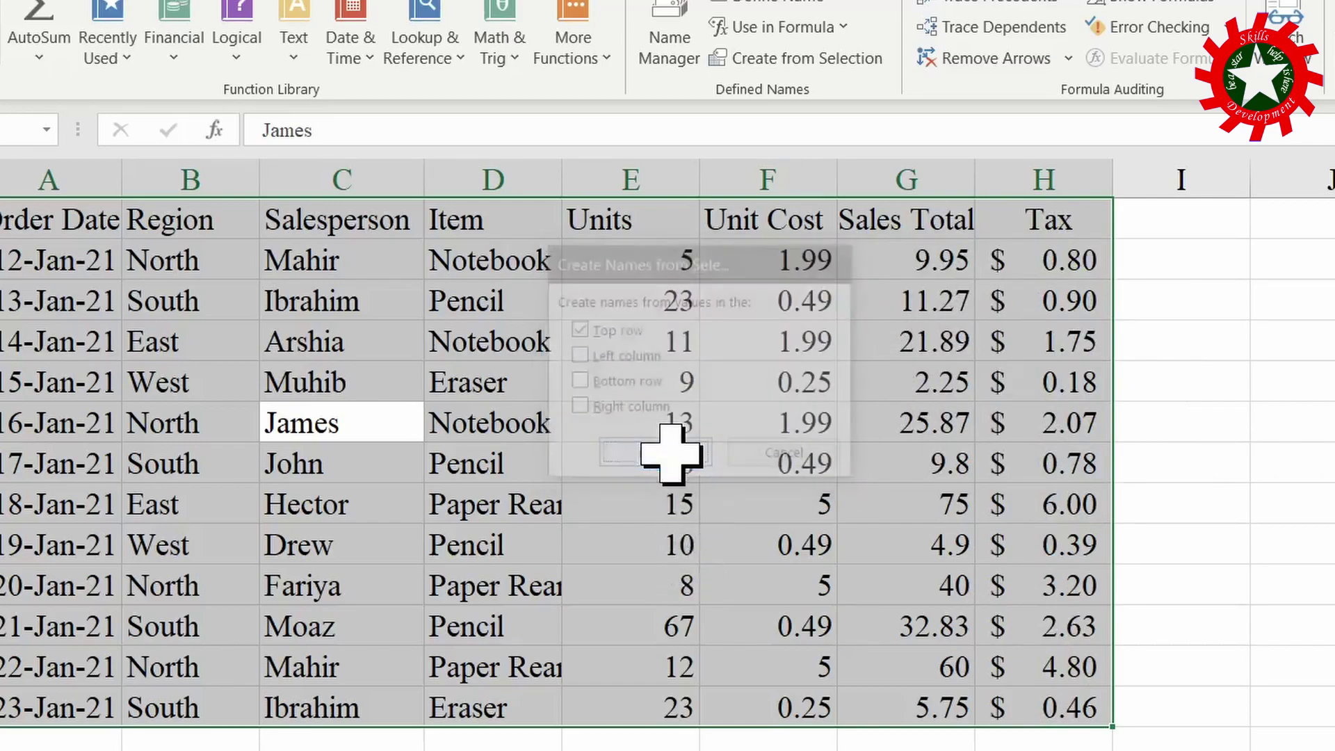
- Review the defined names, their references and scopes in the Name Manager
click(1289, 271)
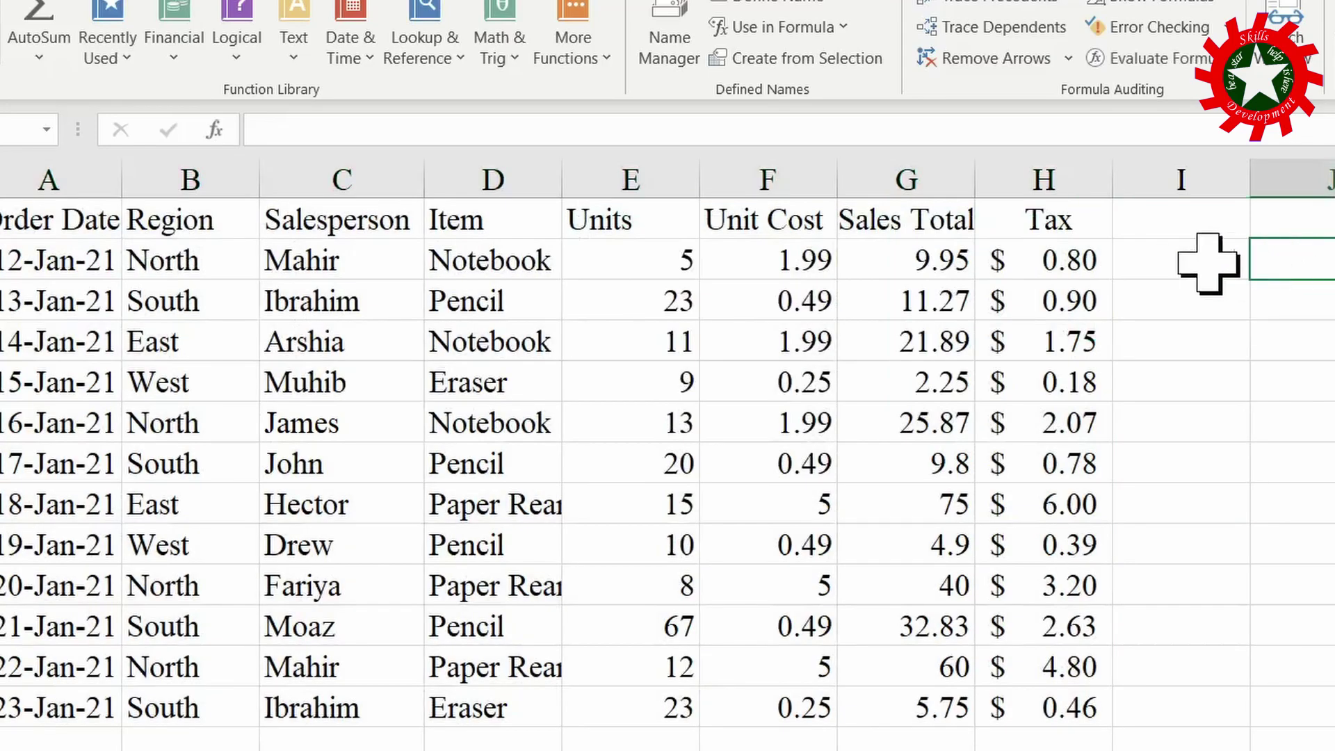
click(669, 47)
drag(545, 82, 1039, 224)
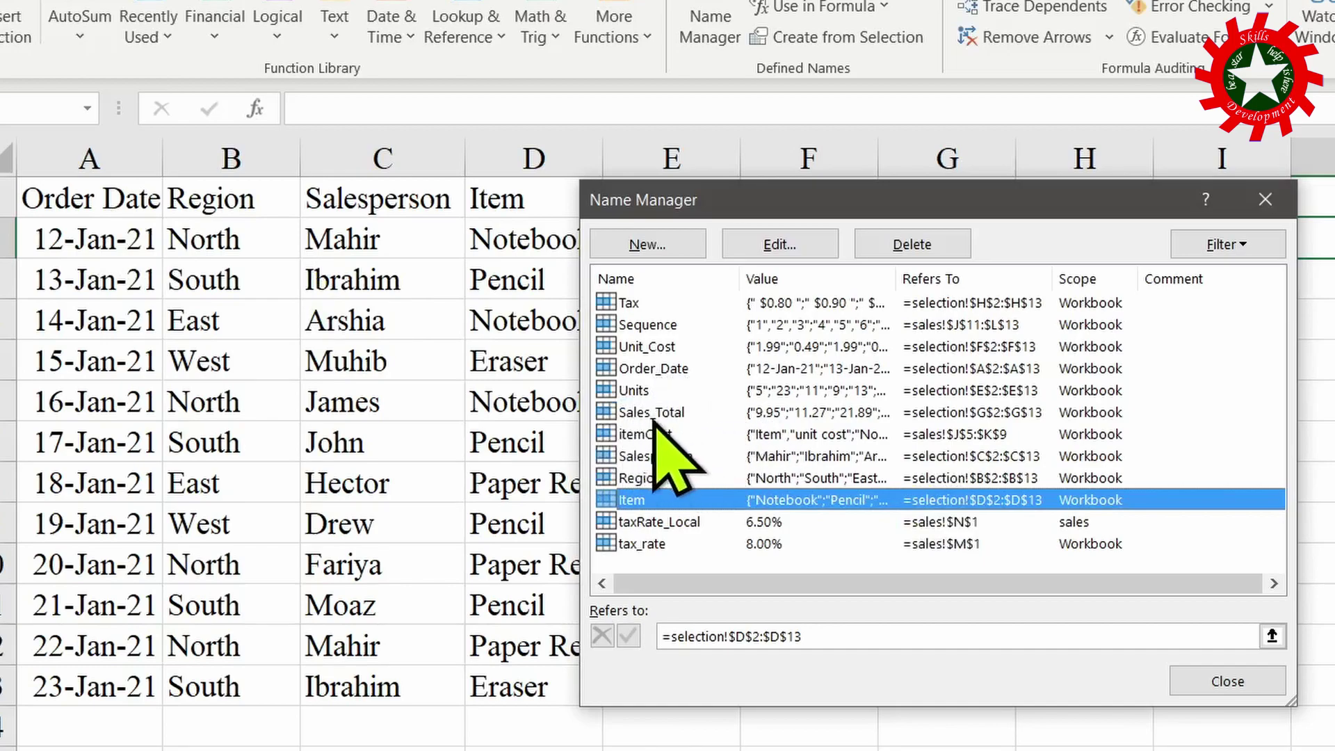
drag(832, 203, 931, 321)
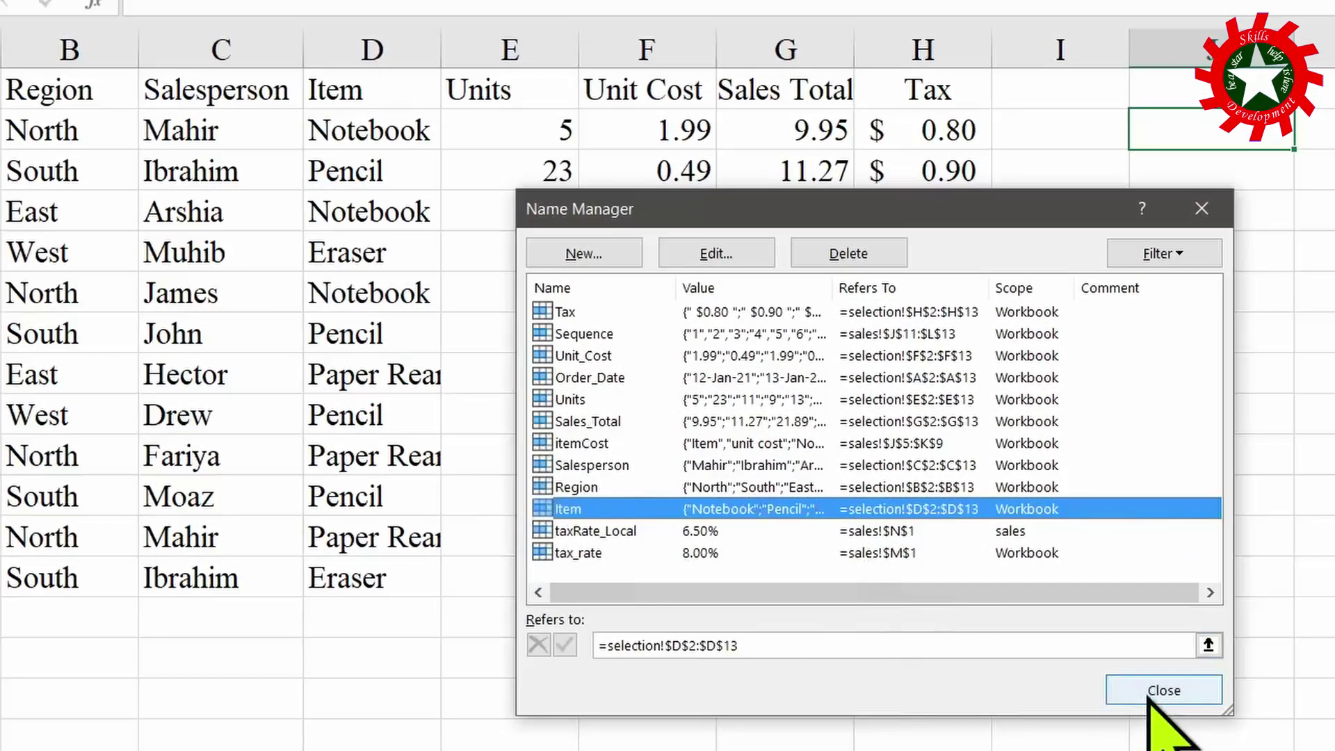
click(1285, 750)
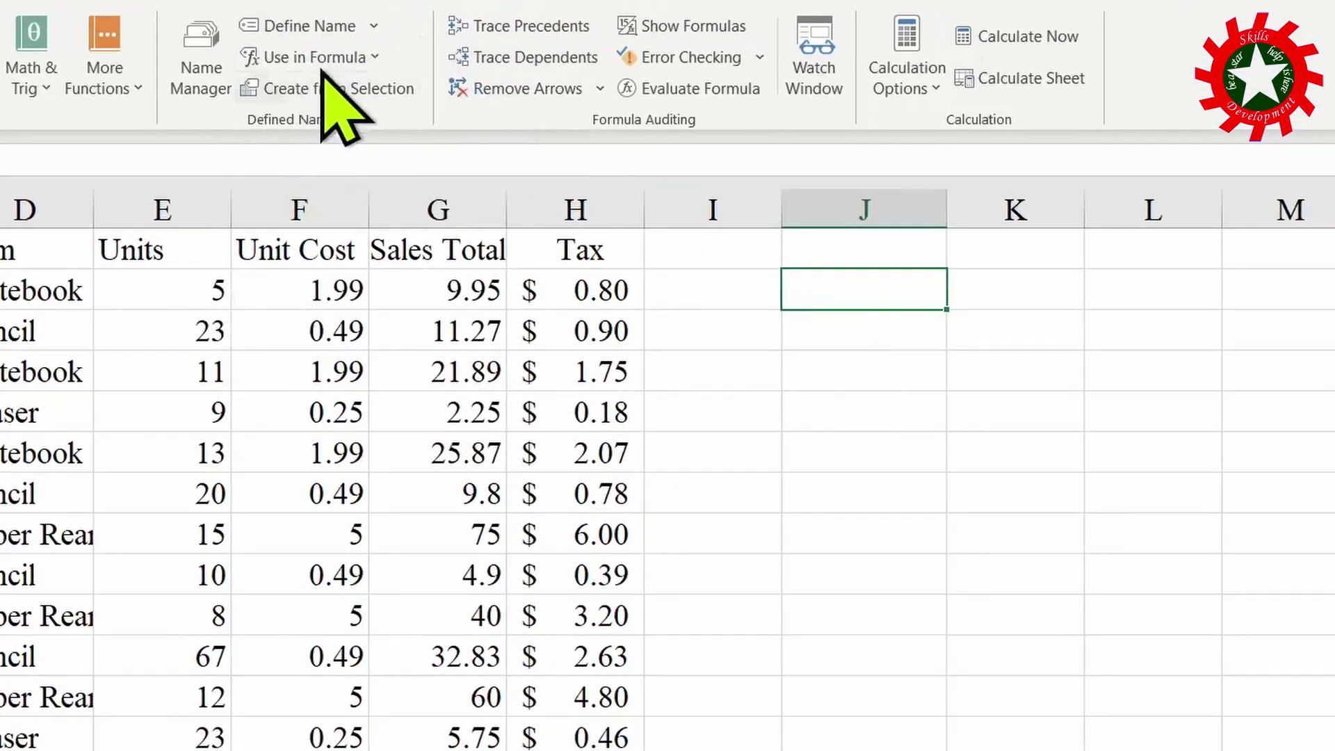
- Paste the list of defined names and their references at cell J2 of the selection sheet, and select the tax_rate entry
click(331, 57)
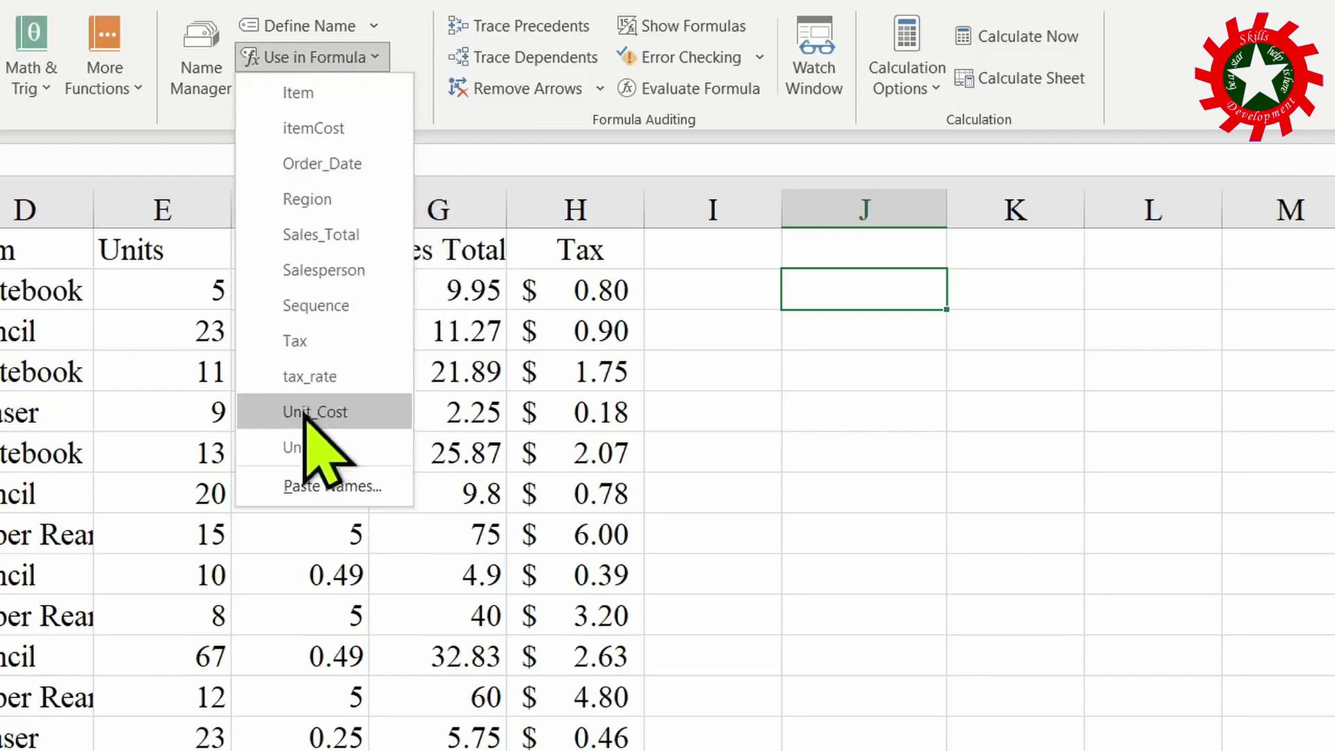
click(332, 486)
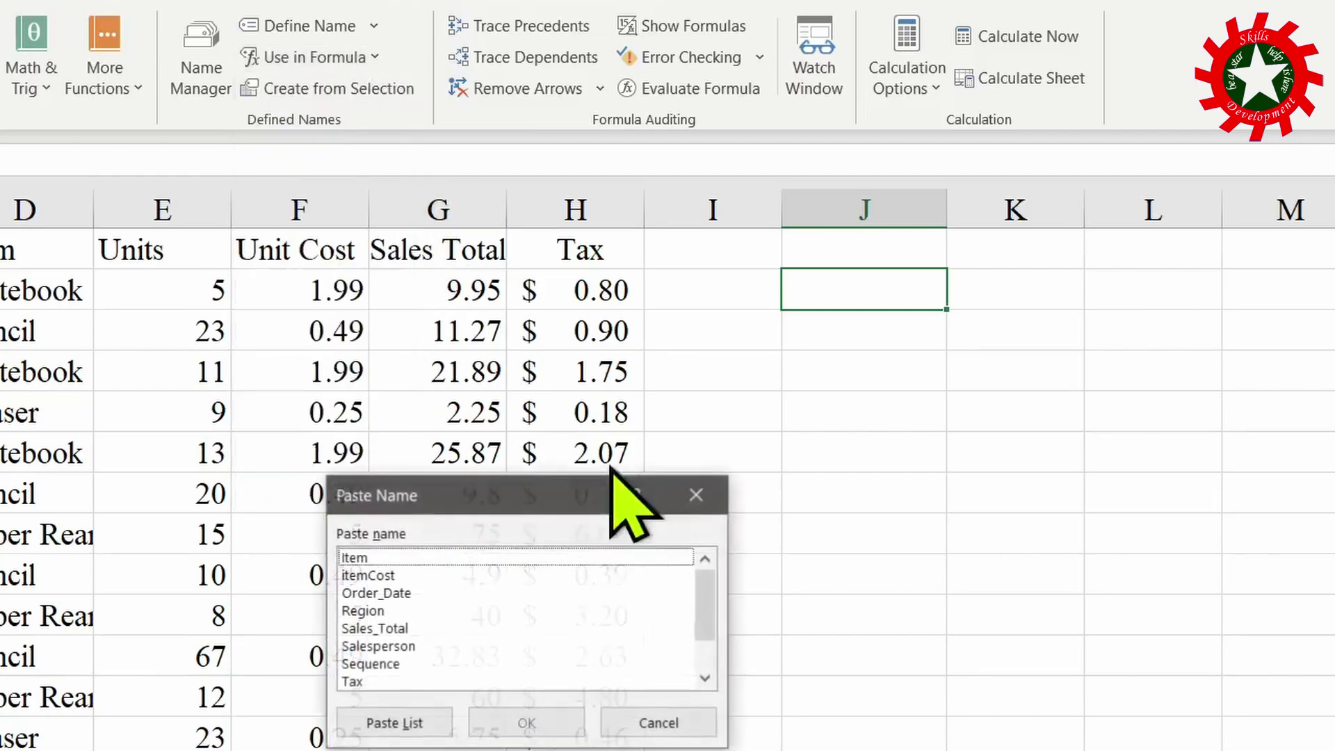
click(393, 723)
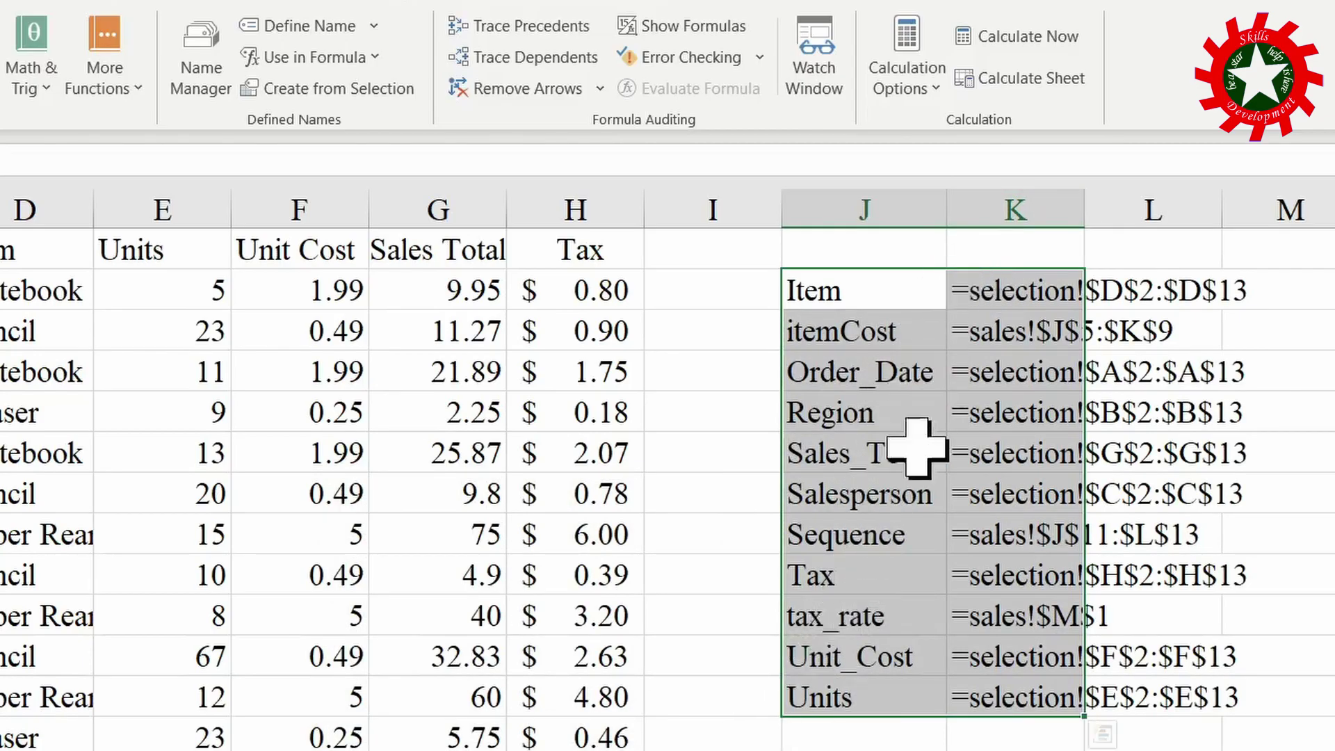
click(844, 616)
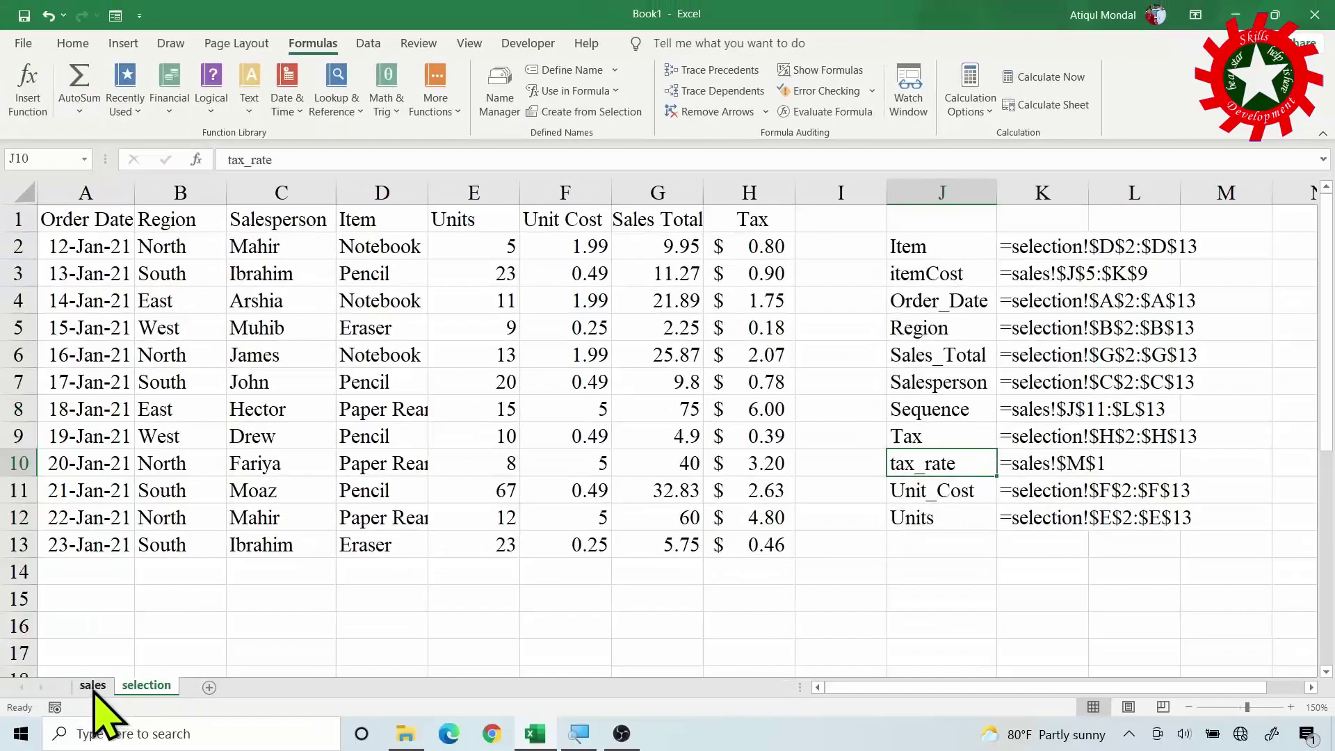
- Paste the list of defined names at cell D15 of the sales sheet, and select its taxRate_Local entry
click(93, 687)
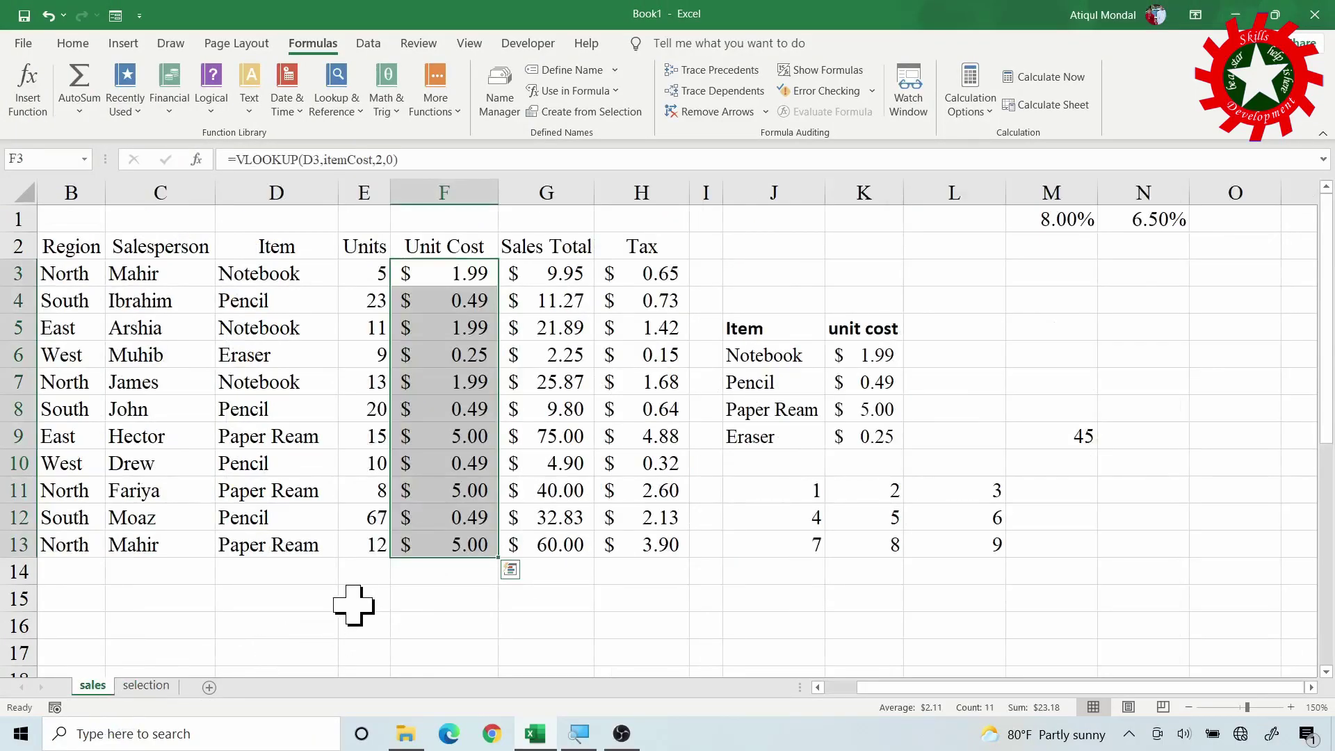
click(328, 609)
scroll(412, 599, down, 2)
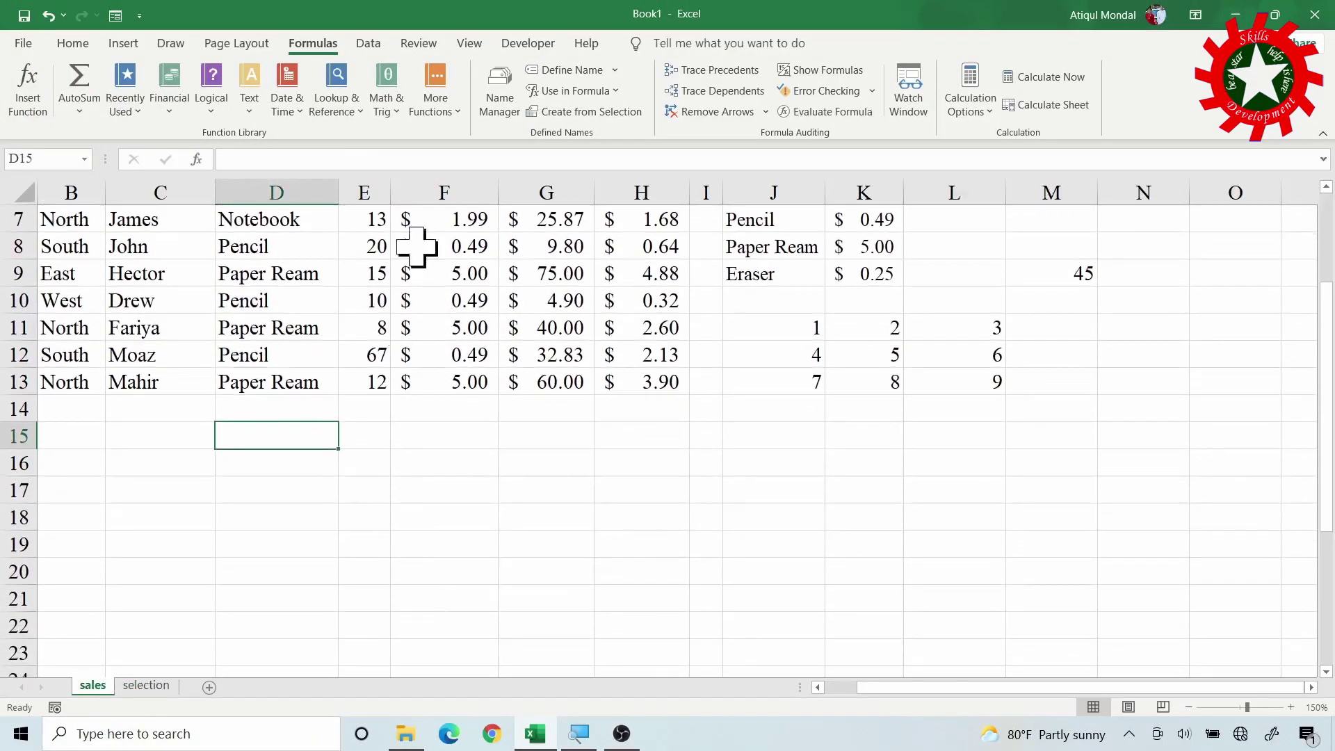
click(572, 97)
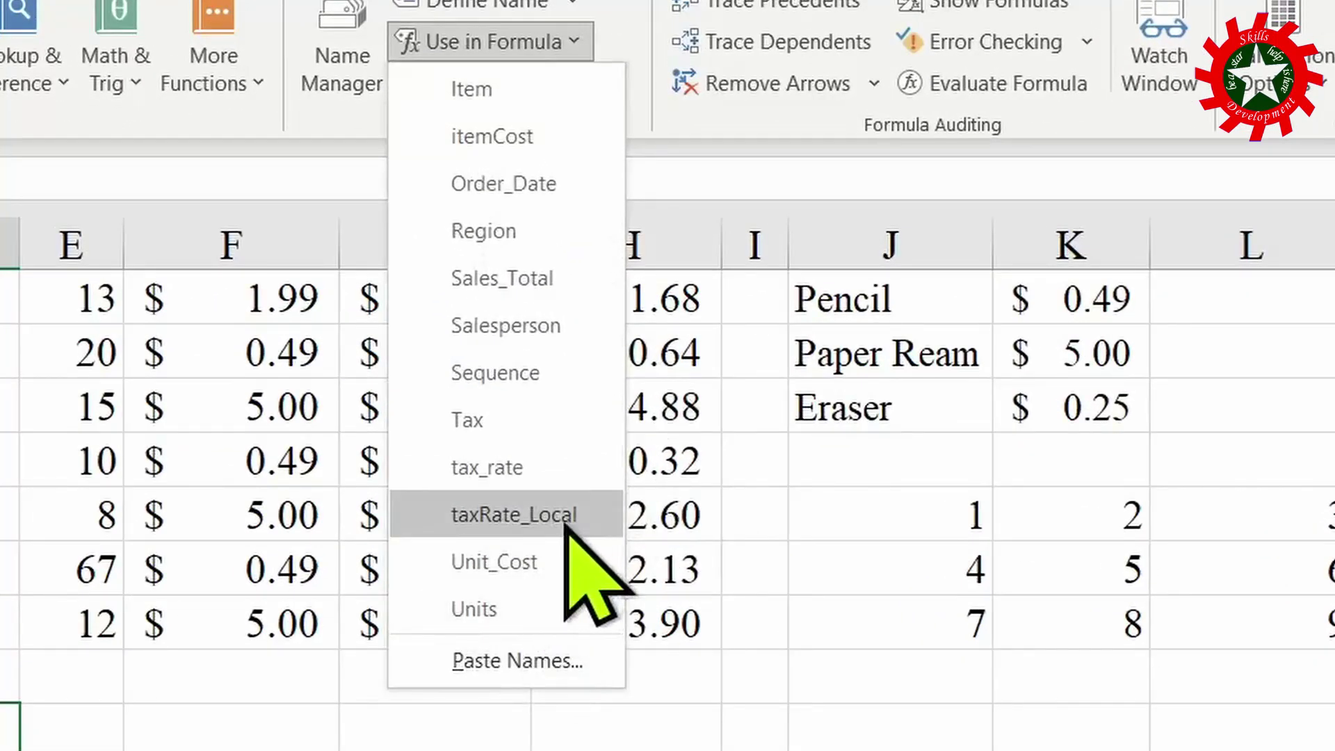
click(517, 660)
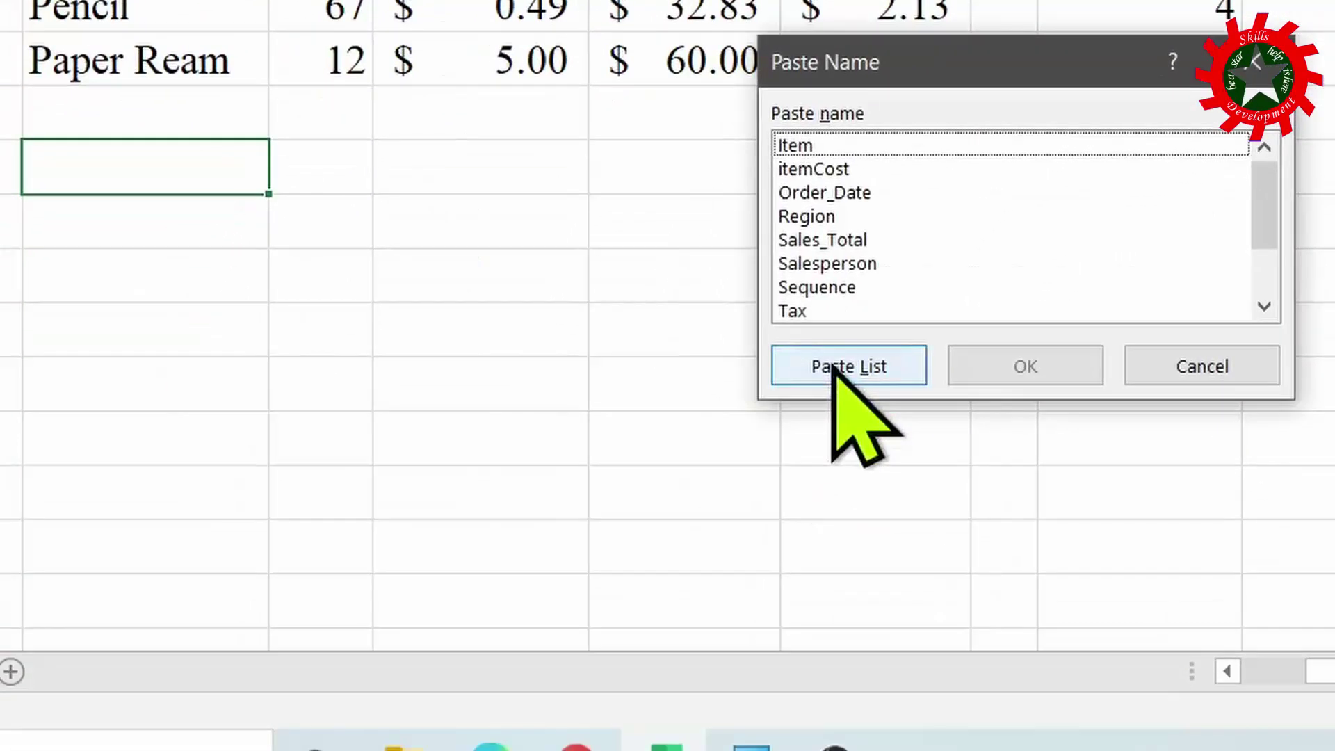
click(834, 367)
scroll(209, 521, down, 3)
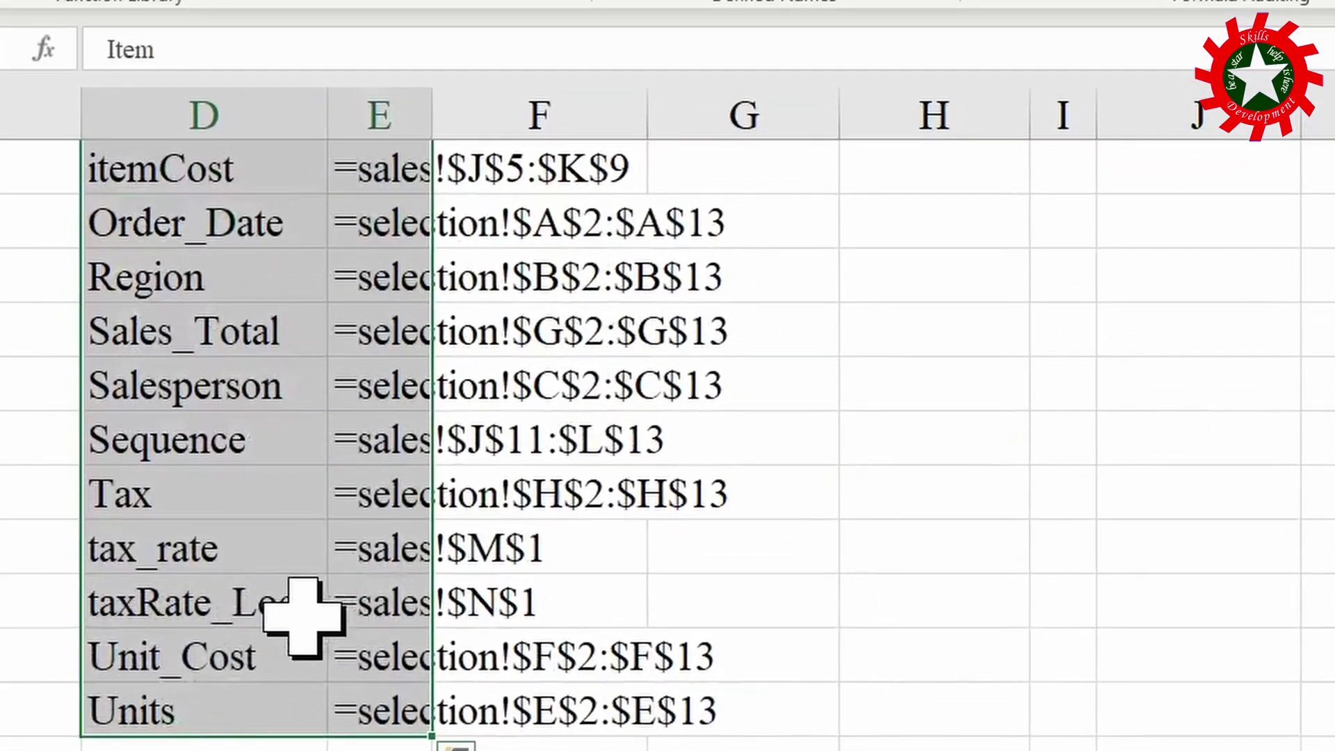
click(276, 413)
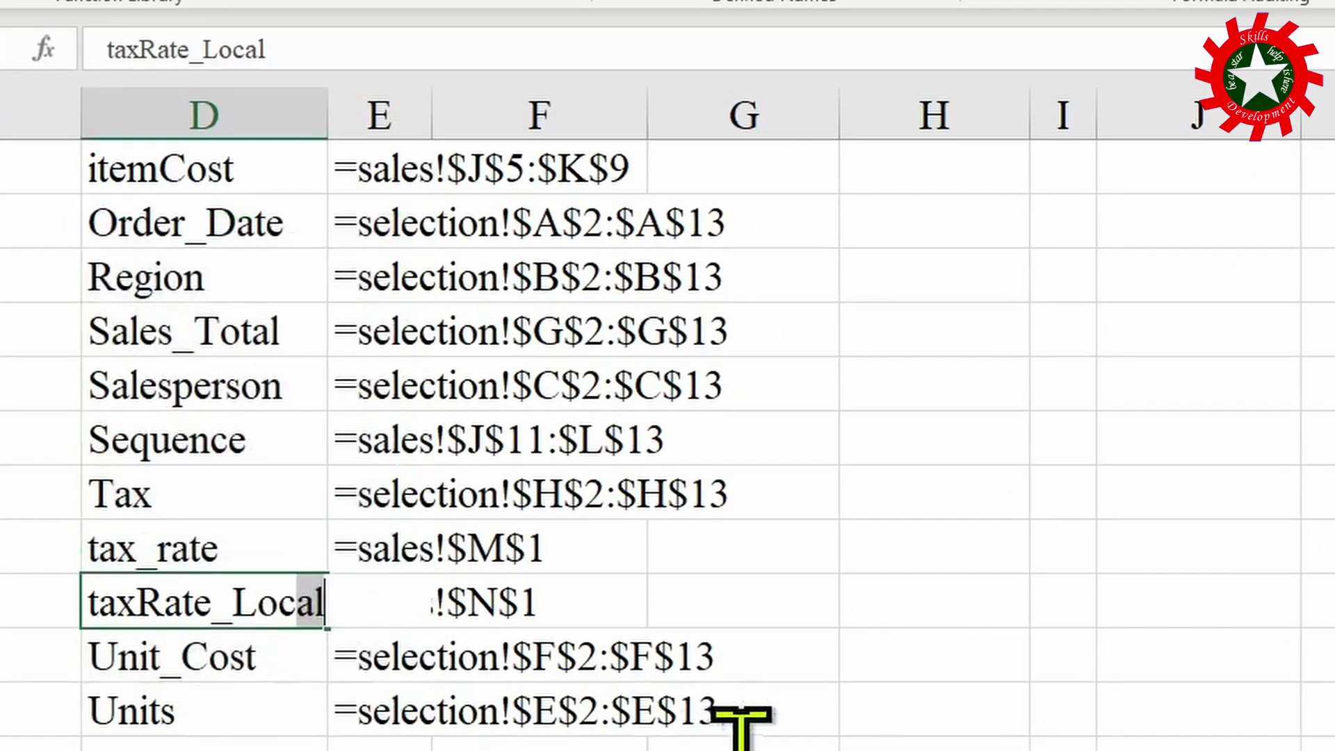